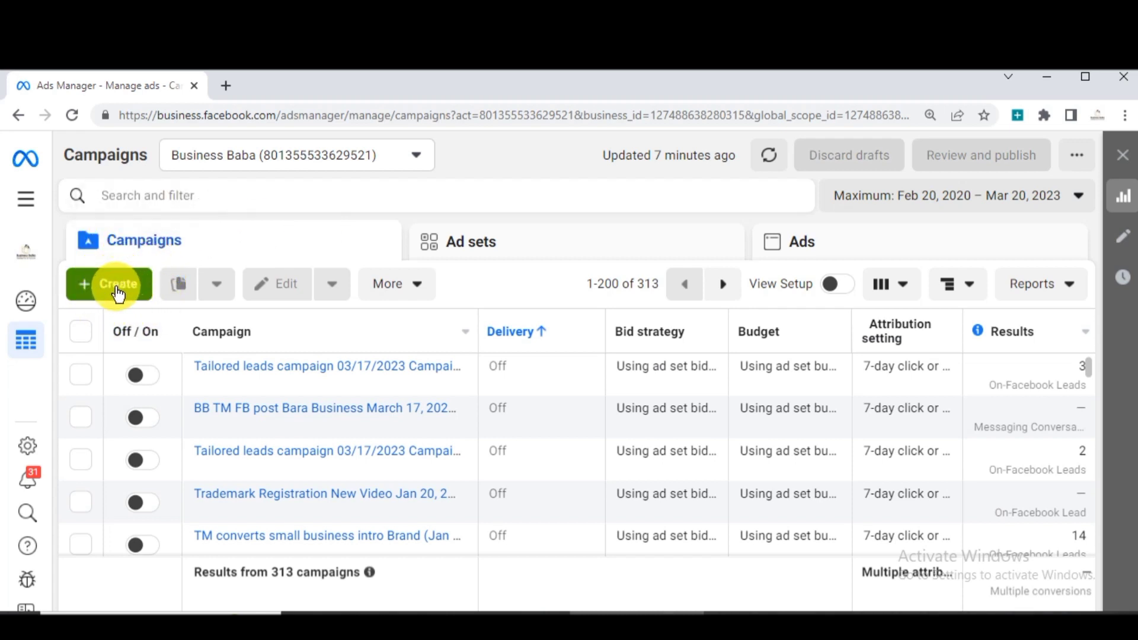
Start a new campaign and open the helper for finding a previously used objective
left_click(114, 293)
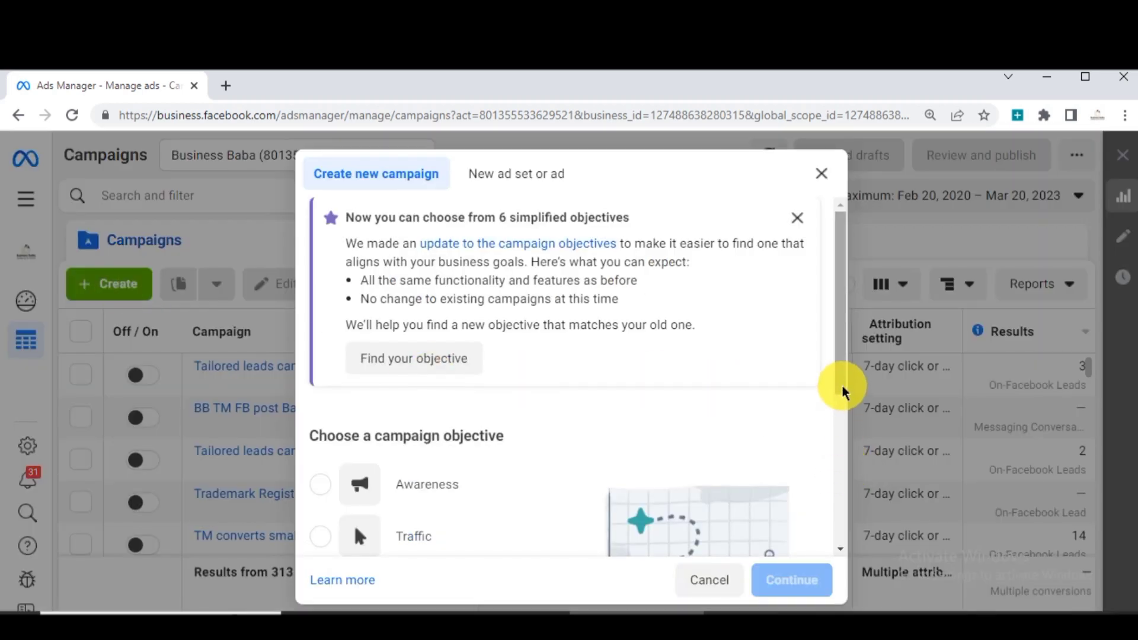
left_click_drag(841, 389, 839, 465)
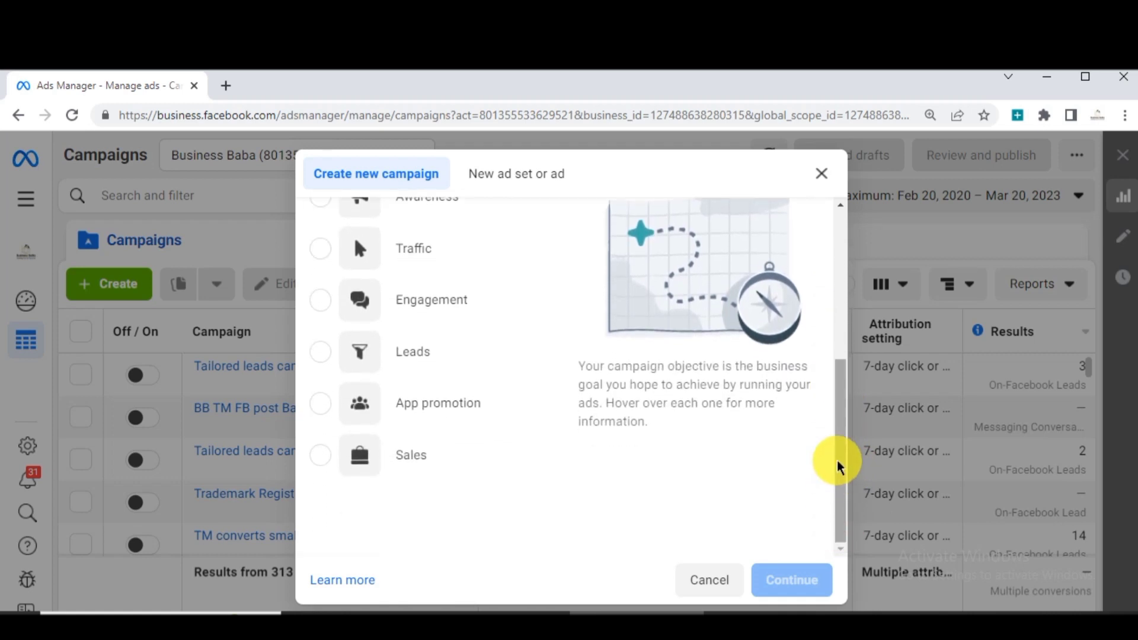
left_click(842, 234)
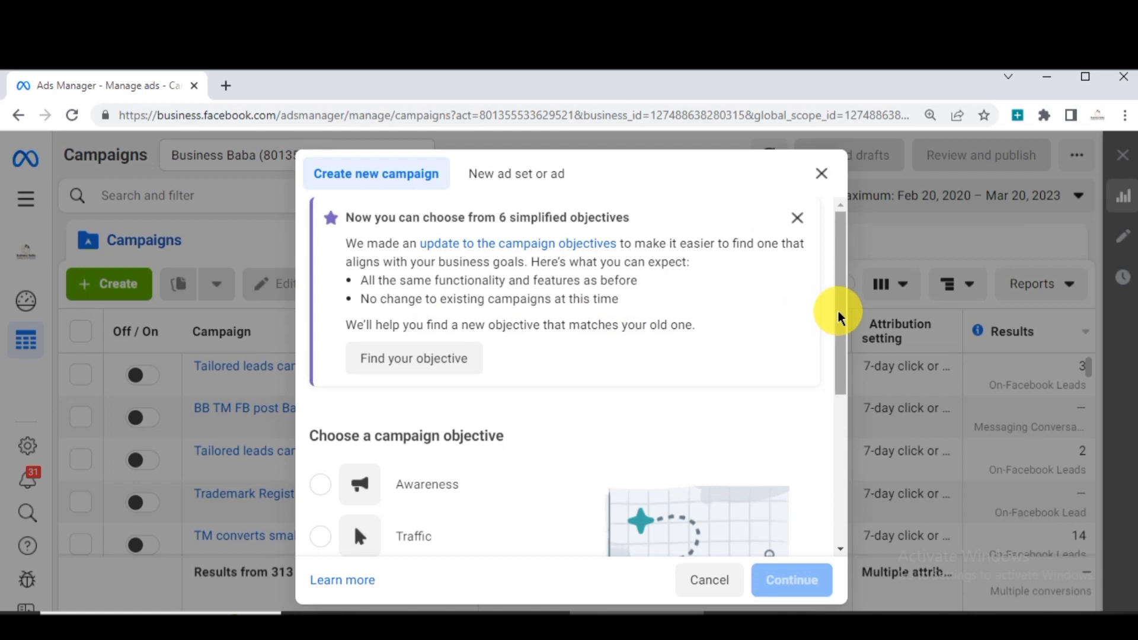
left_click_drag(838, 312, 842, 425)
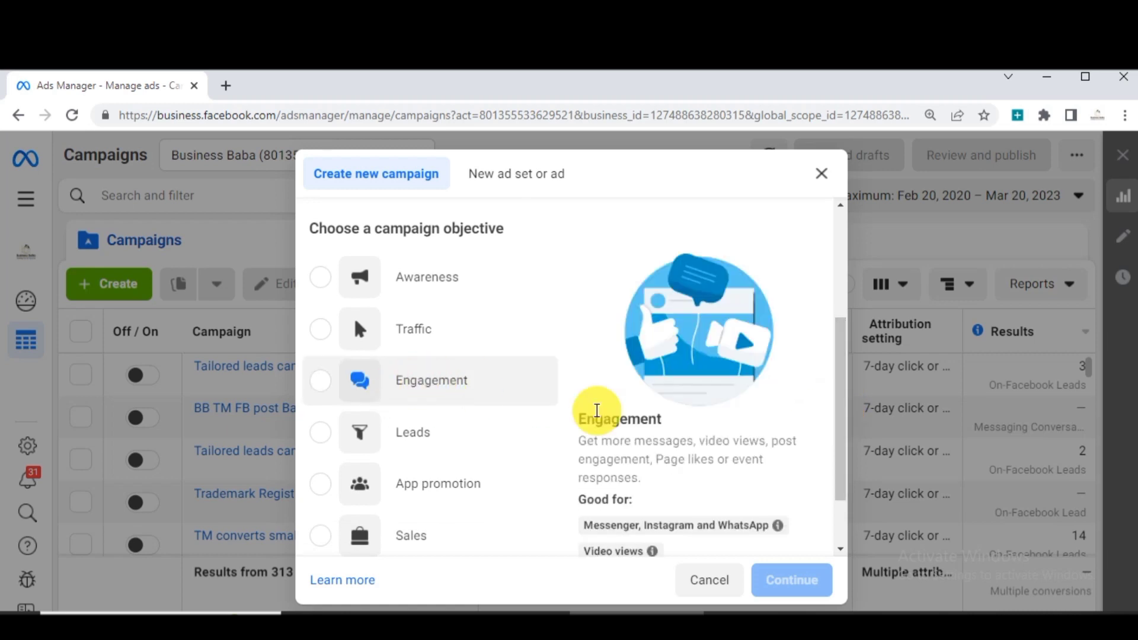
left_click(843, 219)
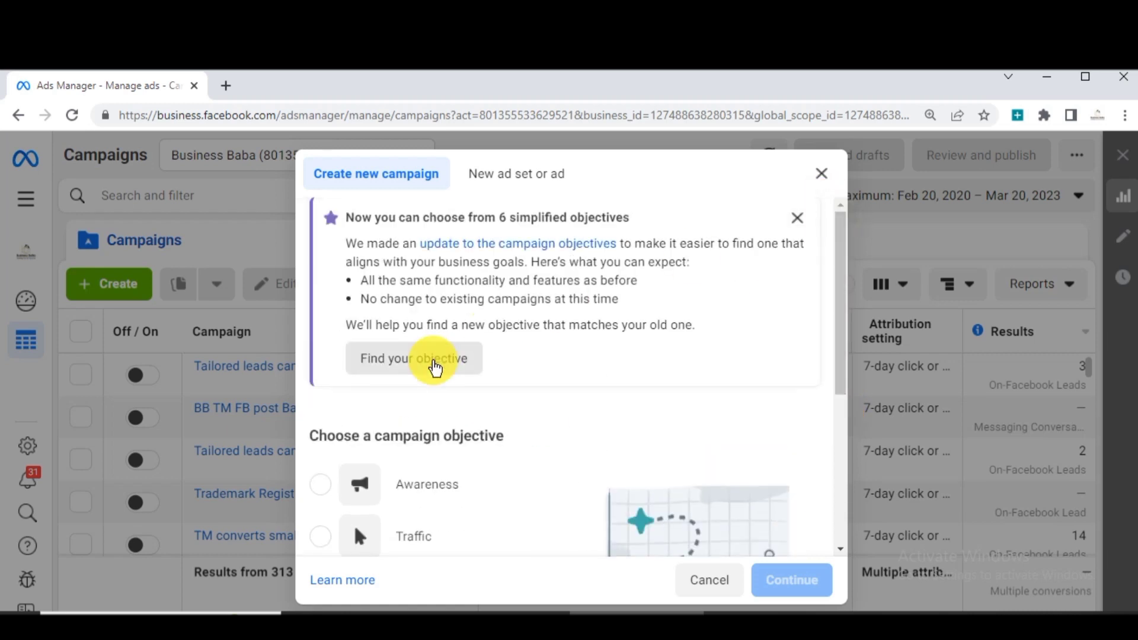
left_click(419, 357)
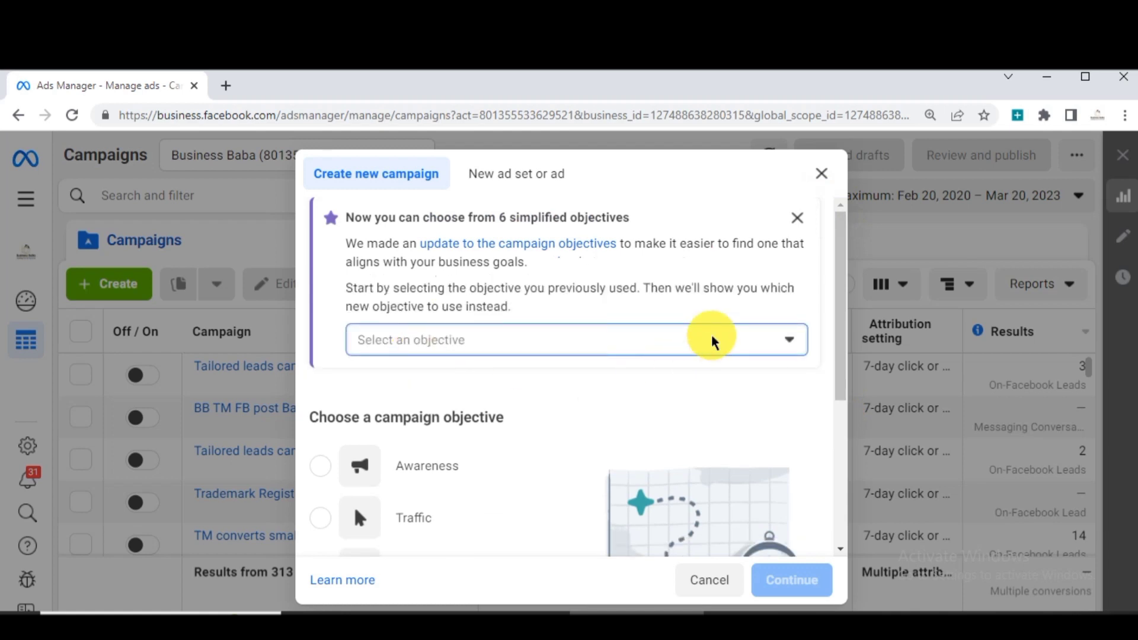
Try Brand awareness as the previously used objective
left_click(772, 347)
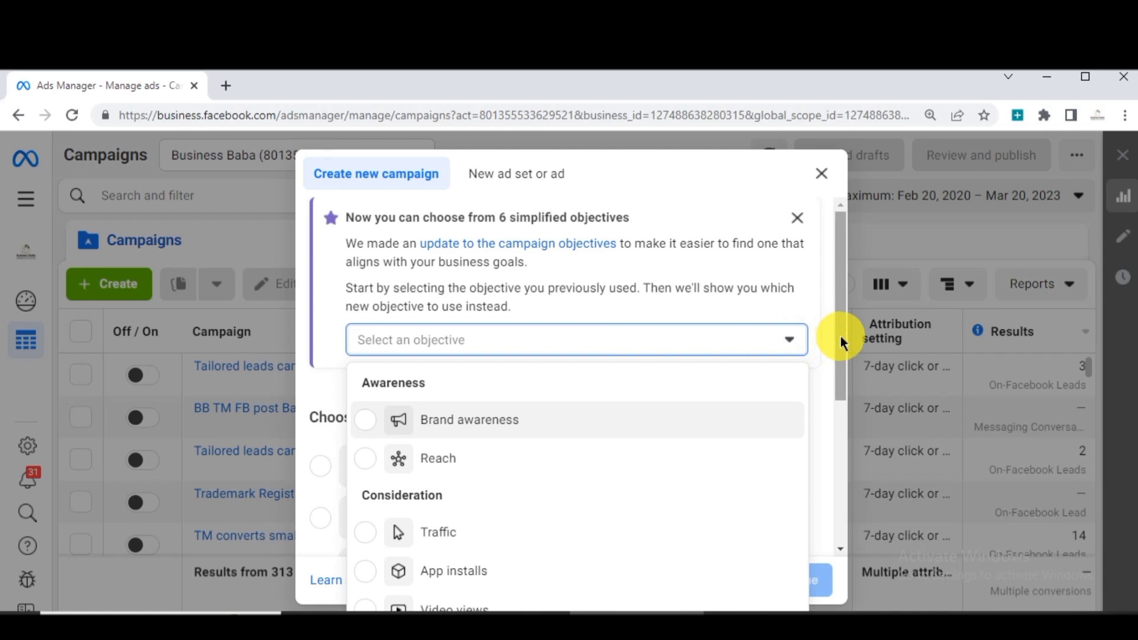
scroll(836, 356, "down", 2)
scroll(833, 418, "down", 1)
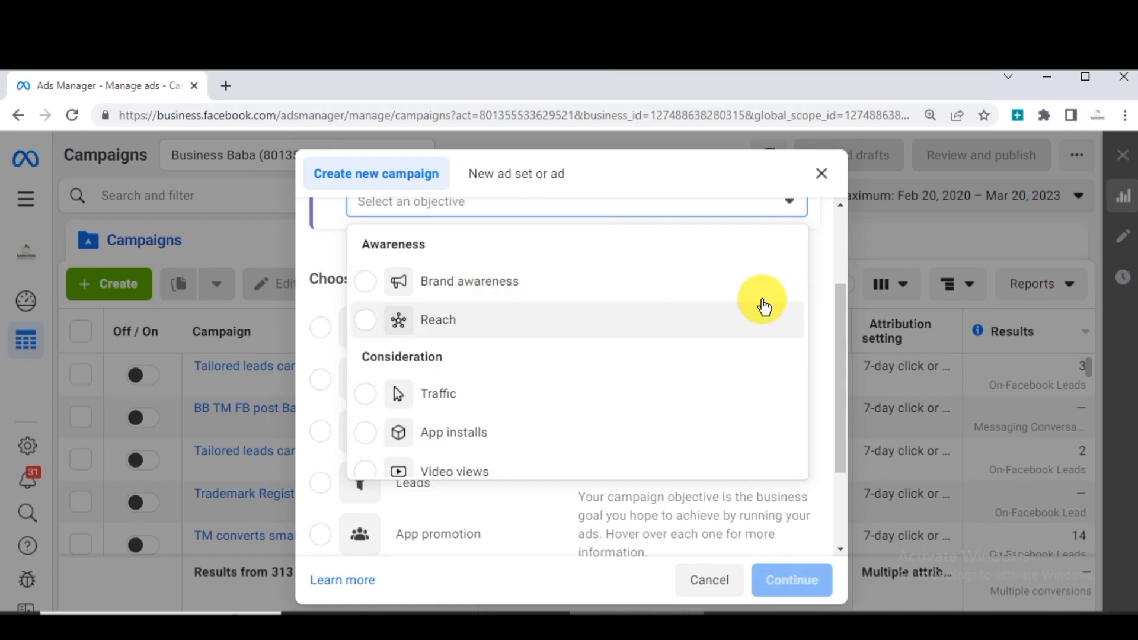
left_click(608, 290)
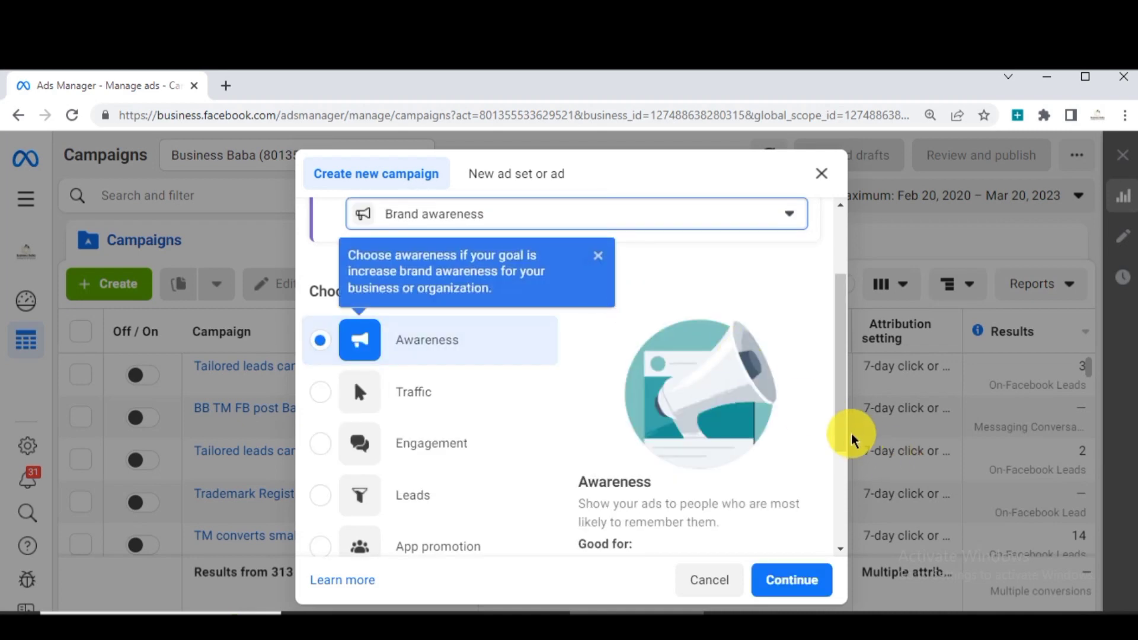
left_click_drag(838, 437, 825, 344)
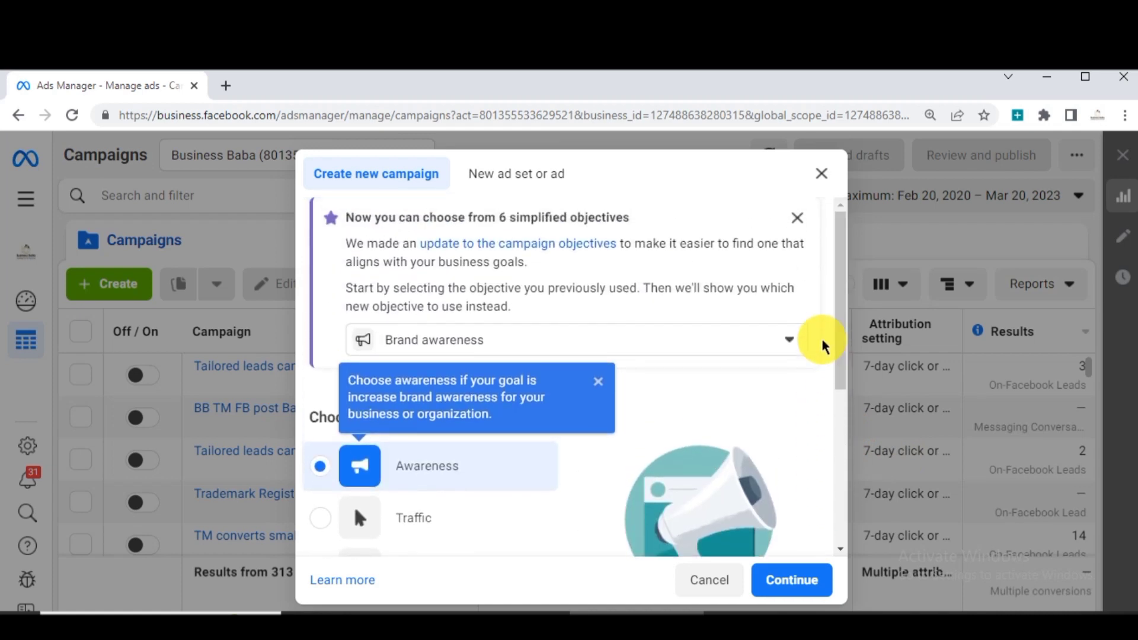
left_click(779, 340)
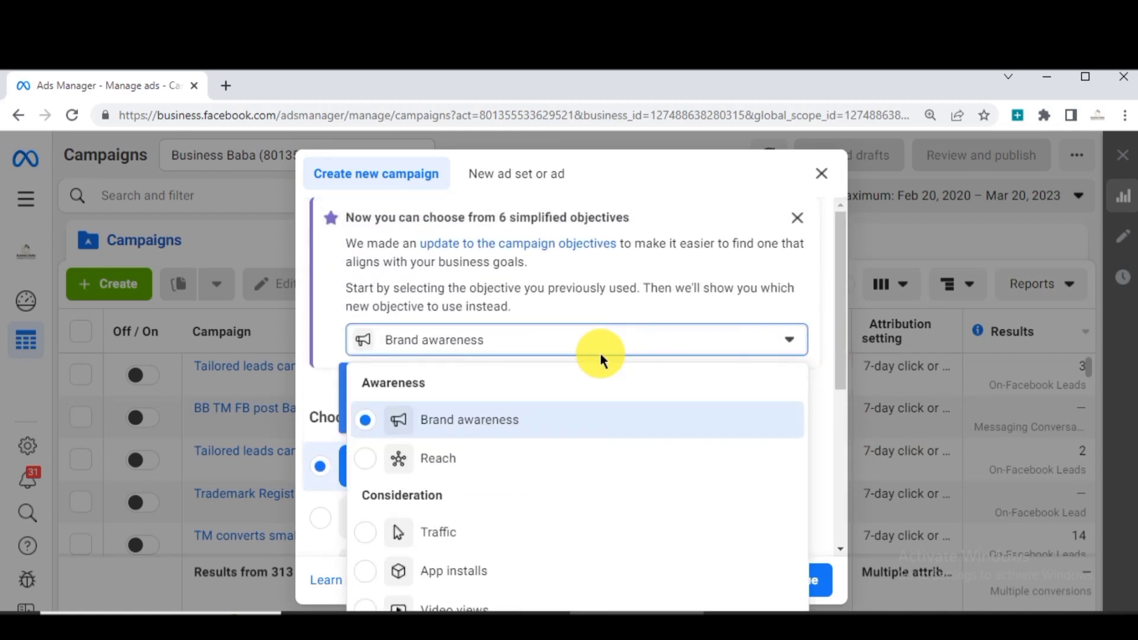
left_click(573, 342)
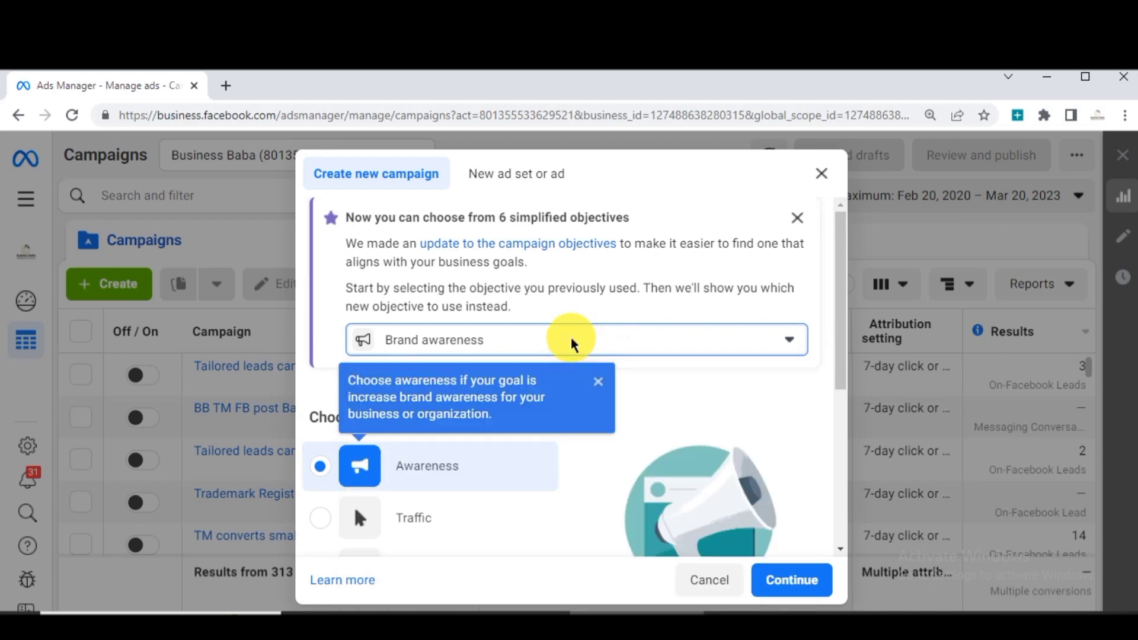
Choose Page likes instead so the campaign objective becomes Engagement
left_click(573, 343)
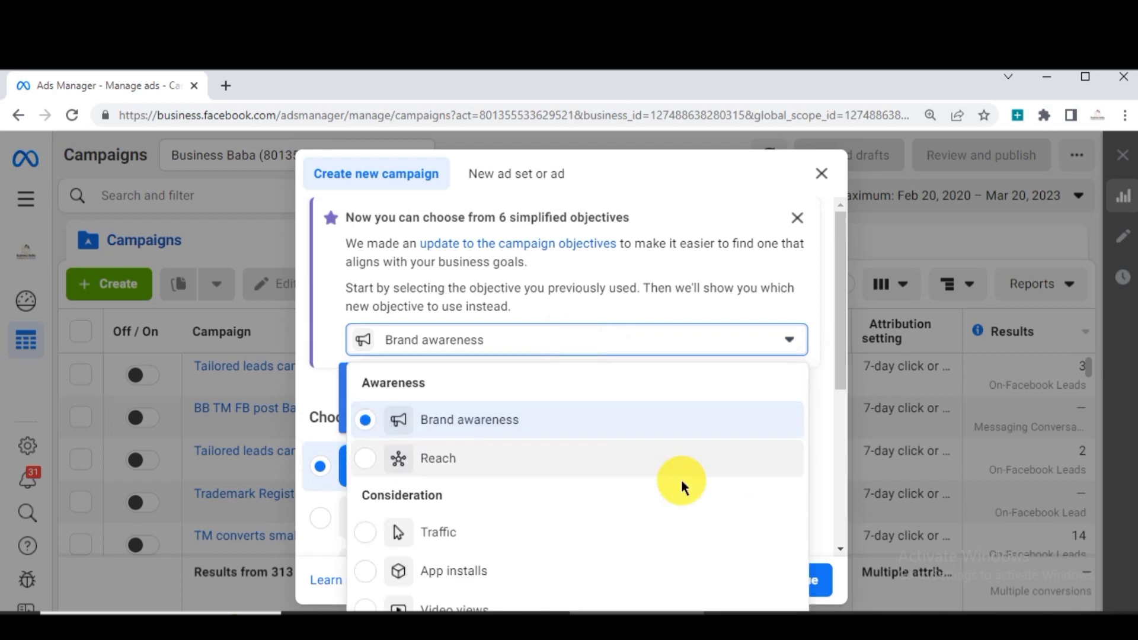
scroll(682, 487, "down", 3)
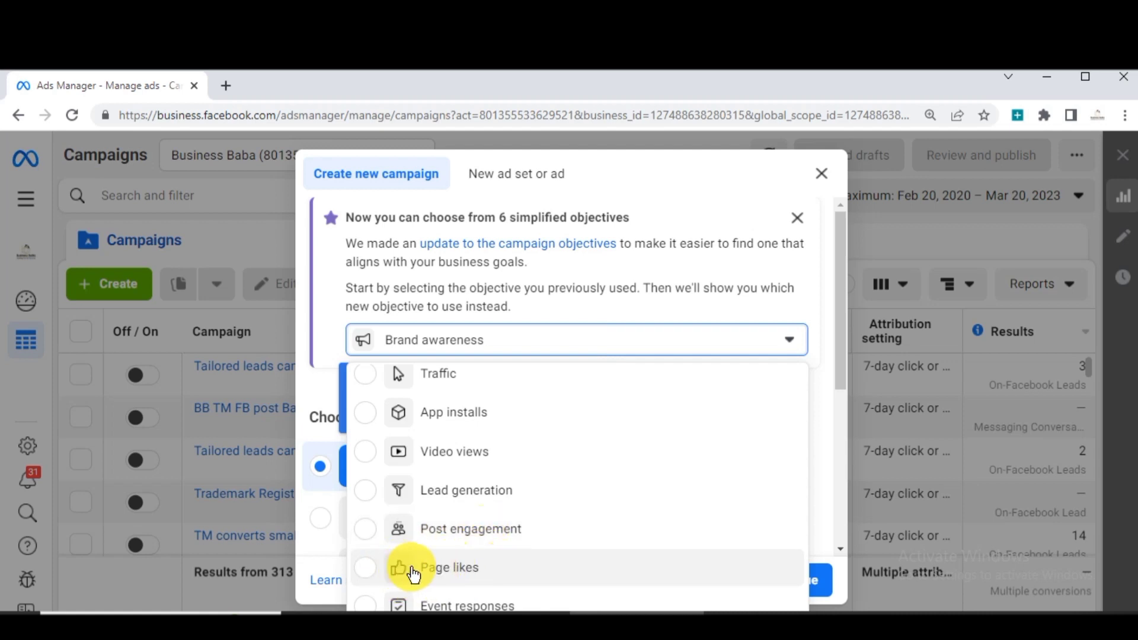
left_click(450, 569)
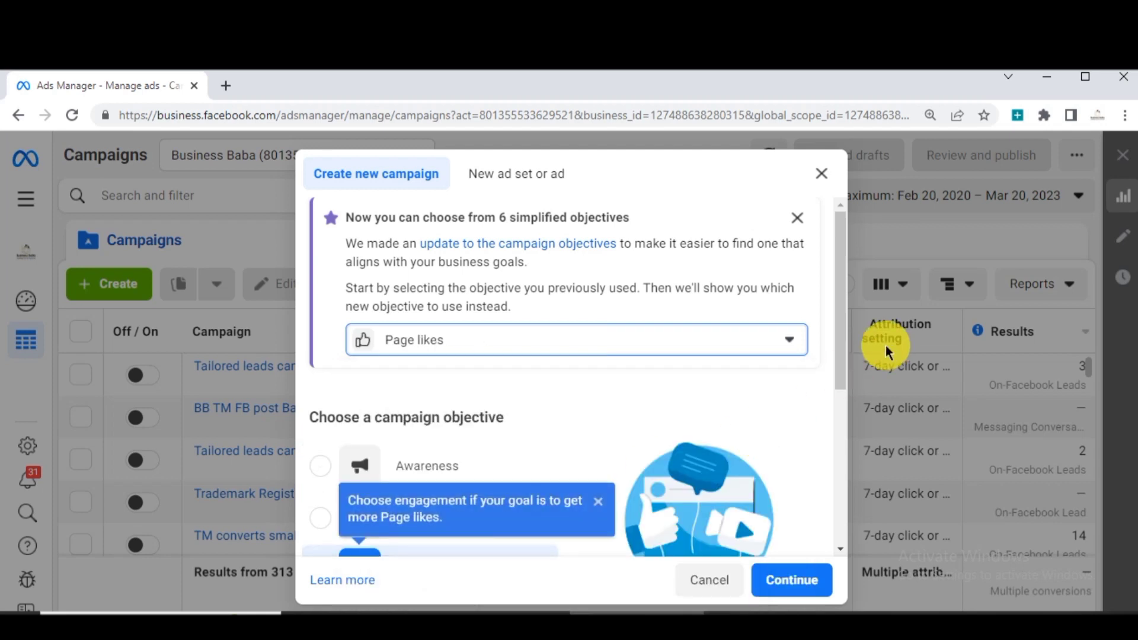
left_click_drag(845, 366, 821, 503)
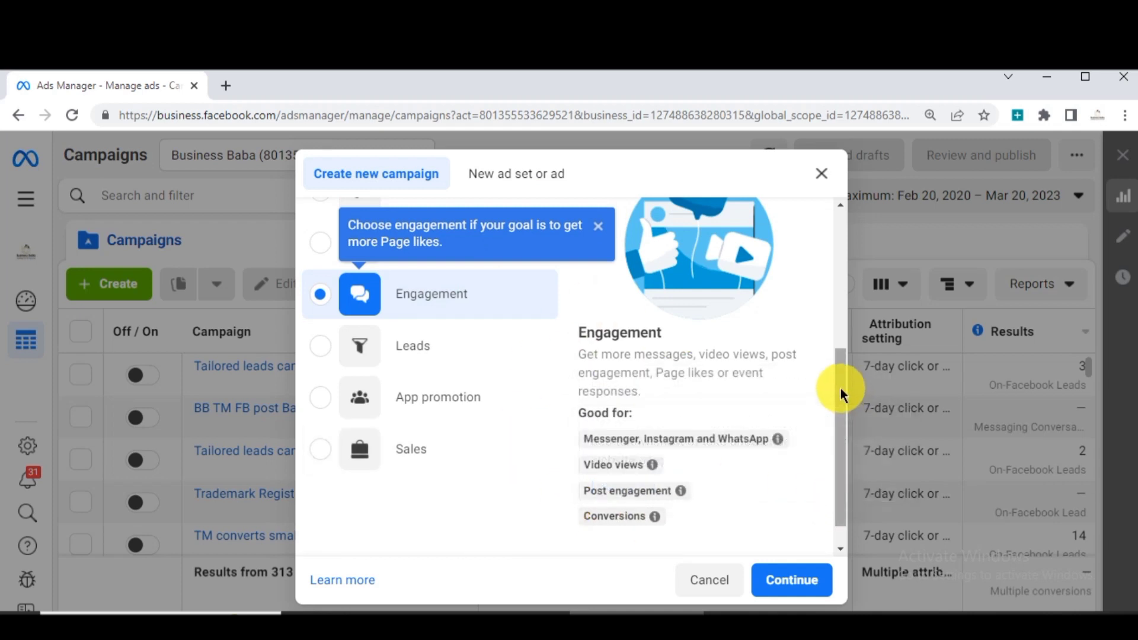
left_click_drag(841, 389, 838, 447)
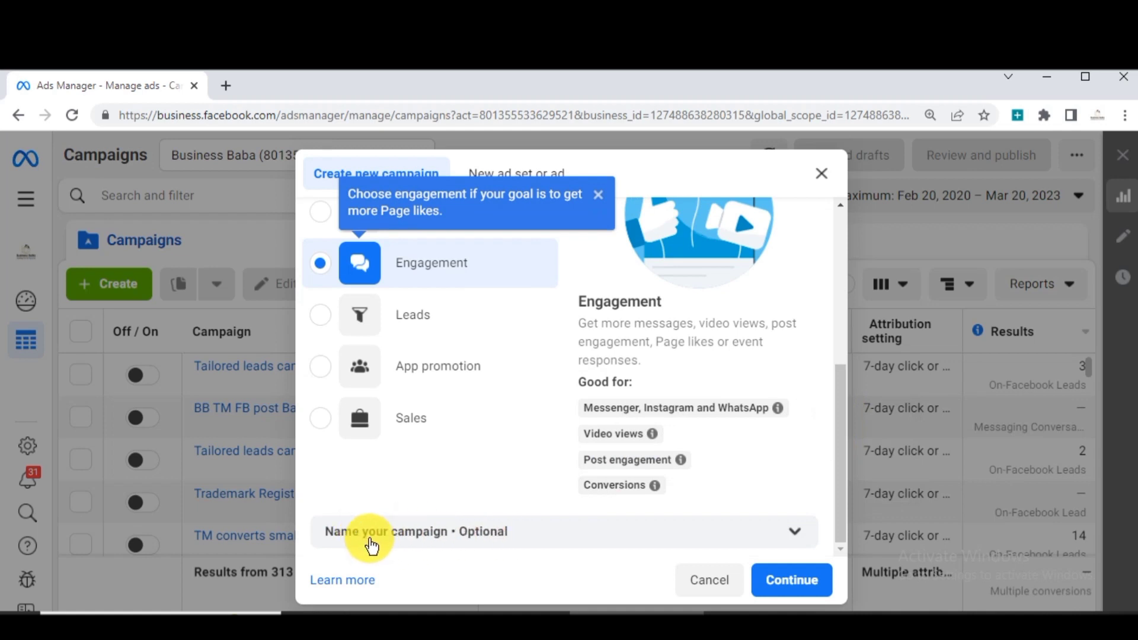
Name the campaign 'BB Page Like March 20, 2023'
left_click(790, 531)
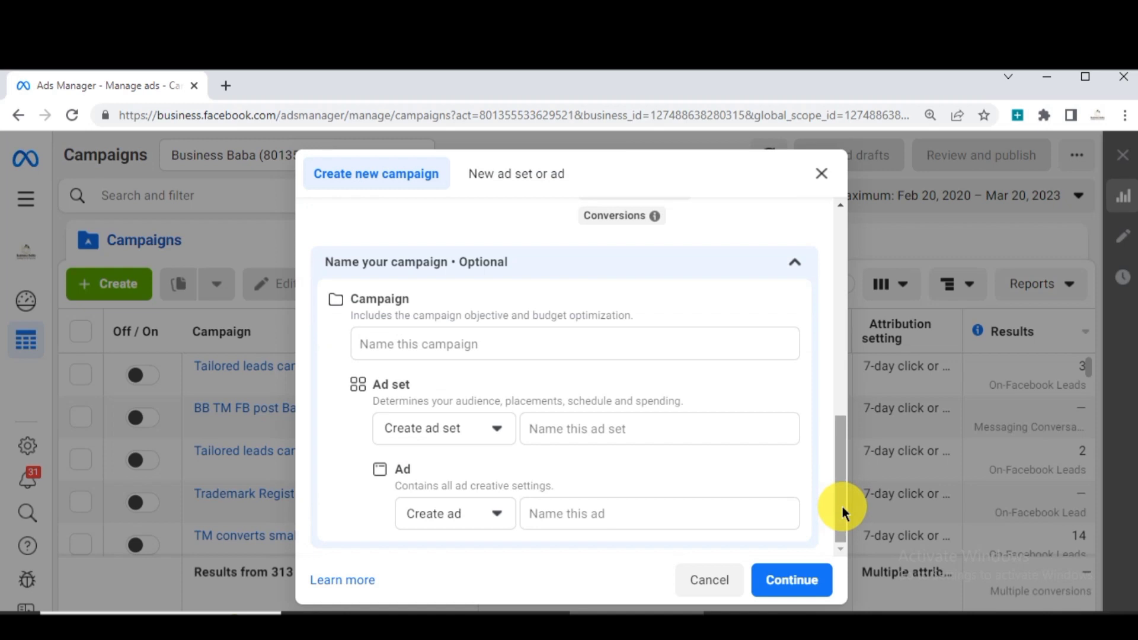
left_click(413, 347)
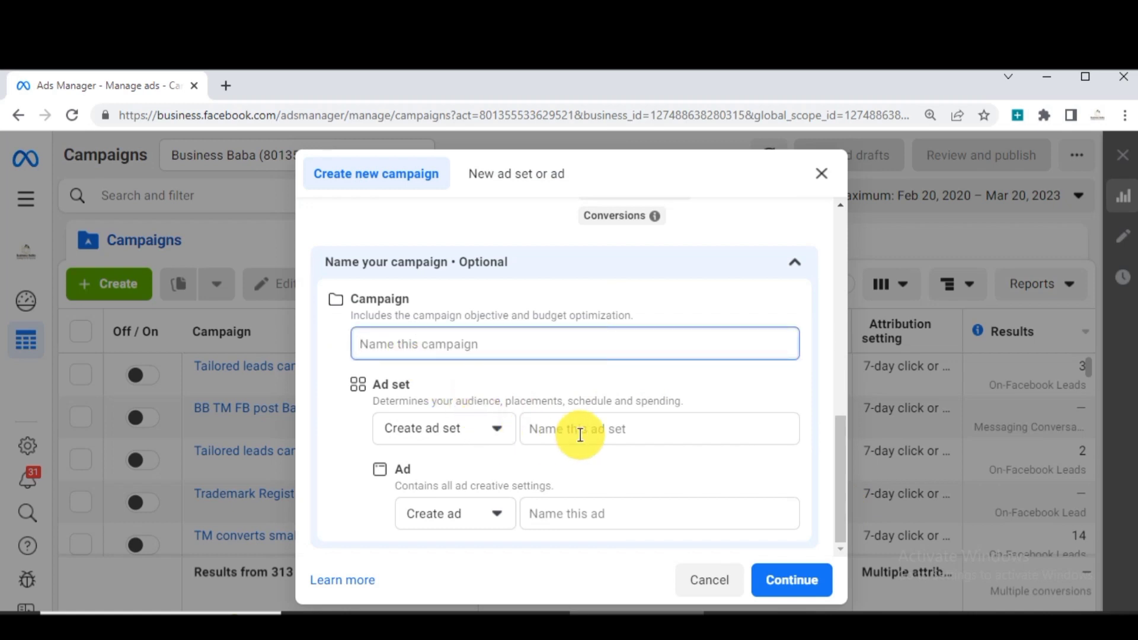
left_click(580, 512)
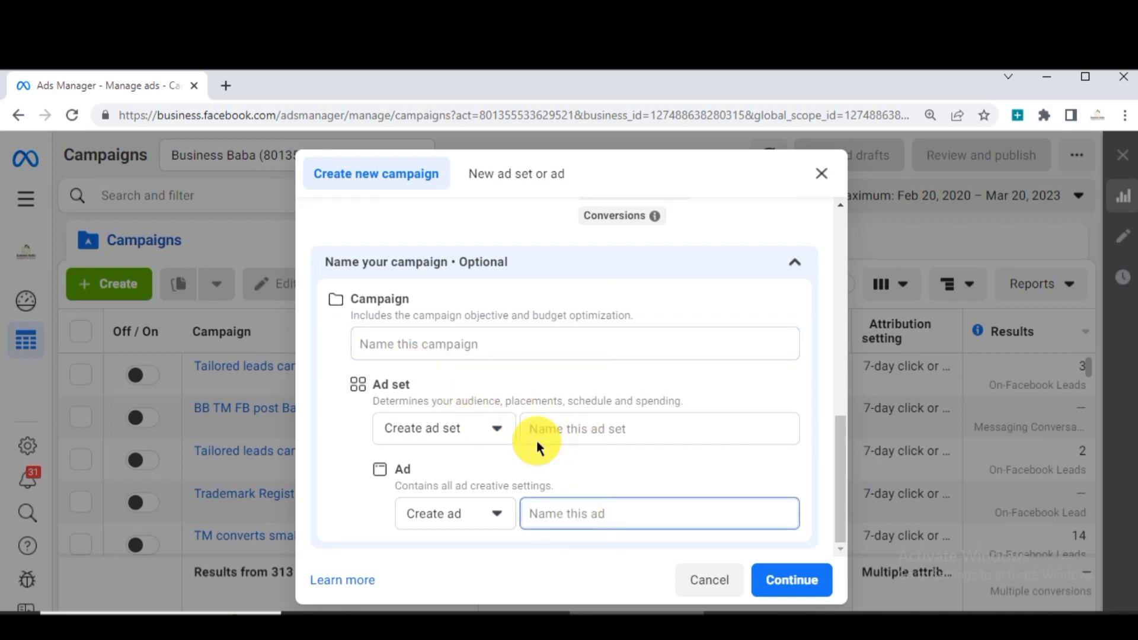
left_click(473, 346)
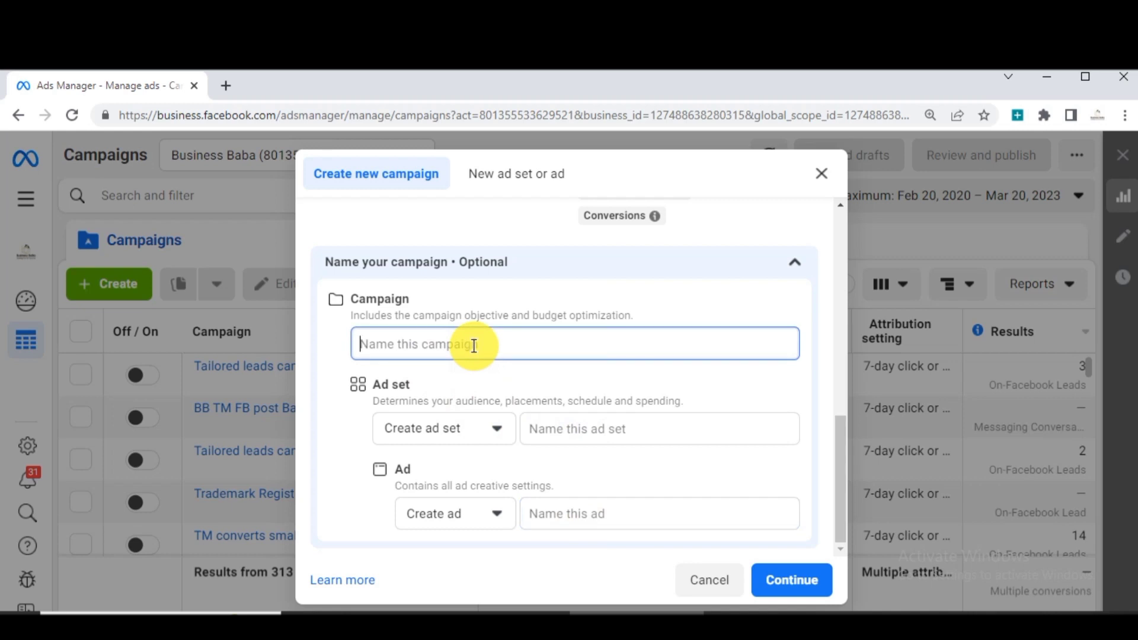
type("Busines")
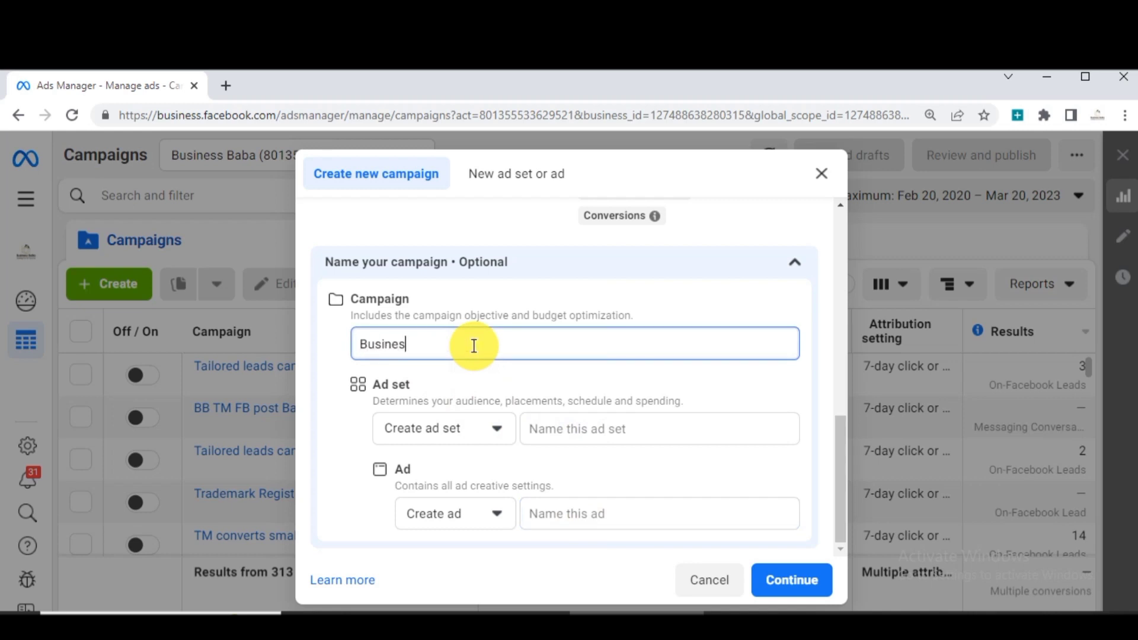
type("s")
key("BackSpace")
key("BackSpace")
key("BackSpace")
key("BackSpace")
key("BackSpace")
key("BackSpace")
key("BackSpace")
type("B pAG")
key("BackSpace")
key("BackSpace")
key("BackSpace")
type("A")
key("BackSpace")
type("pAG")
key("BackSpace")
key("BackSpace")
key("BackSpace")
type("Page Like Marc")
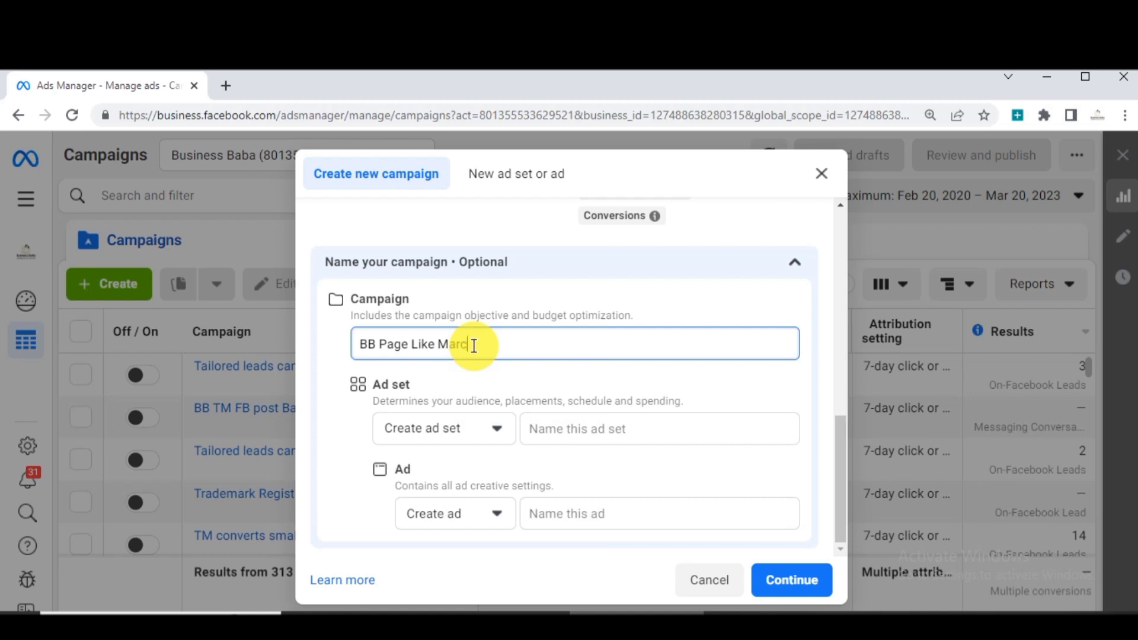
type("h 20, 2023")
Copy the campaign name into the ad set and ad name fields and continue
triple_click(508, 339)
key("ctrl+c")
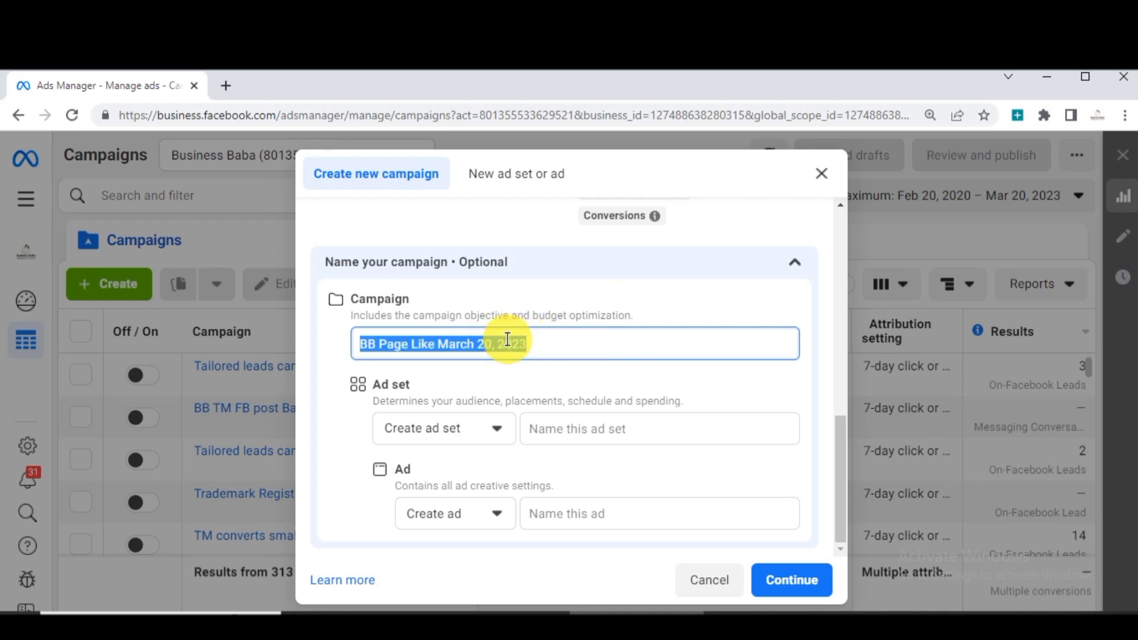
left_click(577, 429)
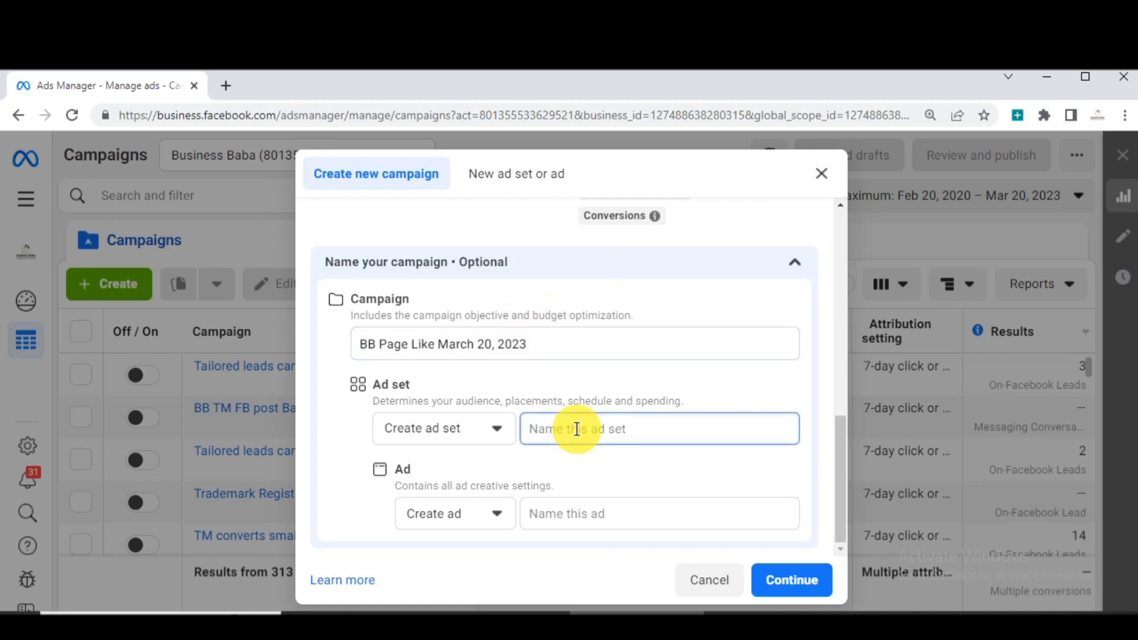
key("ctrl+v")
left_click(611, 515)
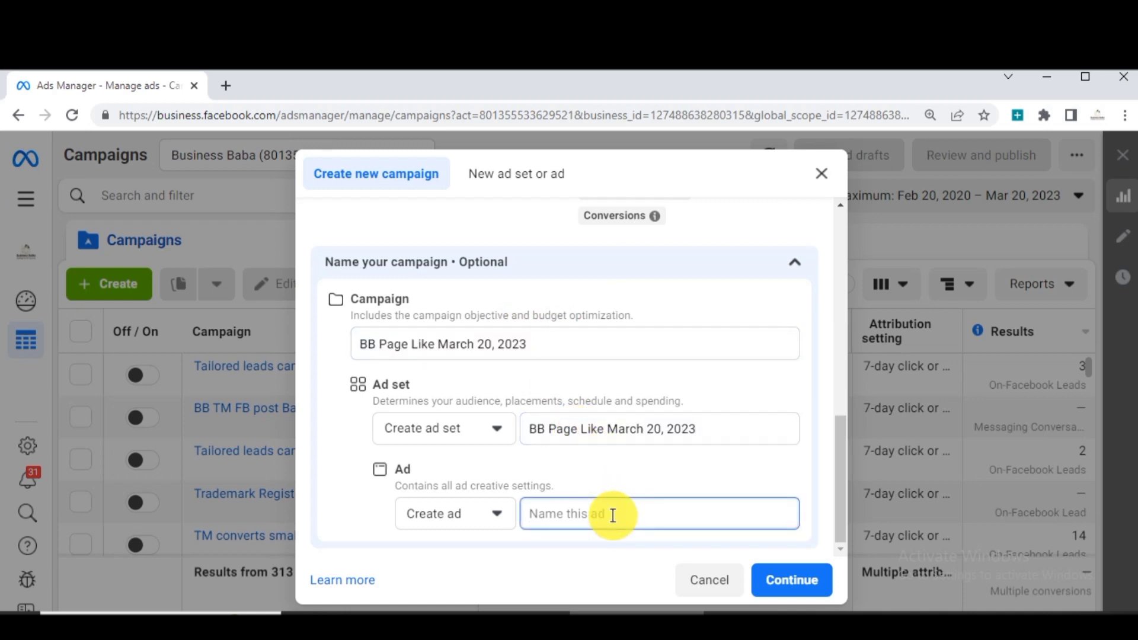
key("ctrl+v")
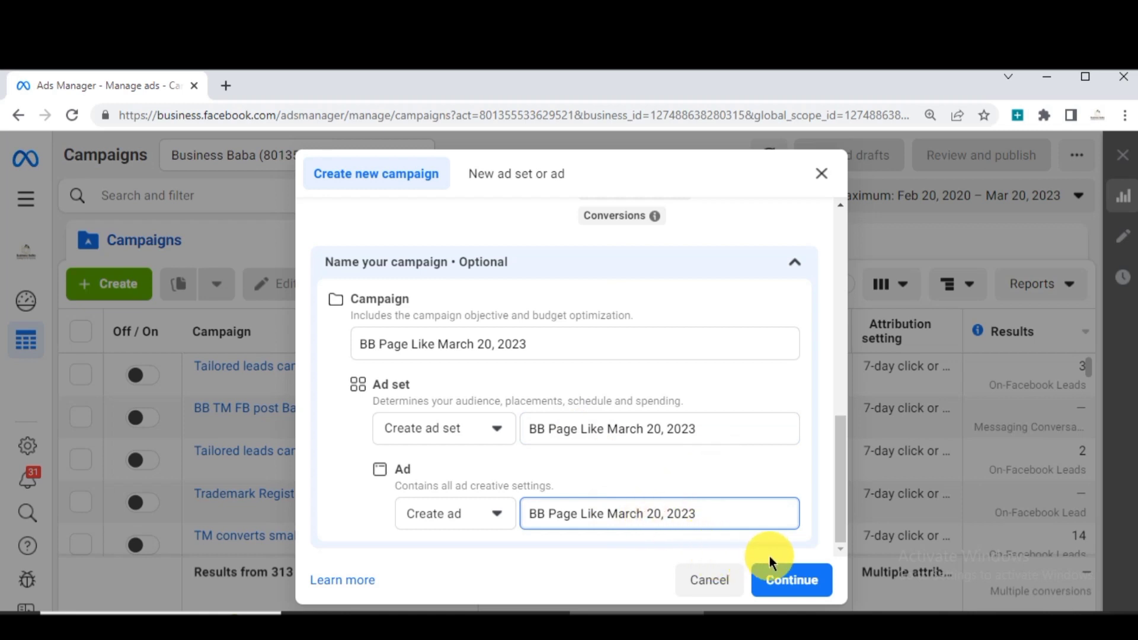
left_click(794, 581)
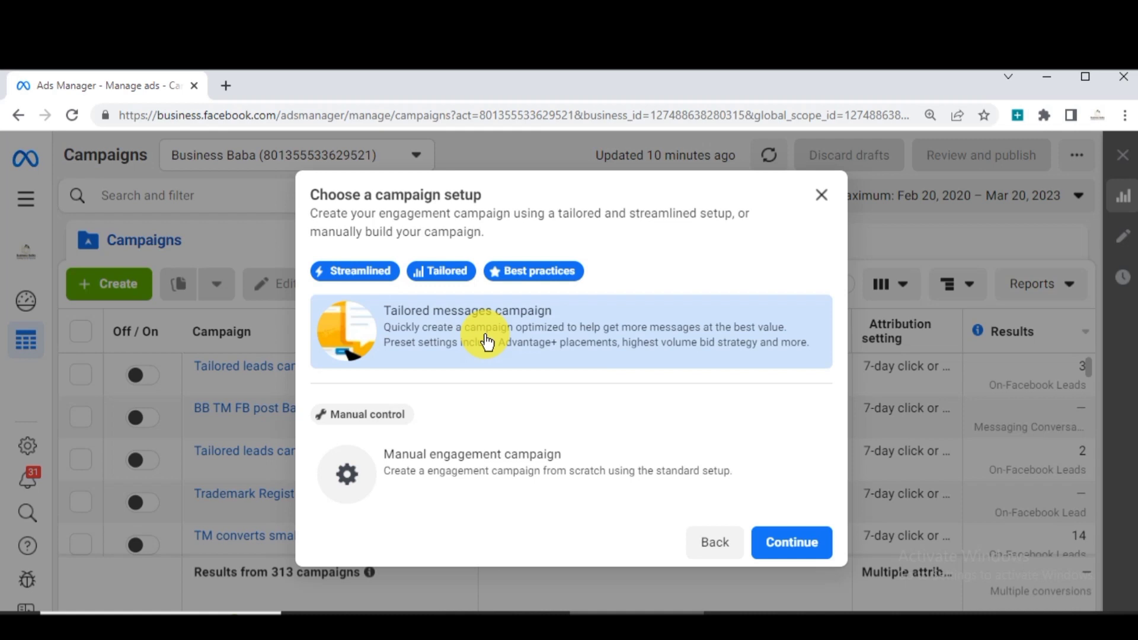
Choose the manual engagement campaign setup and continue to the editor
left_click(408, 471)
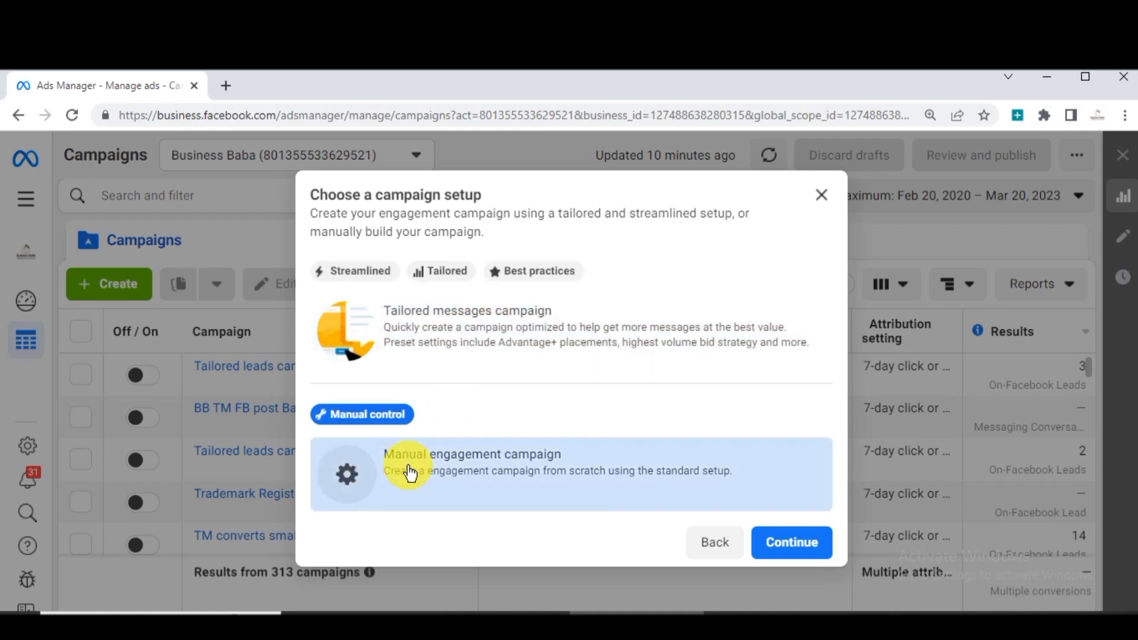
left_click(795, 541)
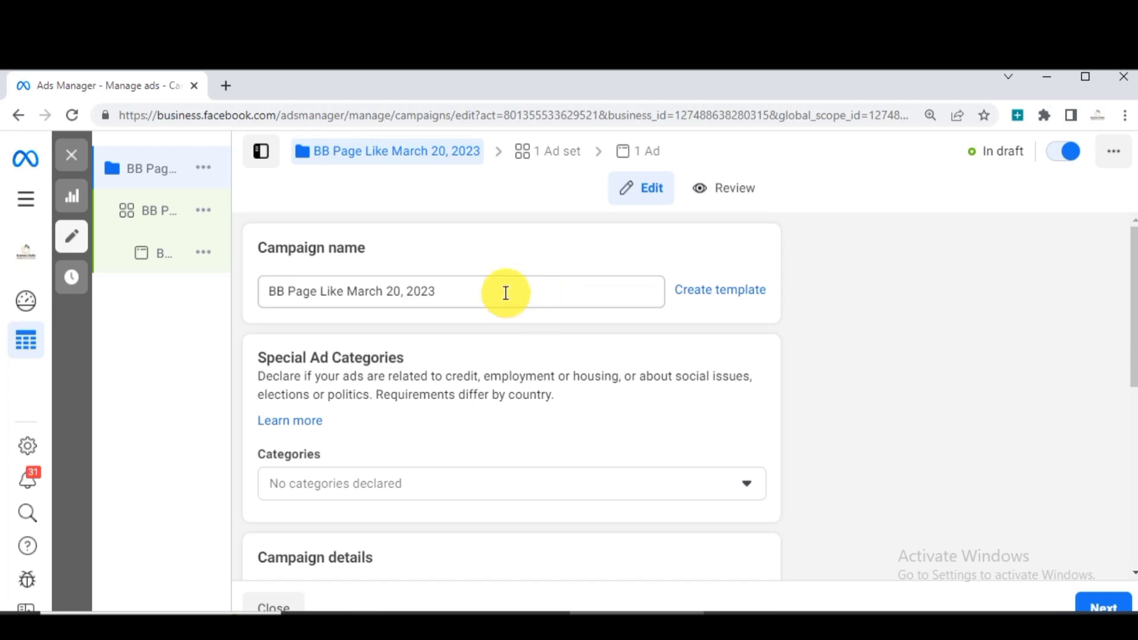
Review the campaign settings, leaving Advantage campaign budget off, and proceed to the ad set
left_click_drag(1129, 347, 1133, 401)
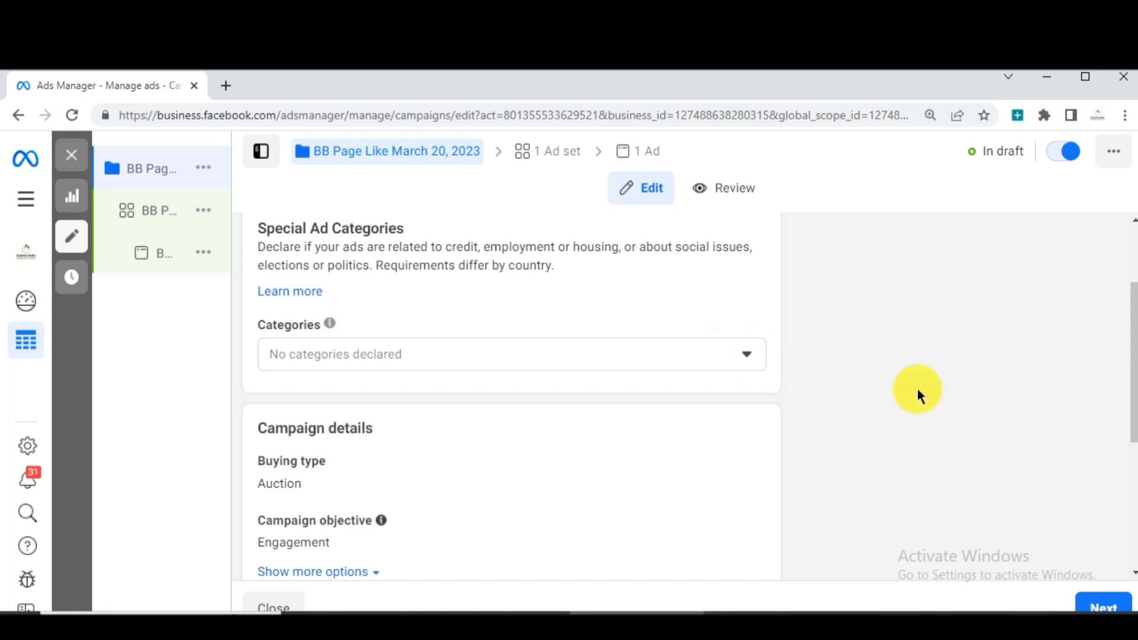
left_click_drag(1136, 344, 1128, 449)
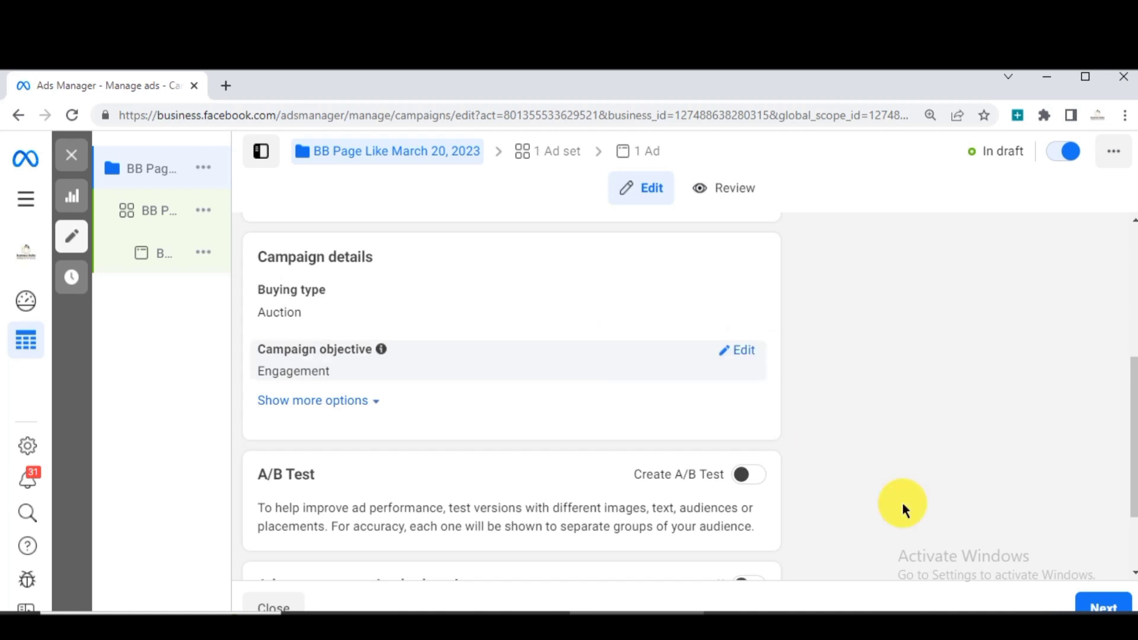
left_click_drag(1132, 460, 1127, 515)
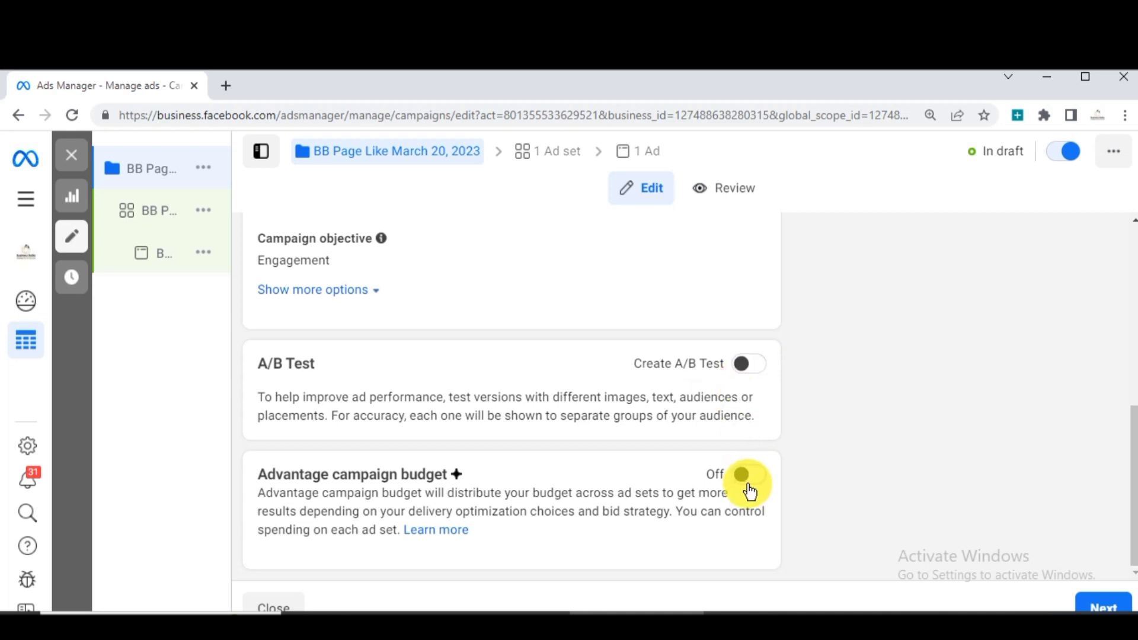
left_click(1095, 603)
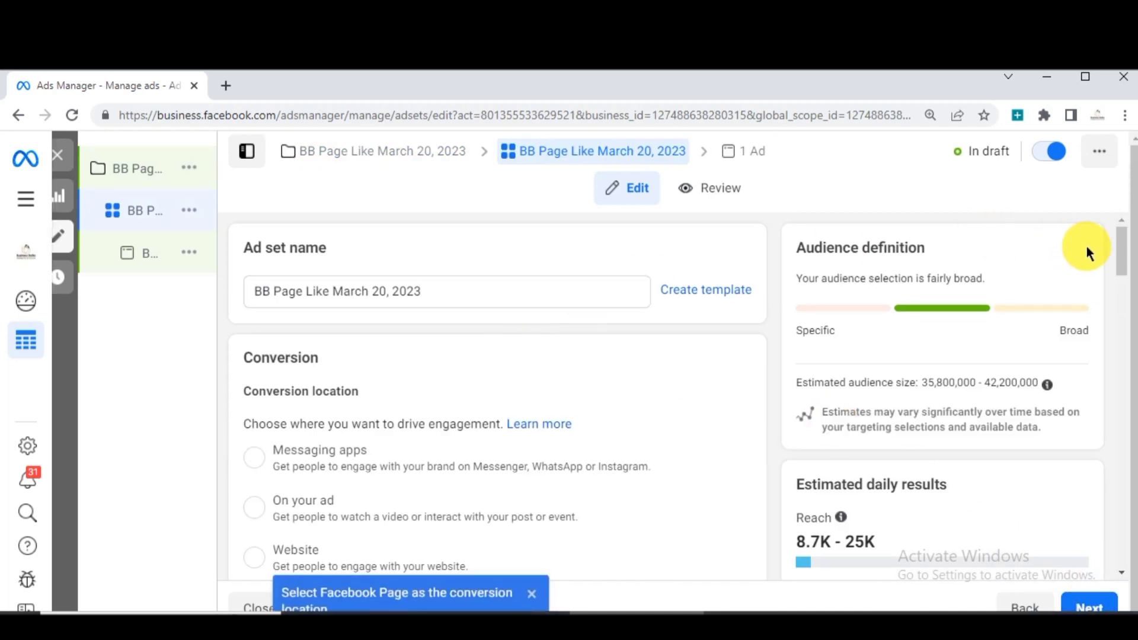
Dismiss the conversion tip, keep Business Baba as the Facebook Page, and leave cost per result empty
left_click_drag(1136, 230, 1117, 259)
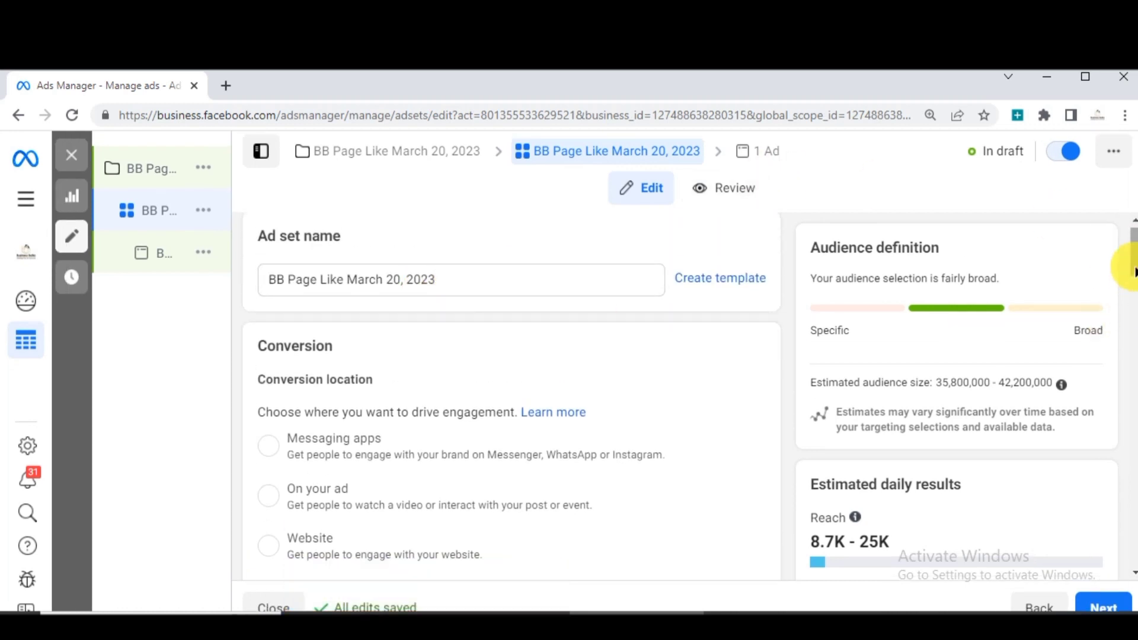
left_click_drag(1133, 246, 1130, 300)
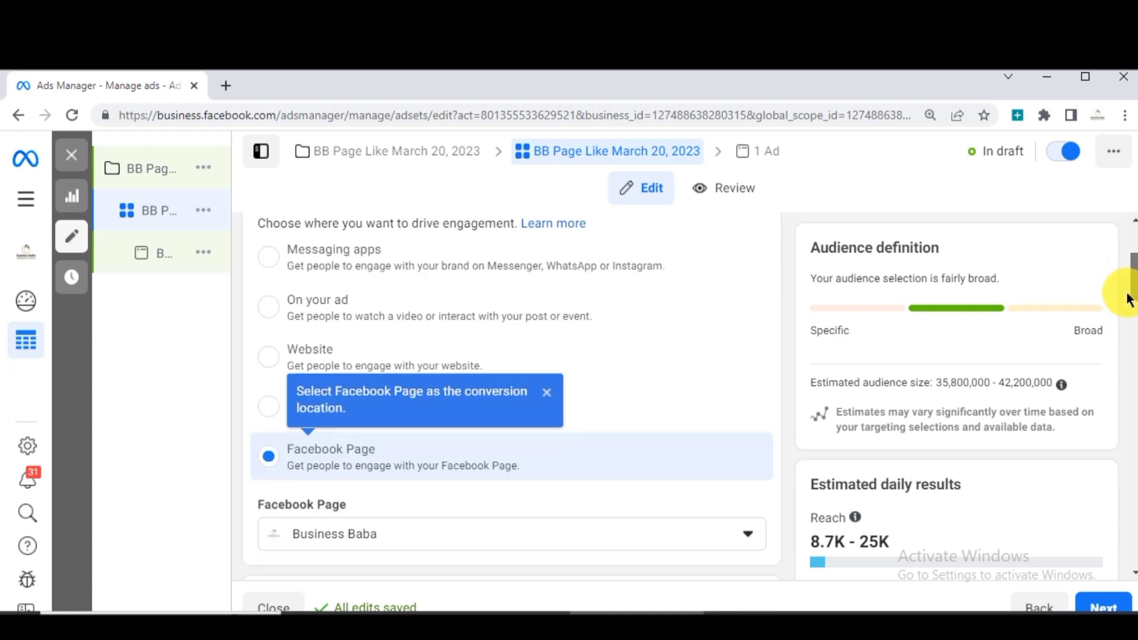
left_click(547, 392)
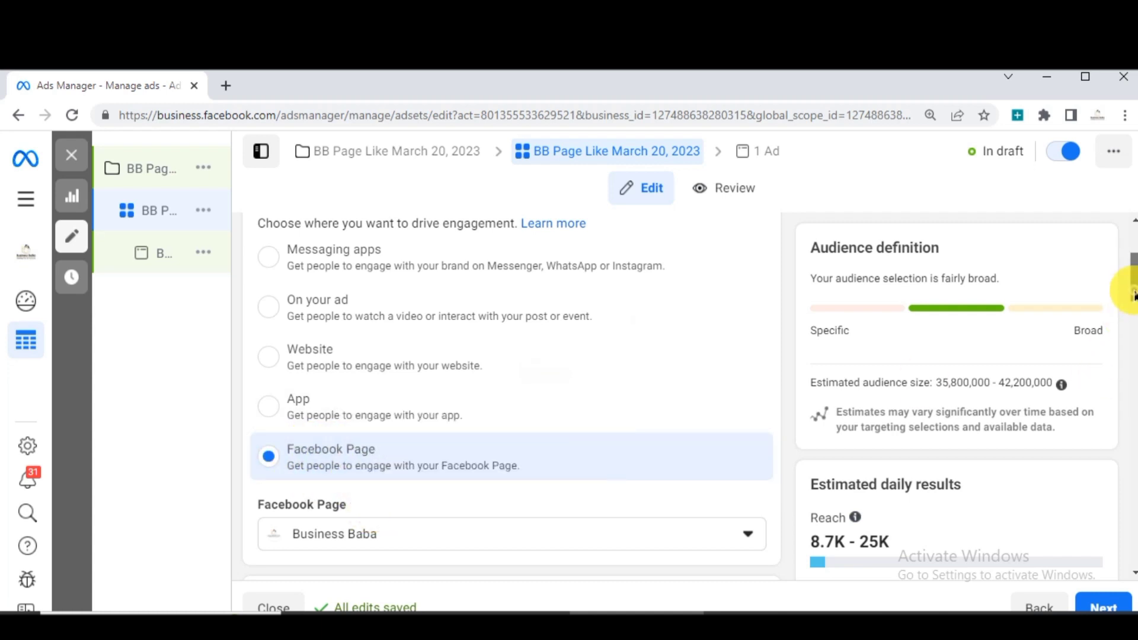
left_click_drag(1130, 286, 1128, 332)
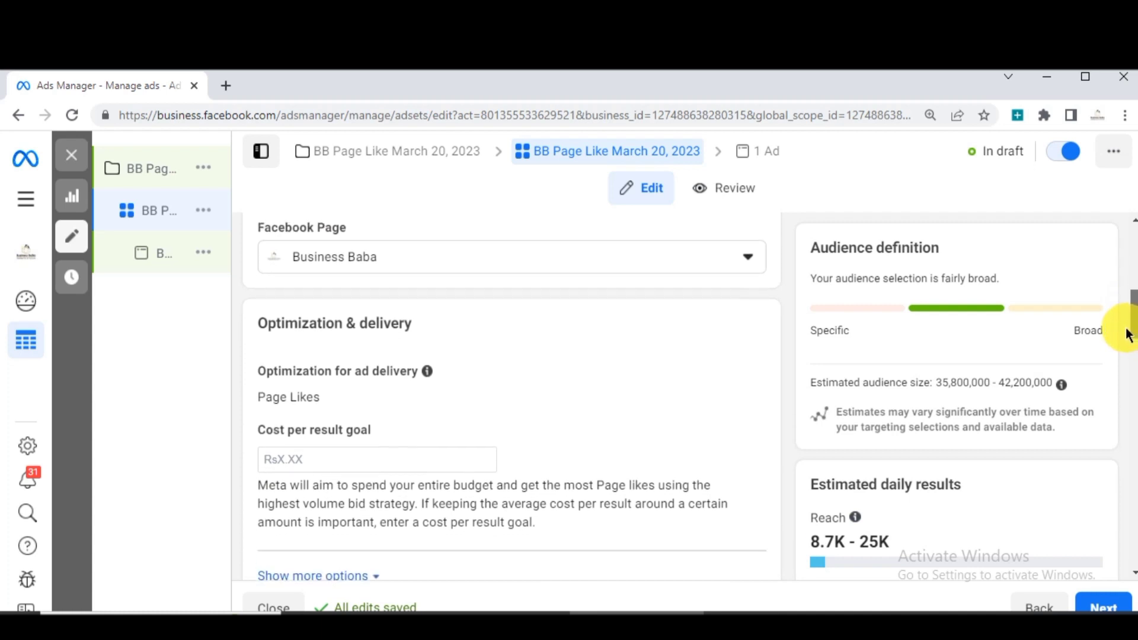
left_click(733, 274)
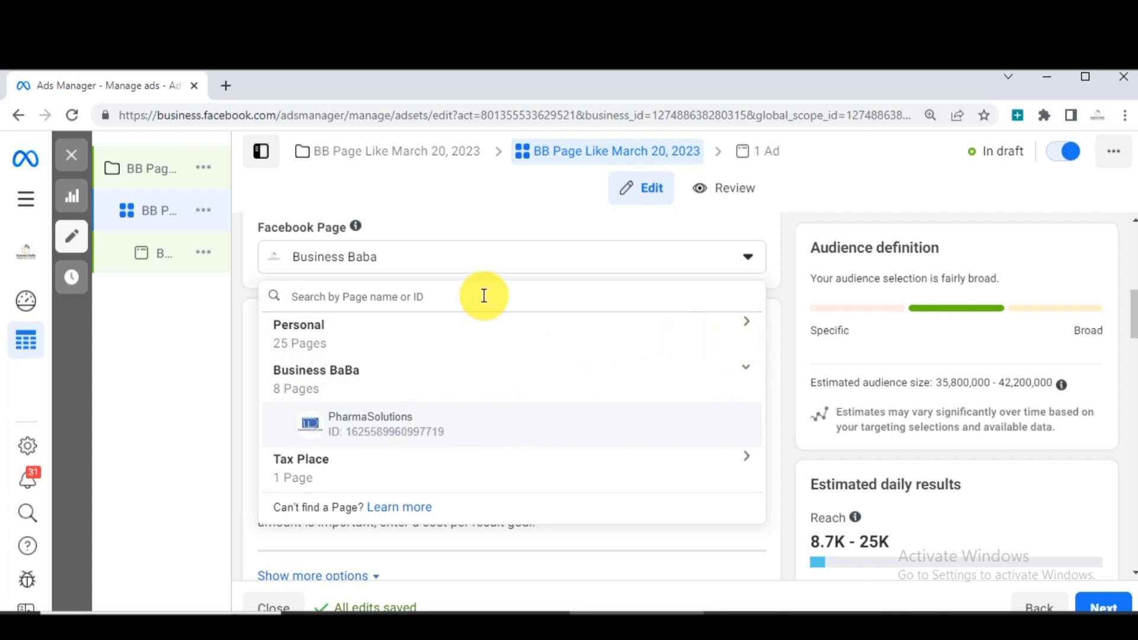
left_click(483, 261)
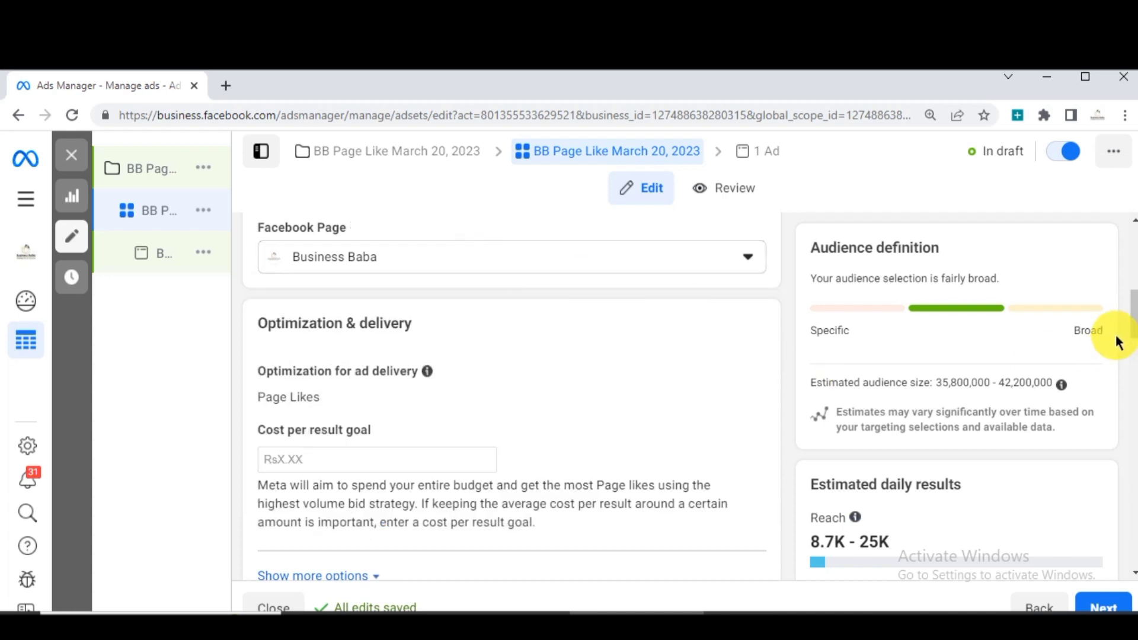
left_click_drag(1134, 315, 1133, 331)
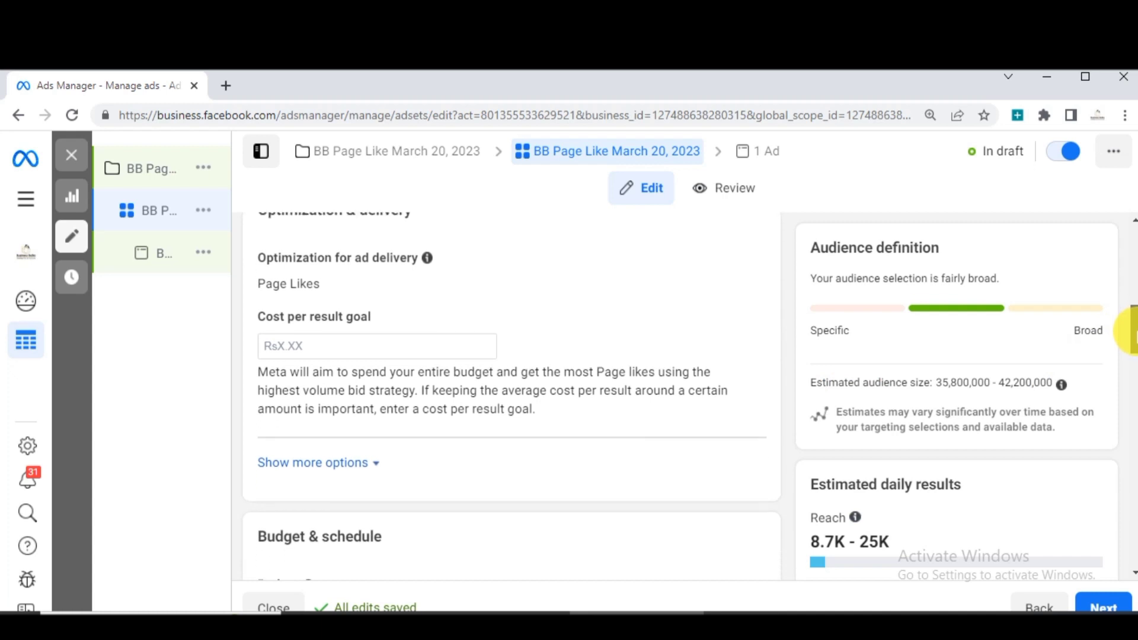
left_click(353, 356)
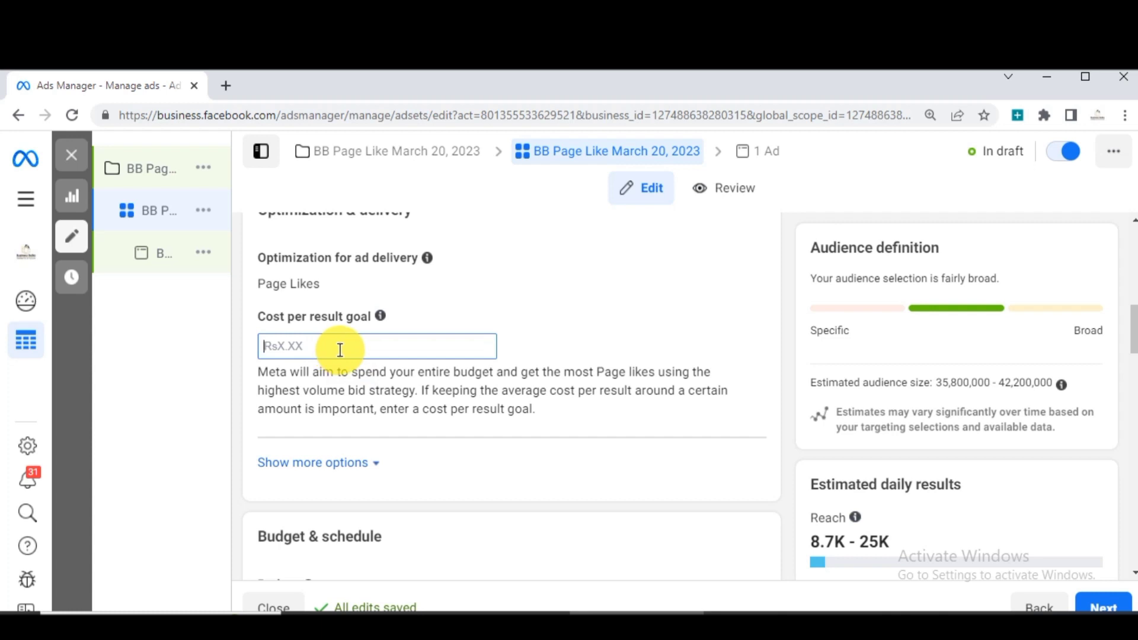
left_click_drag(1137, 330, 1136, 344)
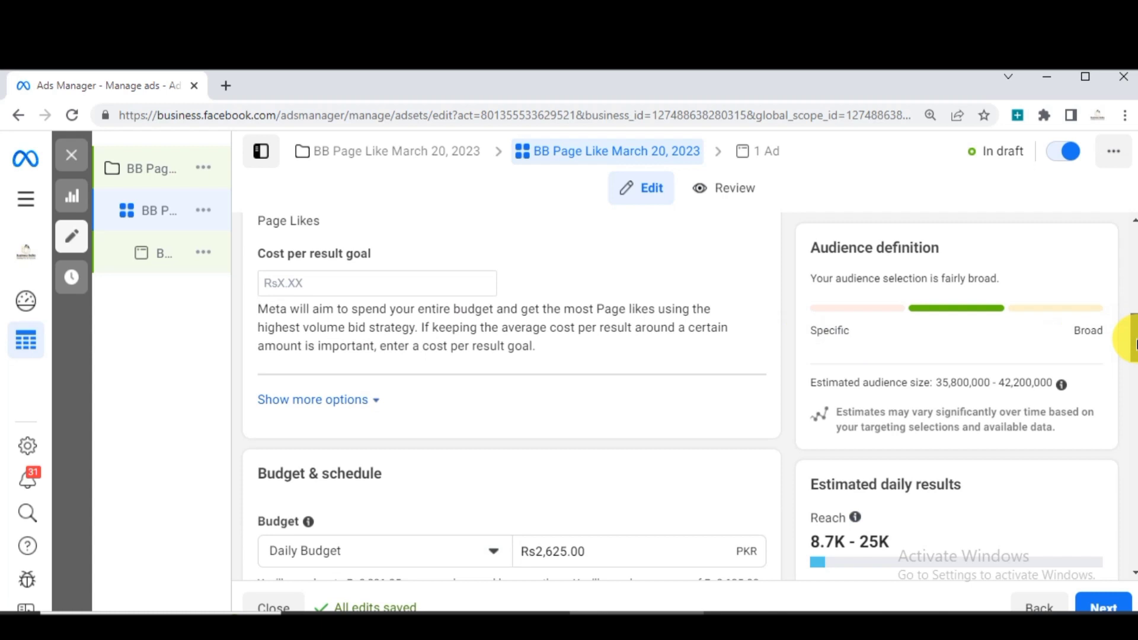
Change the ad set daily budget from Rs2,625.00 to 1000
left_click_drag(1136, 344, 1136, 350)
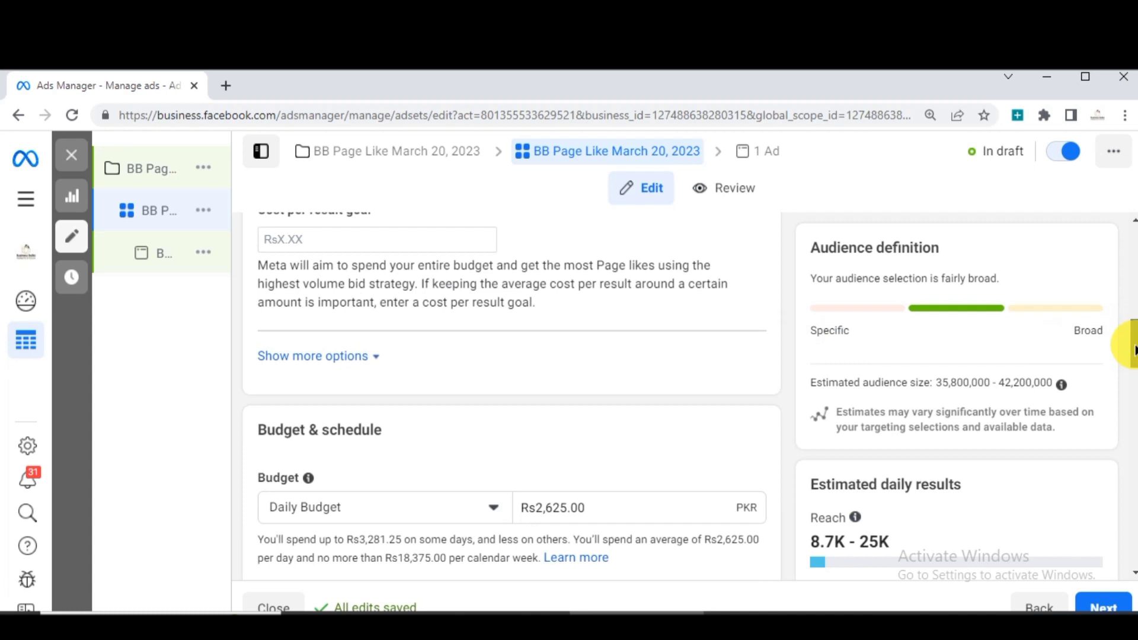
left_click_drag(1136, 350, 1133, 384)
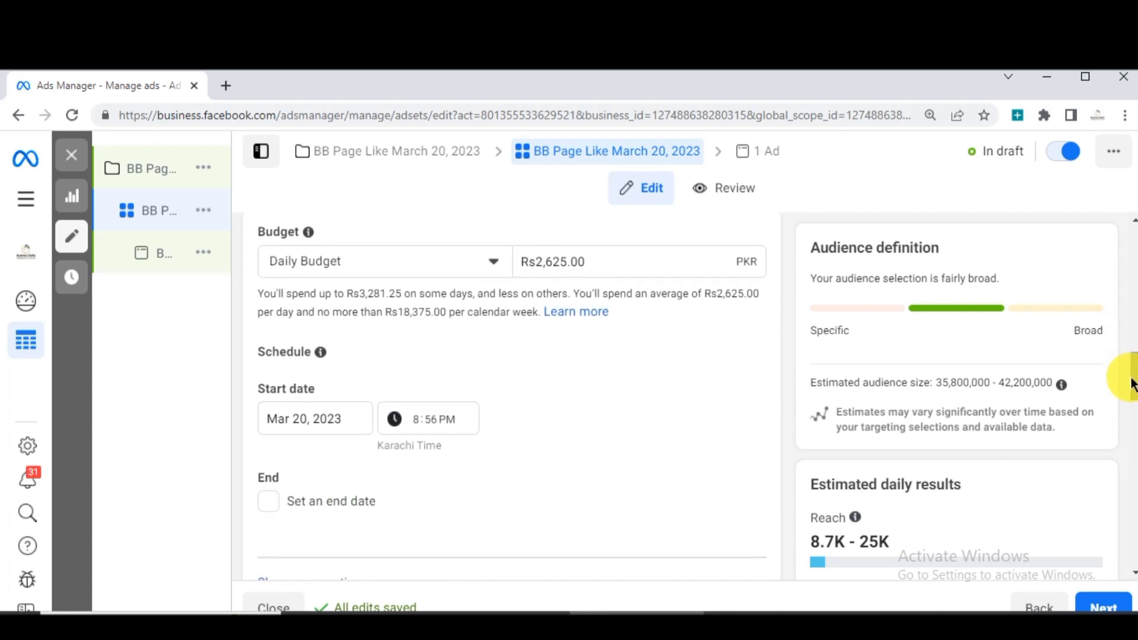
double_click(559, 262)
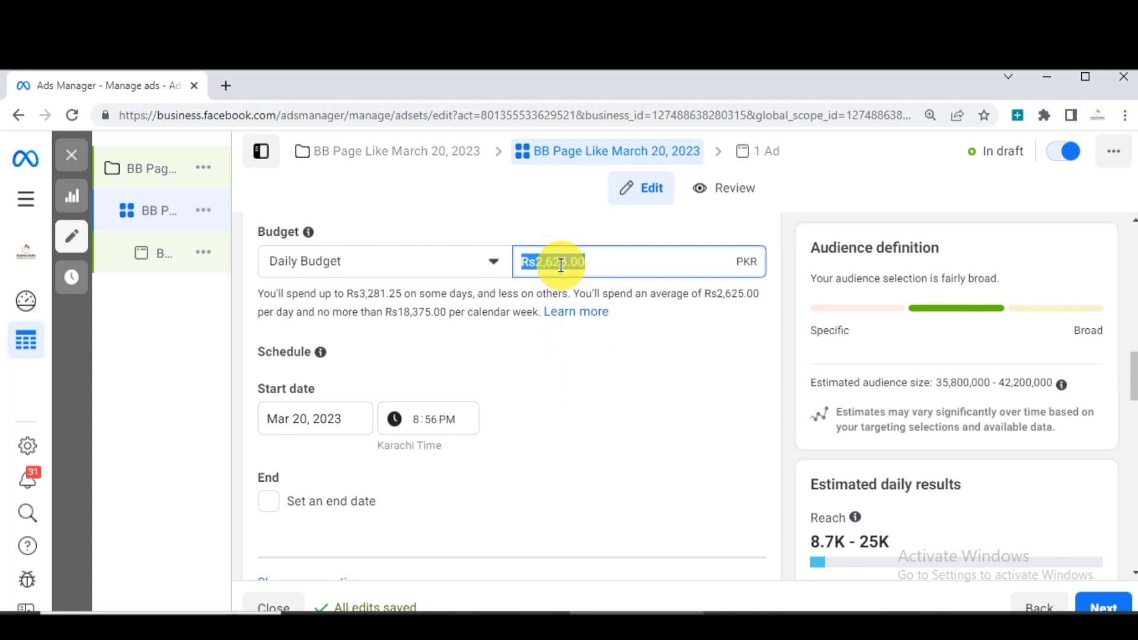
type("1000")
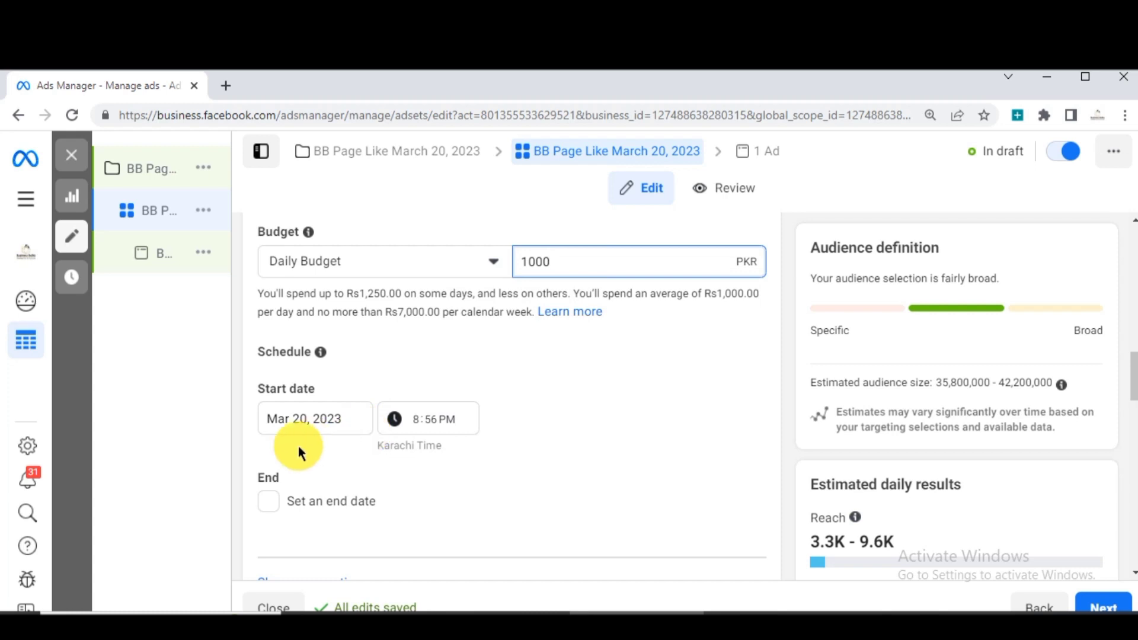
Add an ad set end date of Mar 22, 2023 at 9:00 PM
left_click(269, 503)
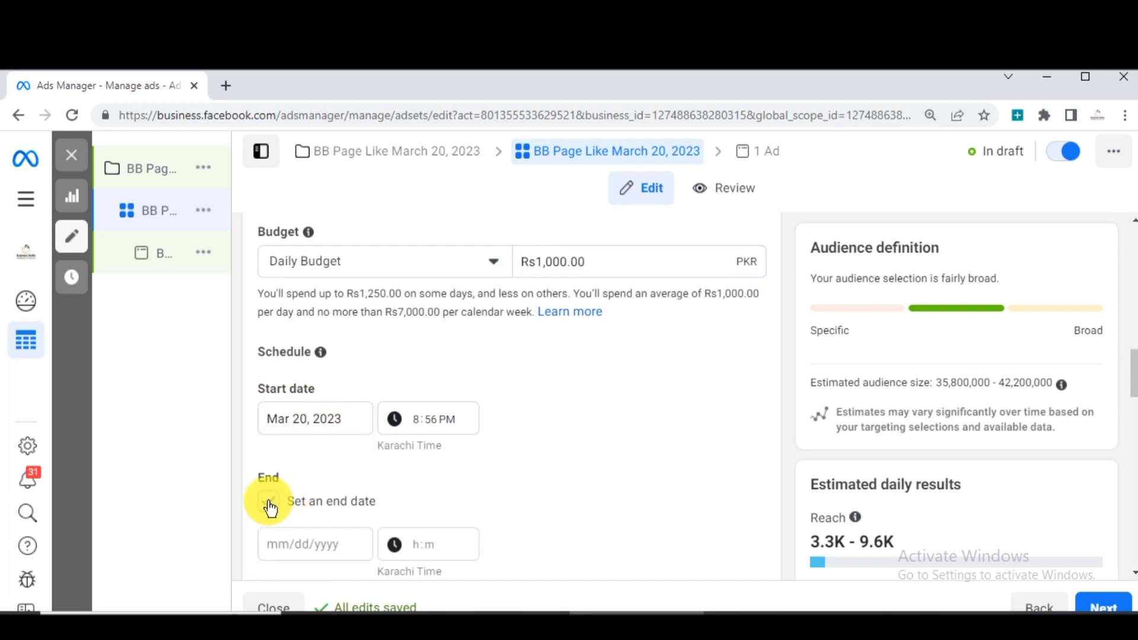
left_click(350, 544)
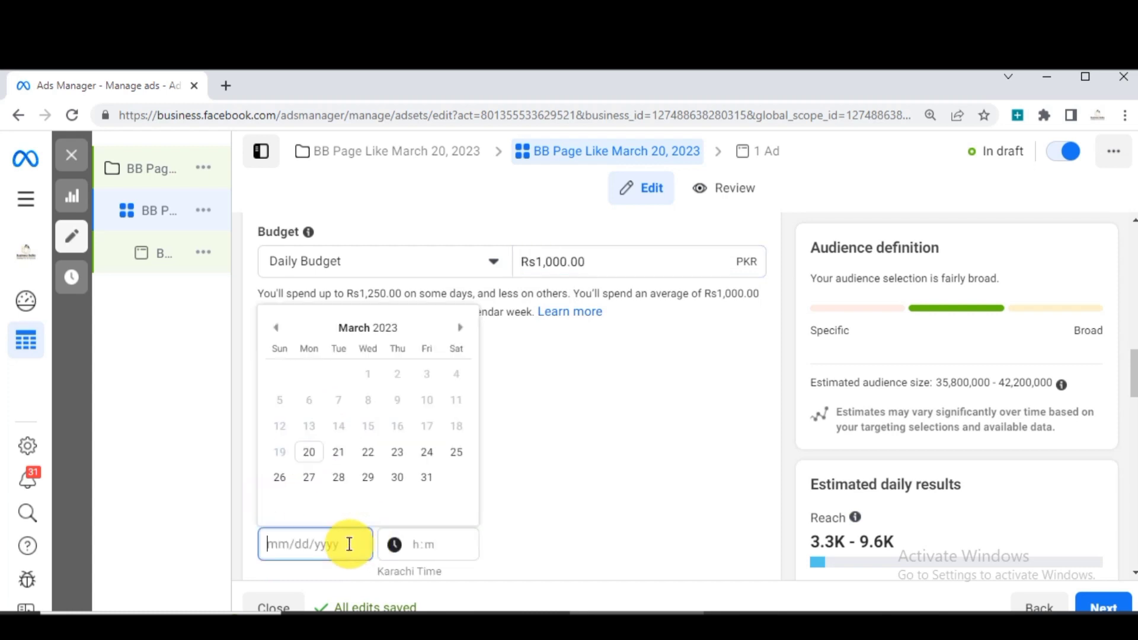
left_click(369, 459)
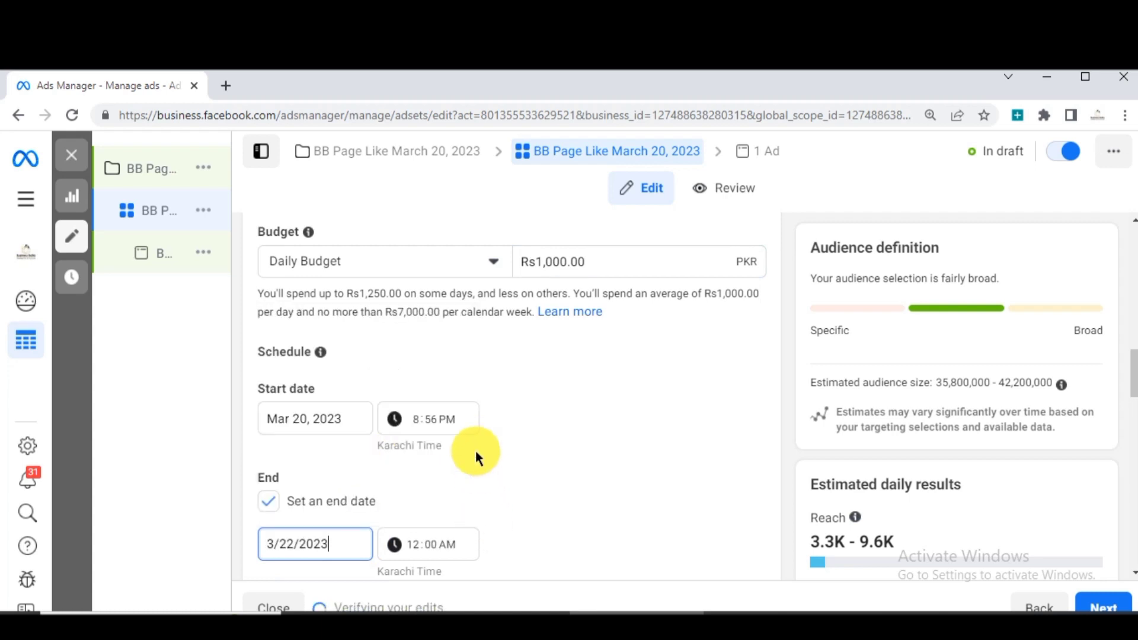
left_click(411, 545)
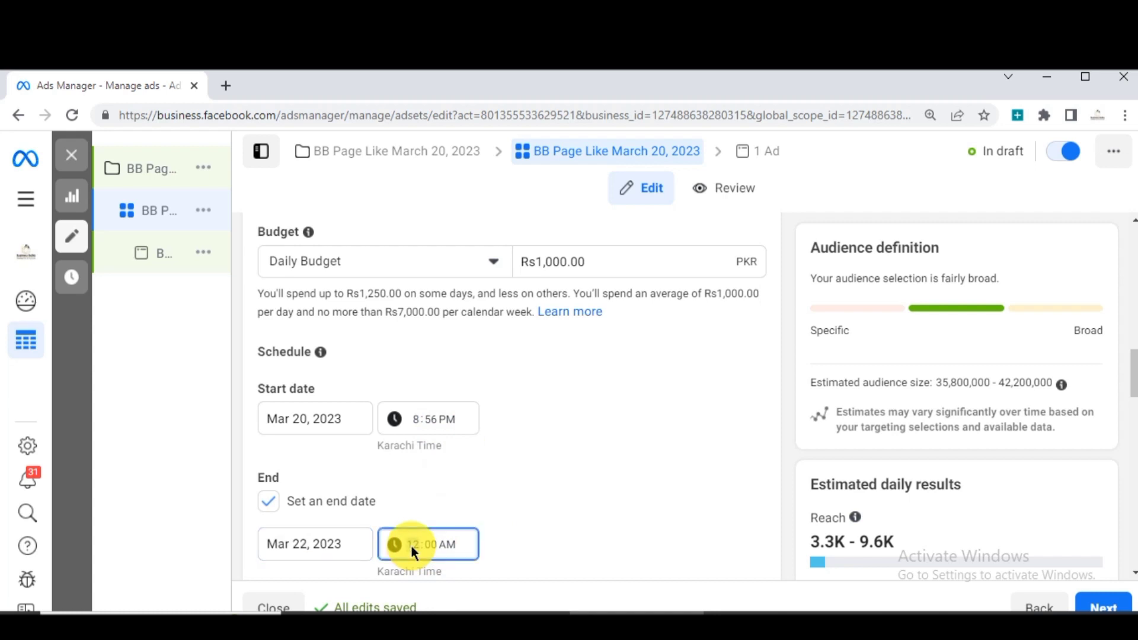
left_click(448, 545)
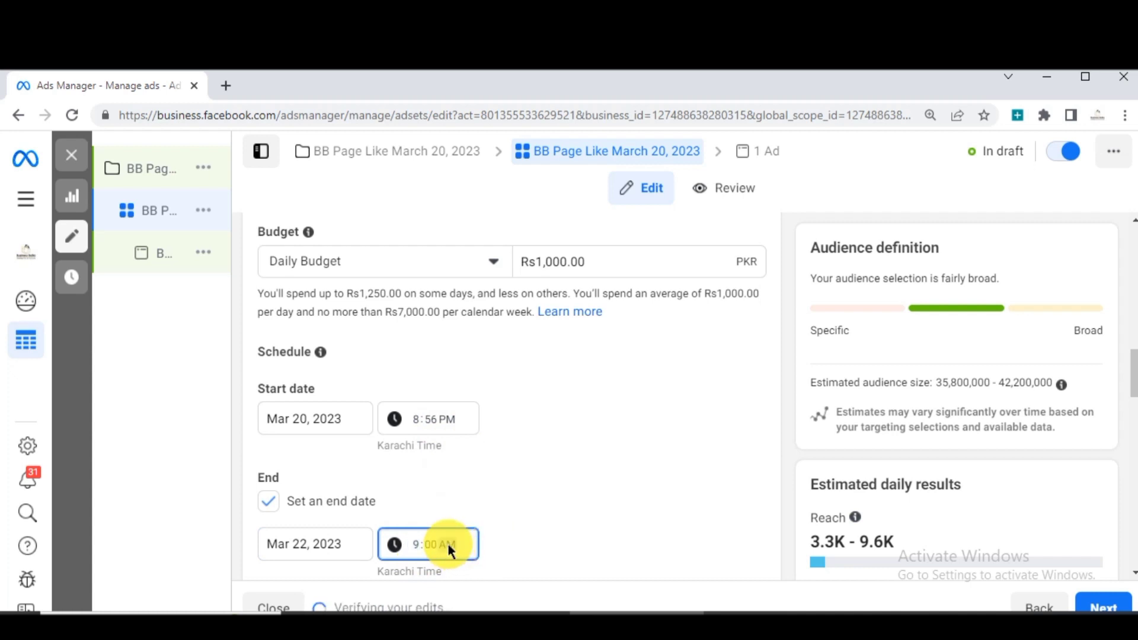
left_click(415, 545)
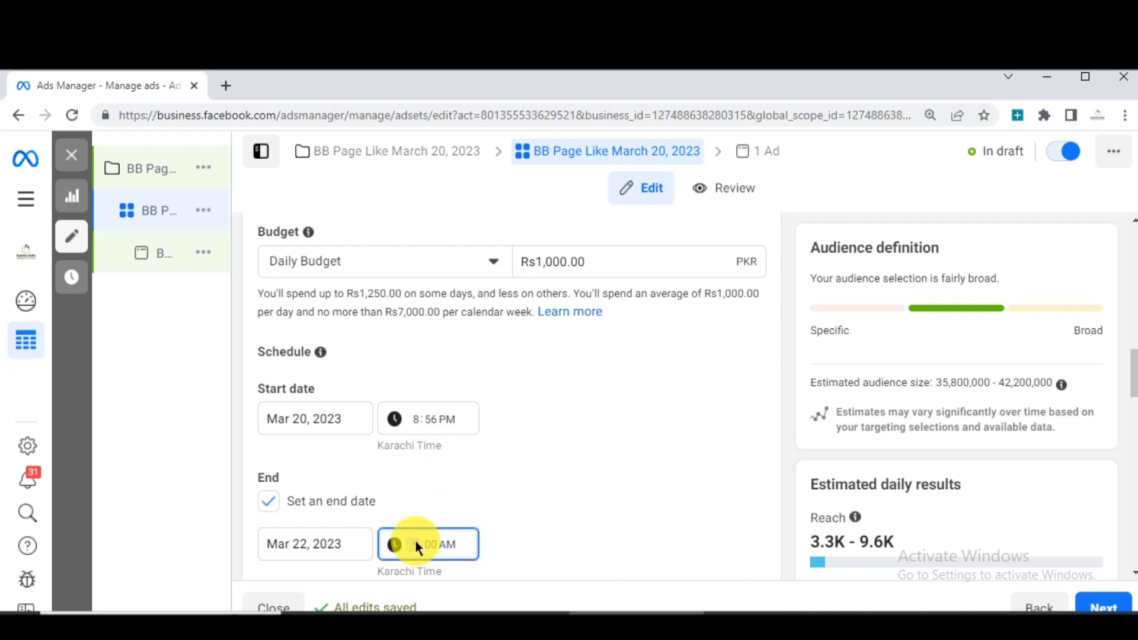
left_click(455, 546)
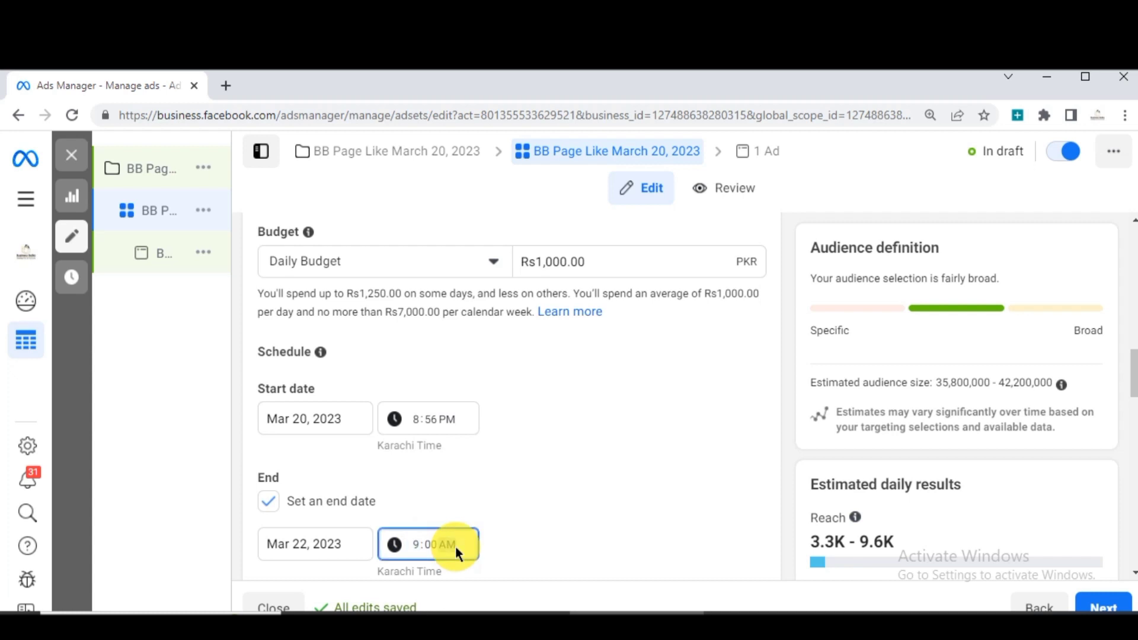
left_click(542, 516)
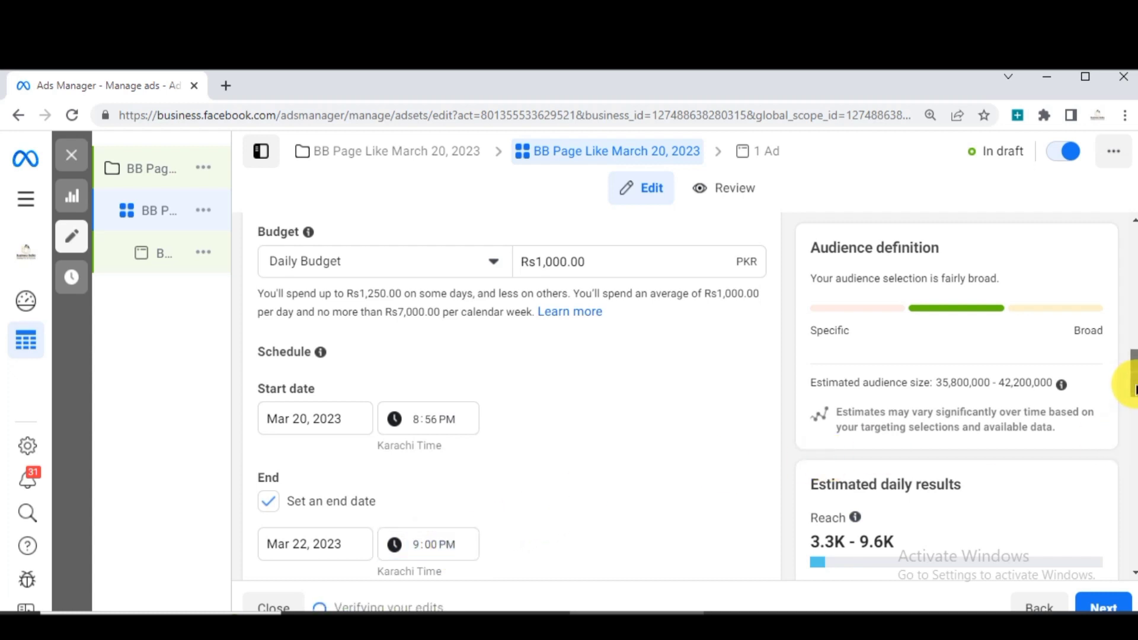
left_click_drag(1132, 371, 1133, 404)
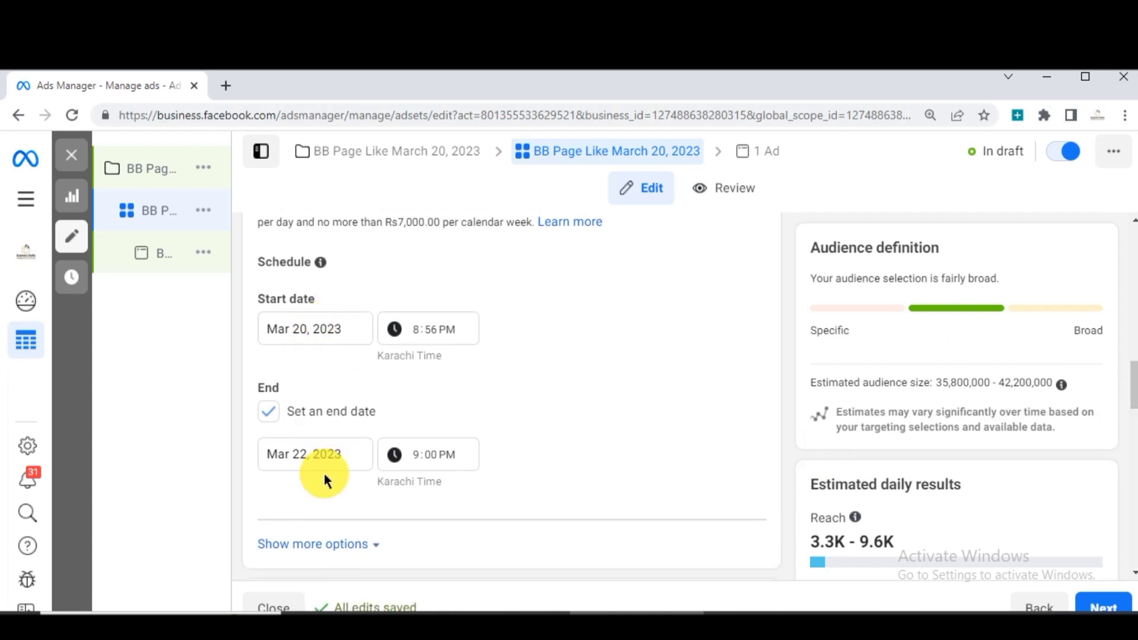
left_click_drag(1128, 376, 1122, 443)
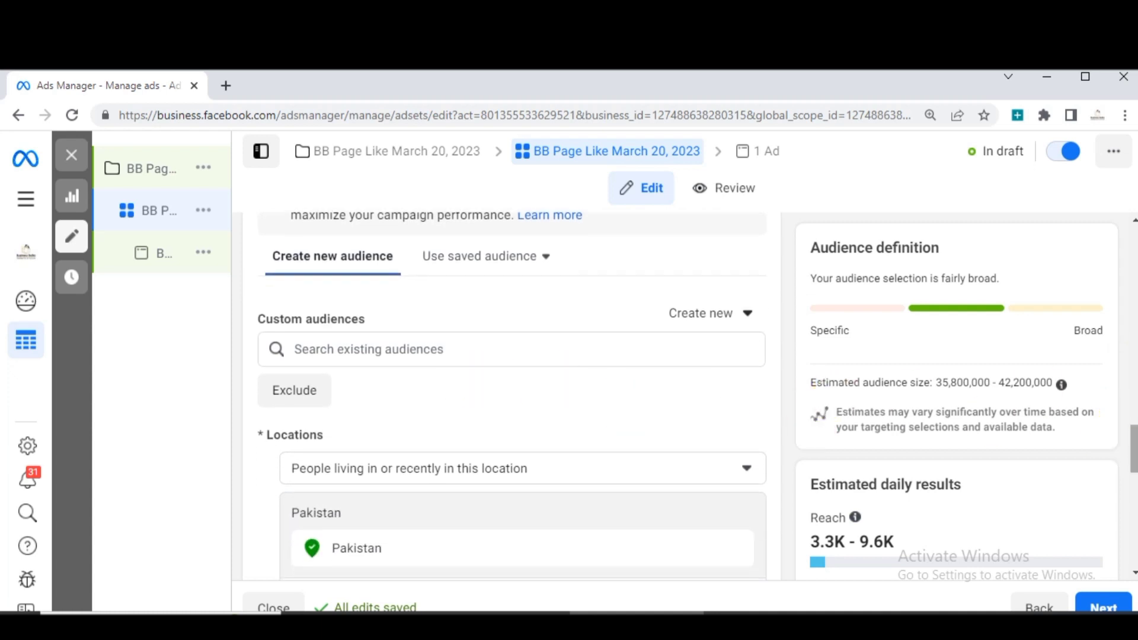
Restrict location targeting to people living in Pakistan and begin a location search
left_click_drag(1135, 449, 1134, 464)
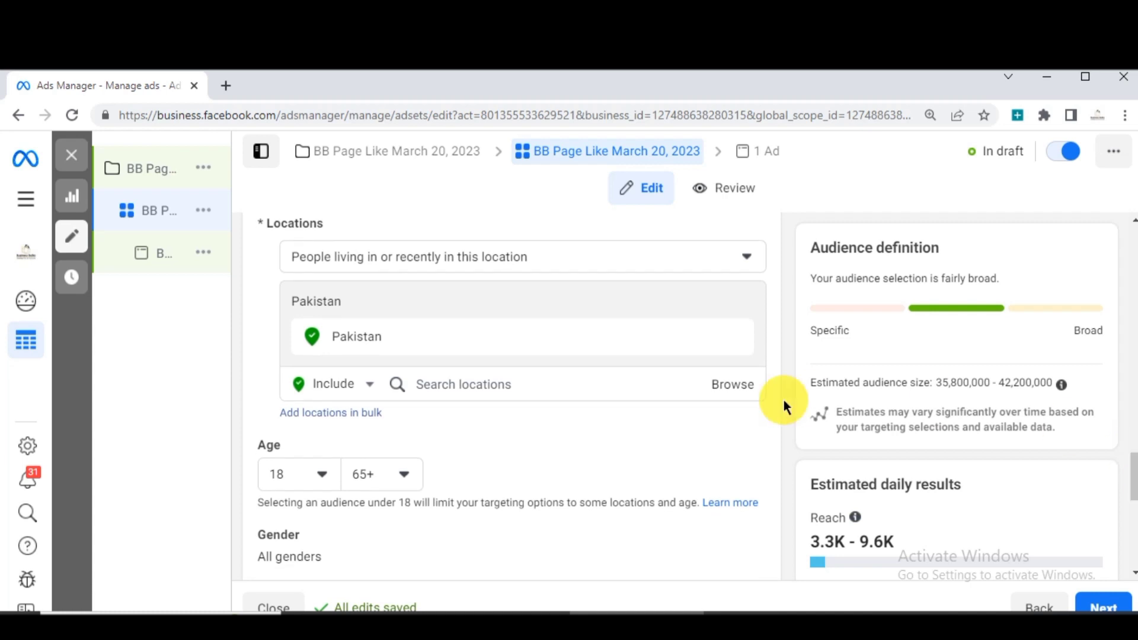
left_click(578, 262)
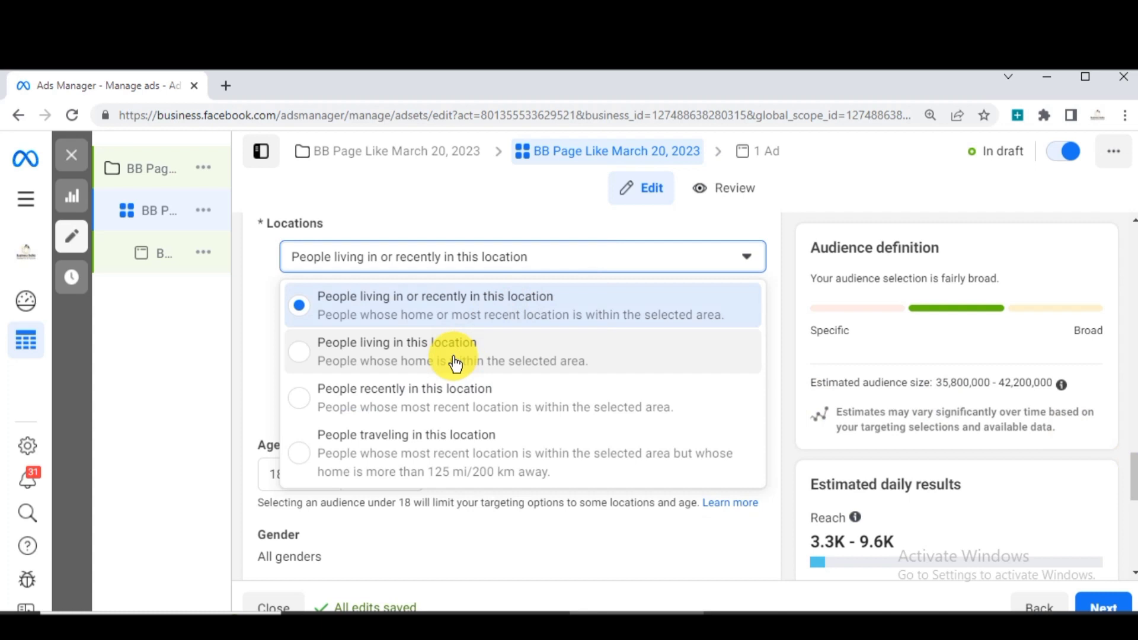
left_click(454, 359)
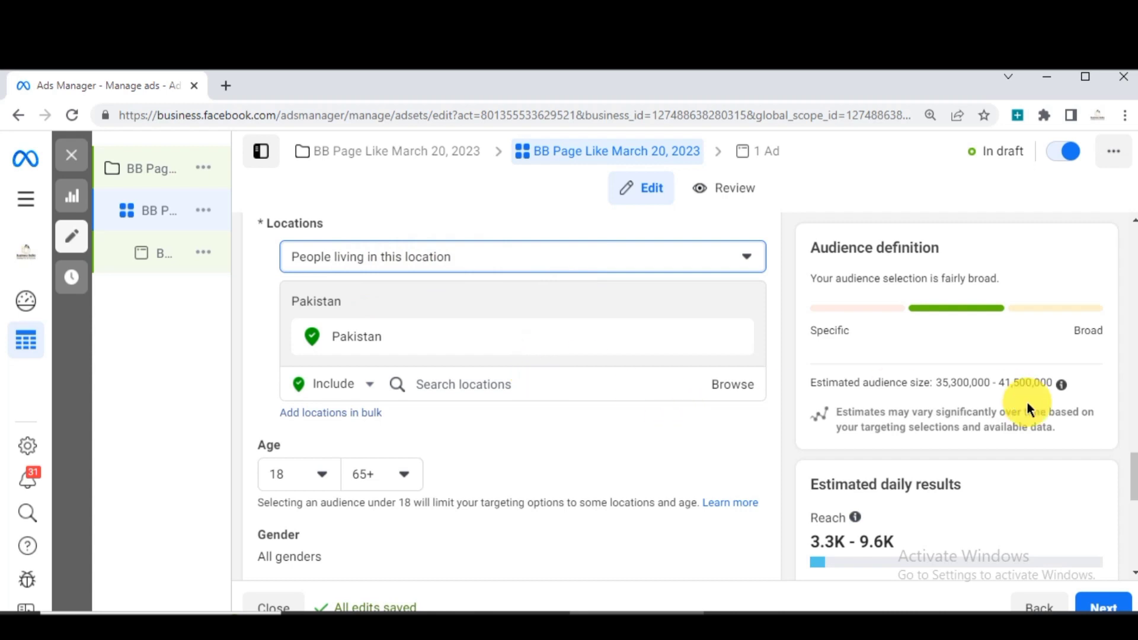
left_click_drag(1135, 476, 1135, 476)
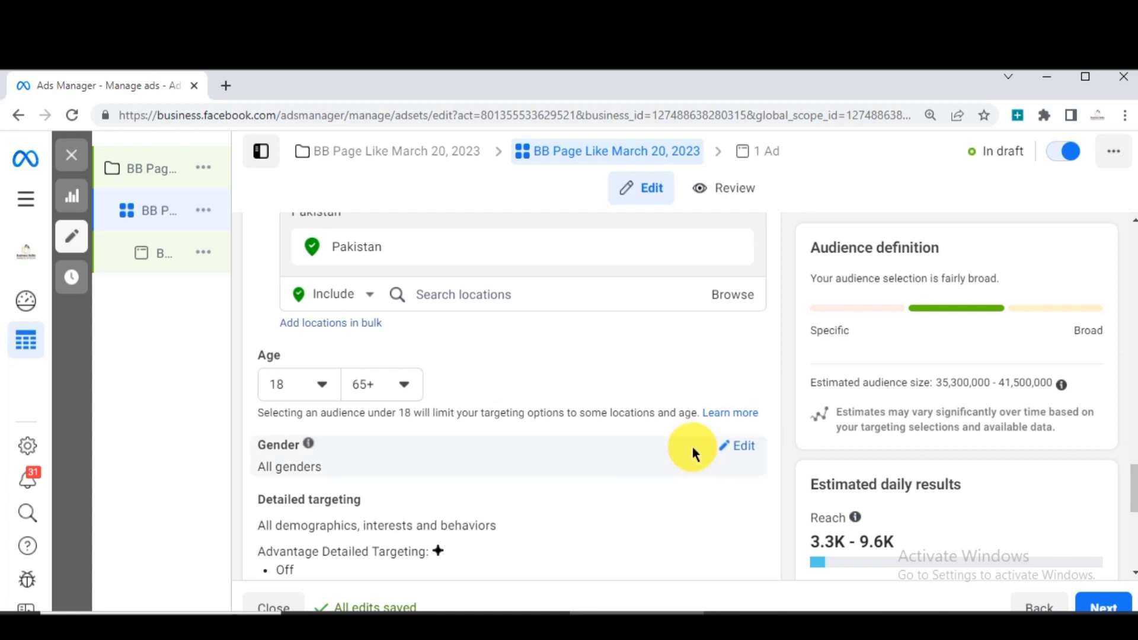
left_click(530, 291)
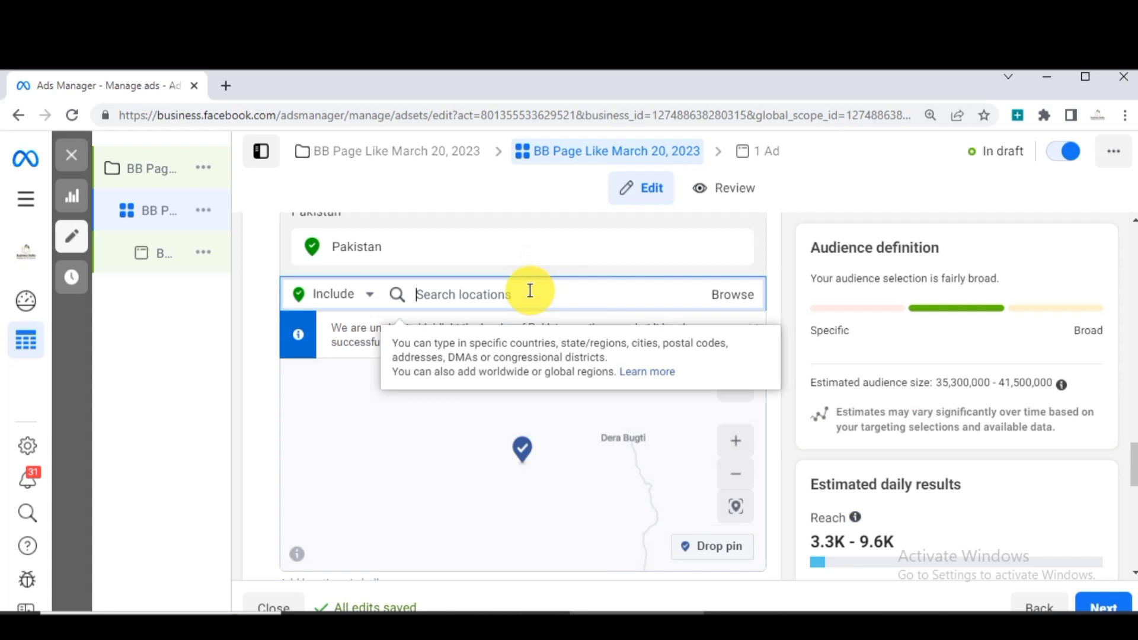
type("karachi")
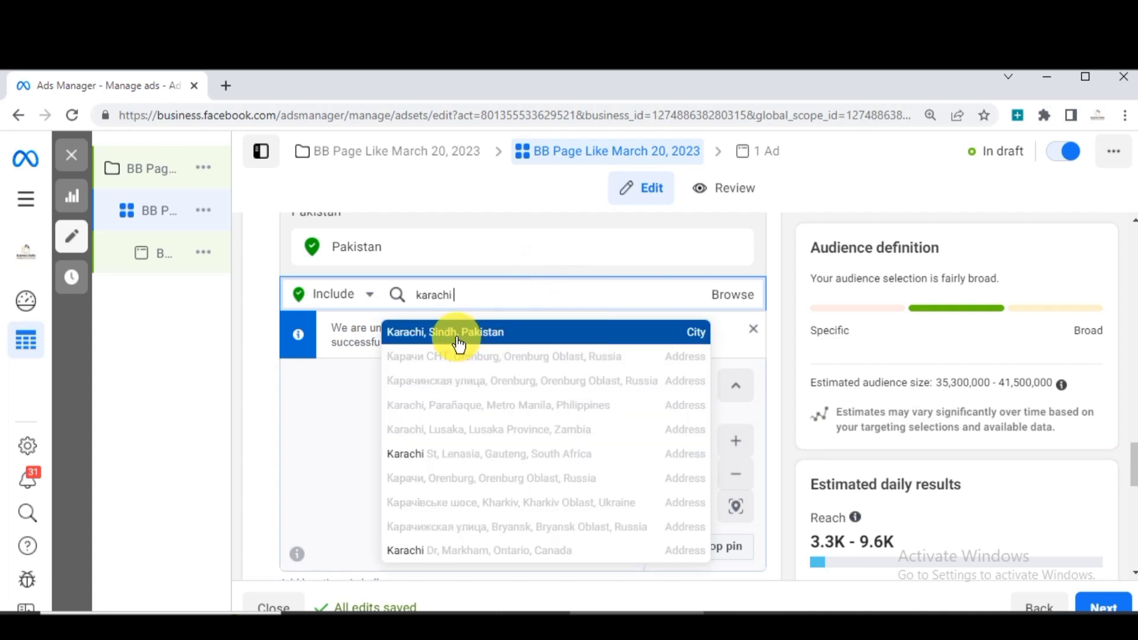
left_click(457, 336)
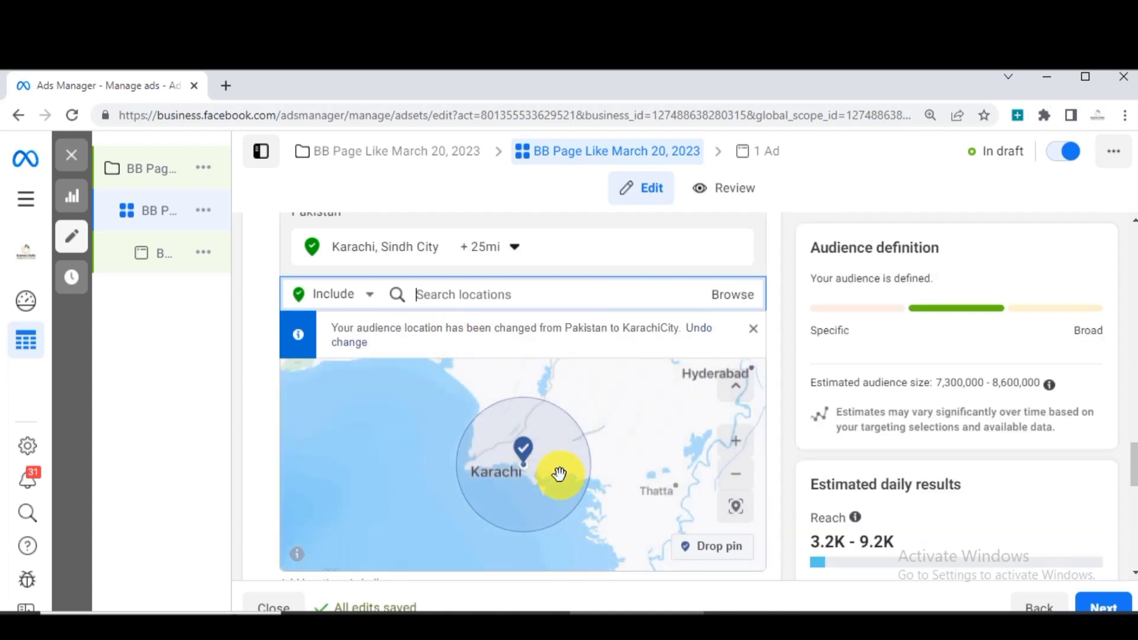
mouse_move(735, 254)
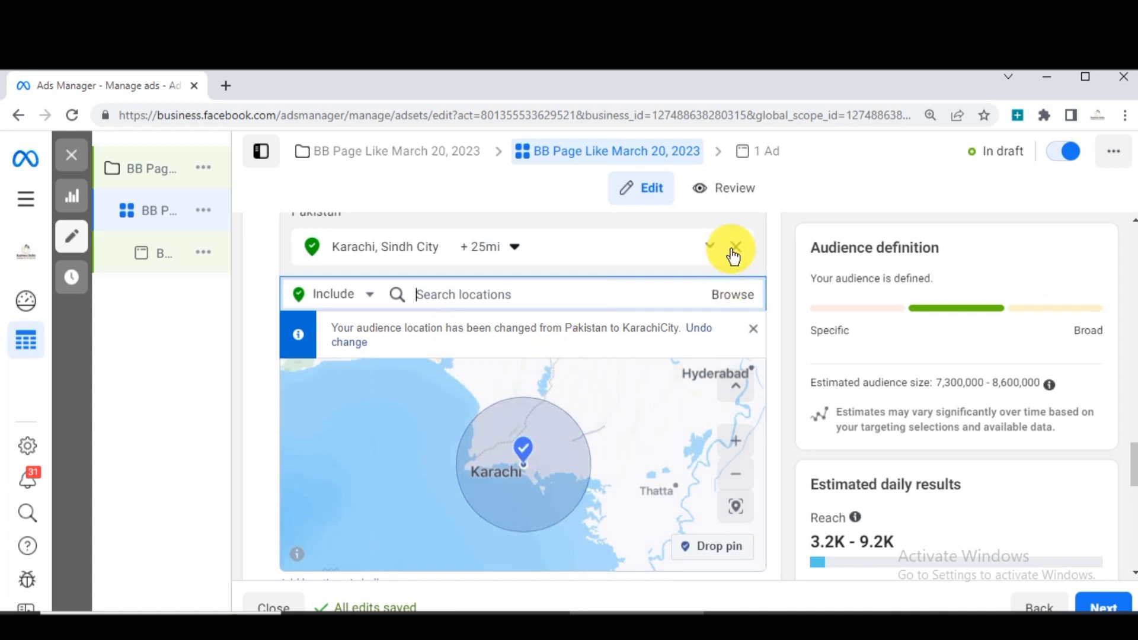
left_click(738, 249)
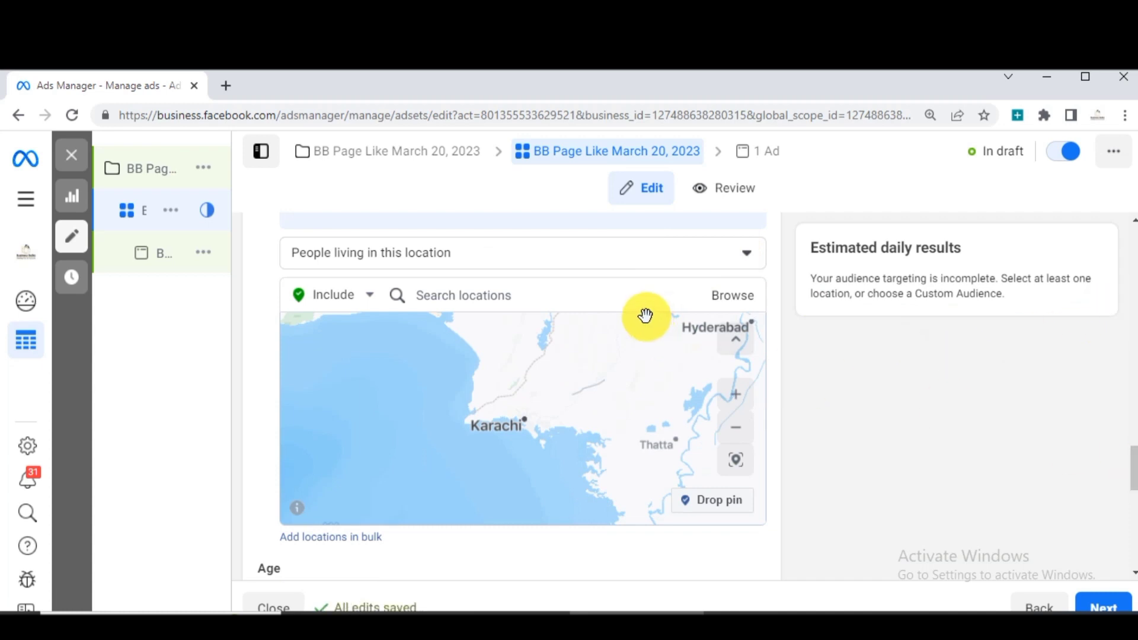
left_click(612, 307)
type("pakistan")
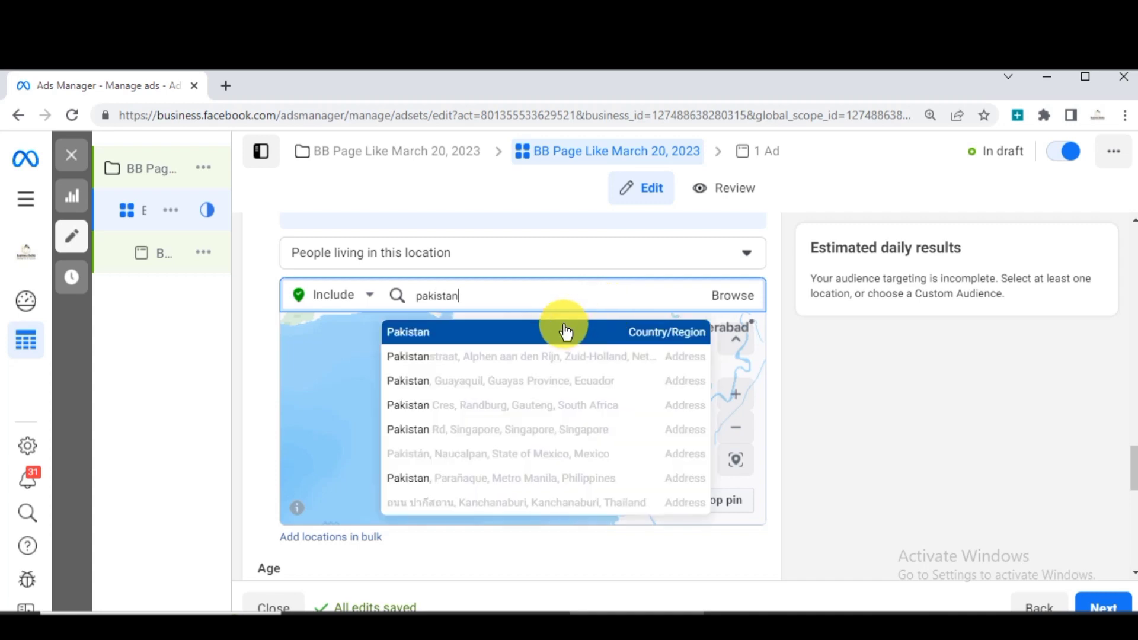
left_click(560, 330)
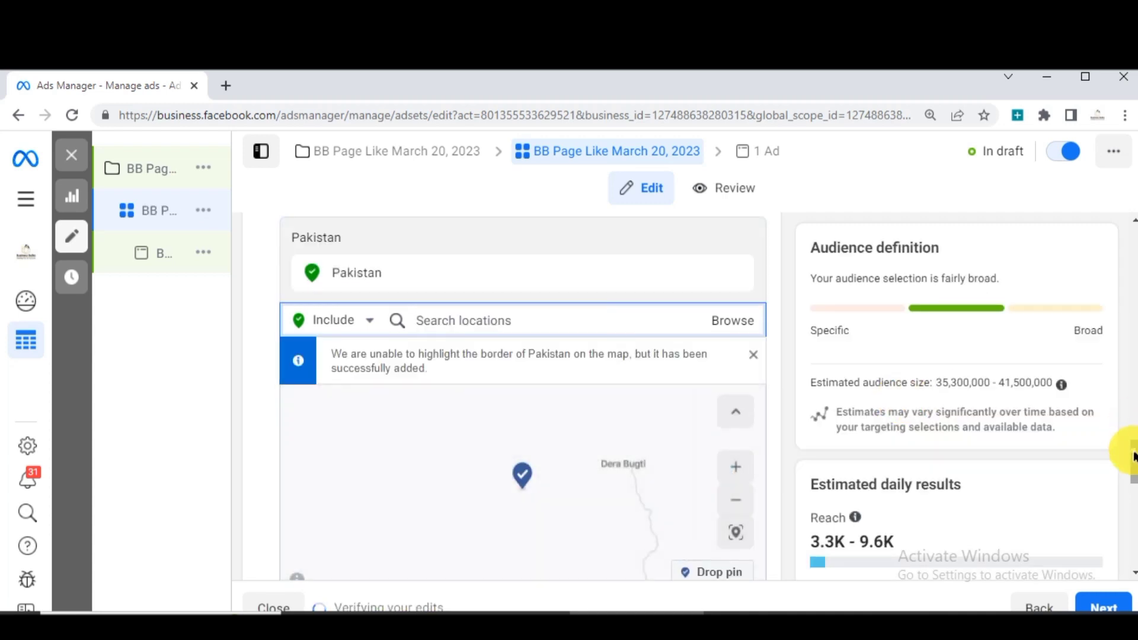
left_click_drag(1132, 456, 1130, 500)
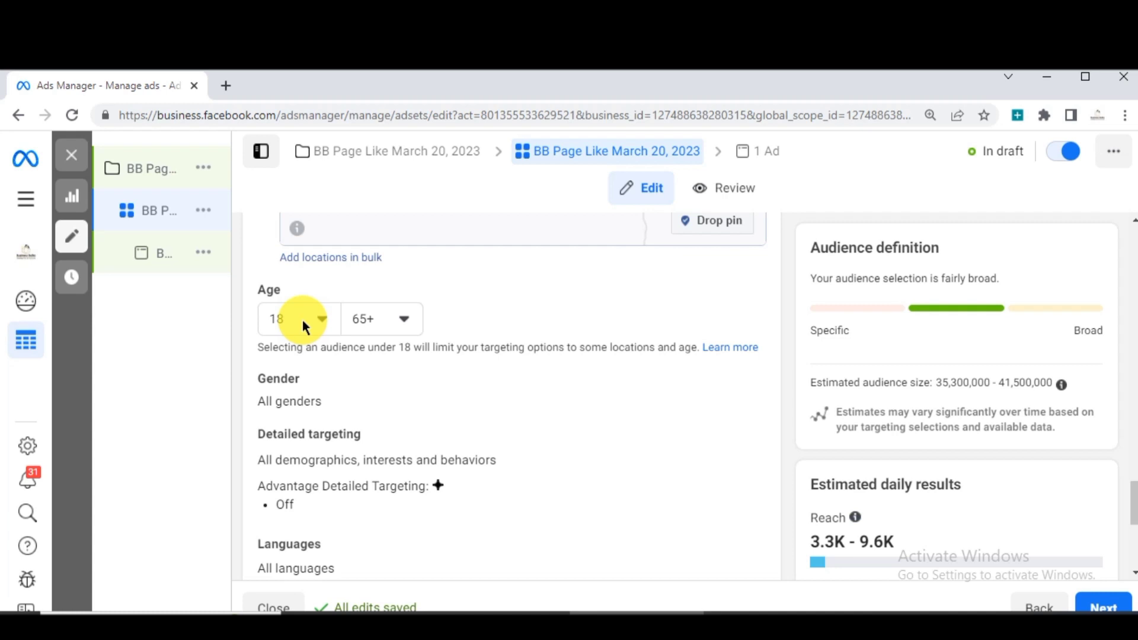
Set the audience minimum age to 25 and maximum age to 55
left_click(328, 319)
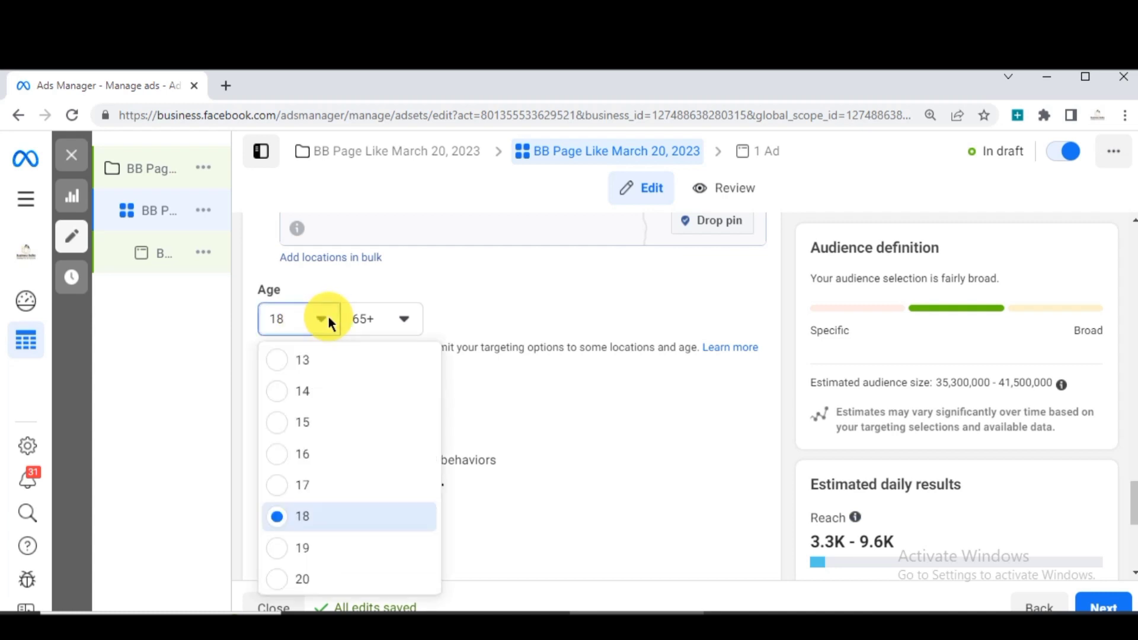
key("Down")
key("Down")
key("Down")
key("Down")
key("Down")
key("Down")
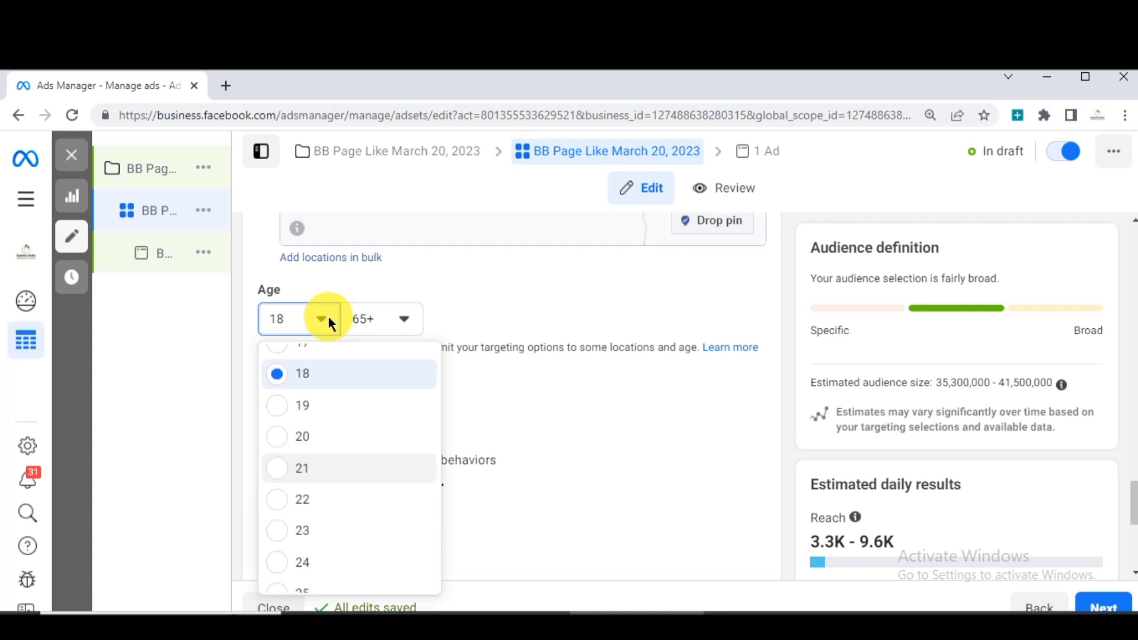
key("Down")
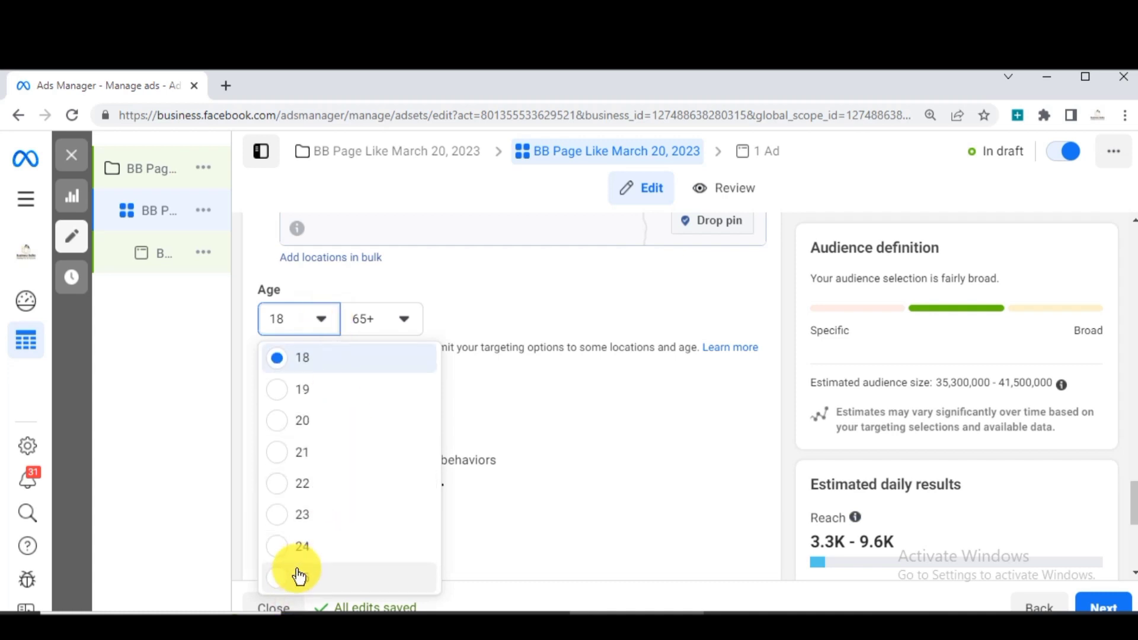
key("Return")
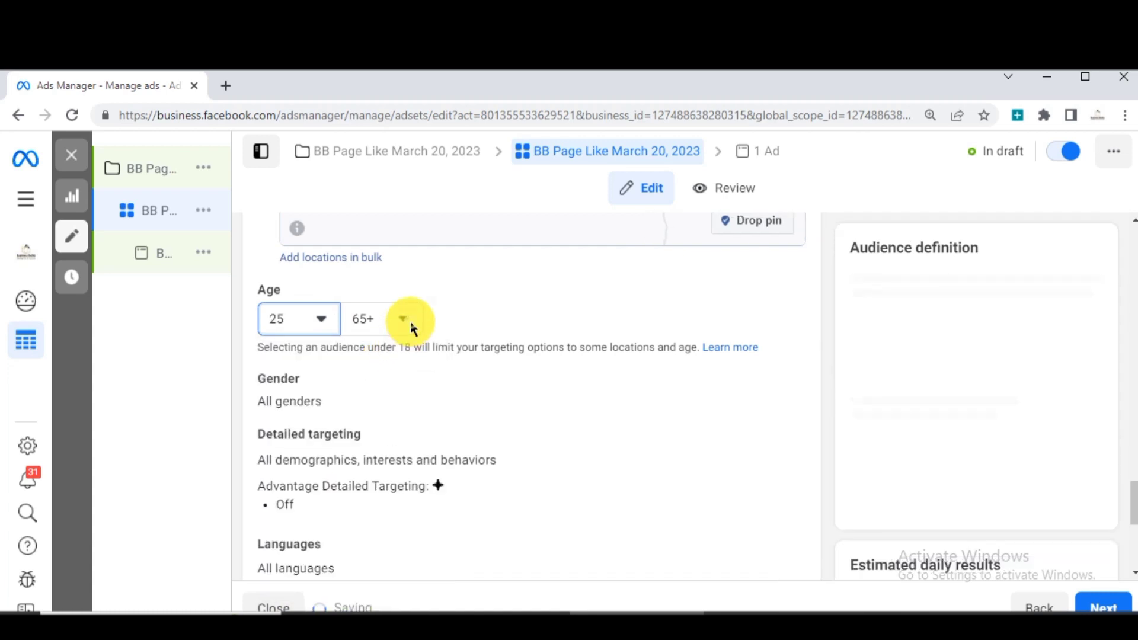
left_click(412, 323)
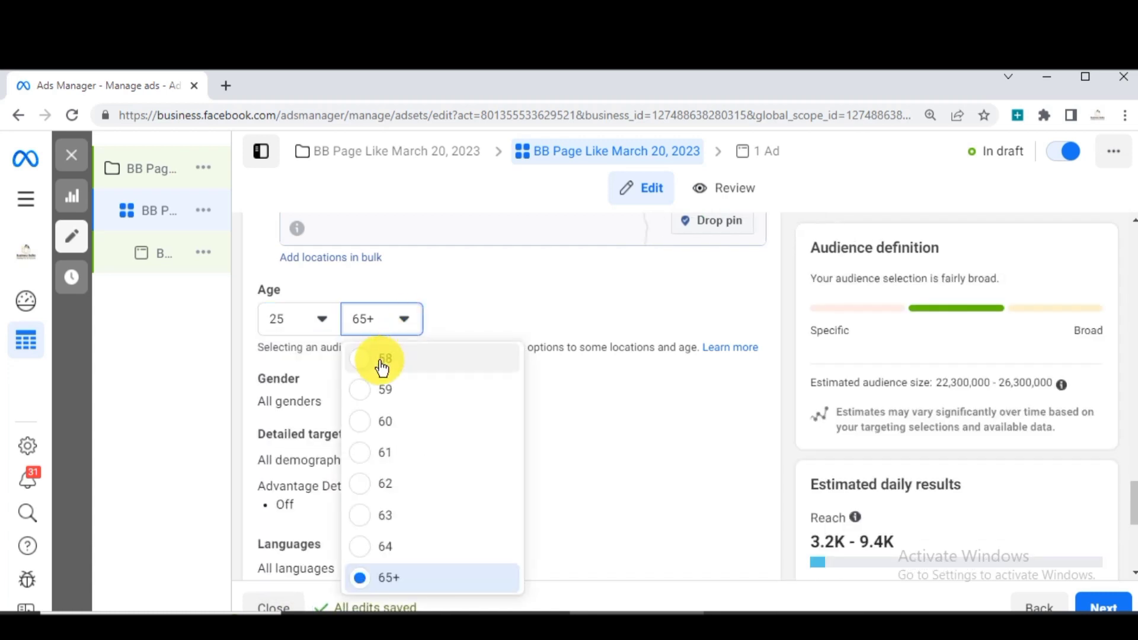
key("Up")
key("Up")
key("Up")
key("Up")
key("Up")
key("Up")
key("Up")
key("Up")
key("Up")
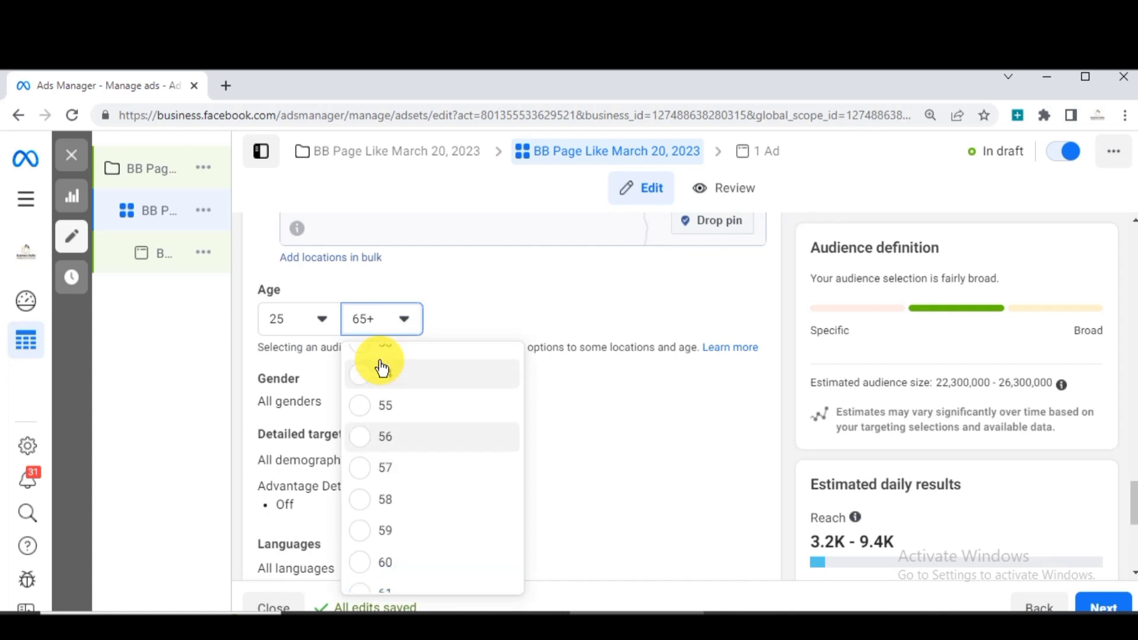
key("Up")
key("Up")
key("Up")
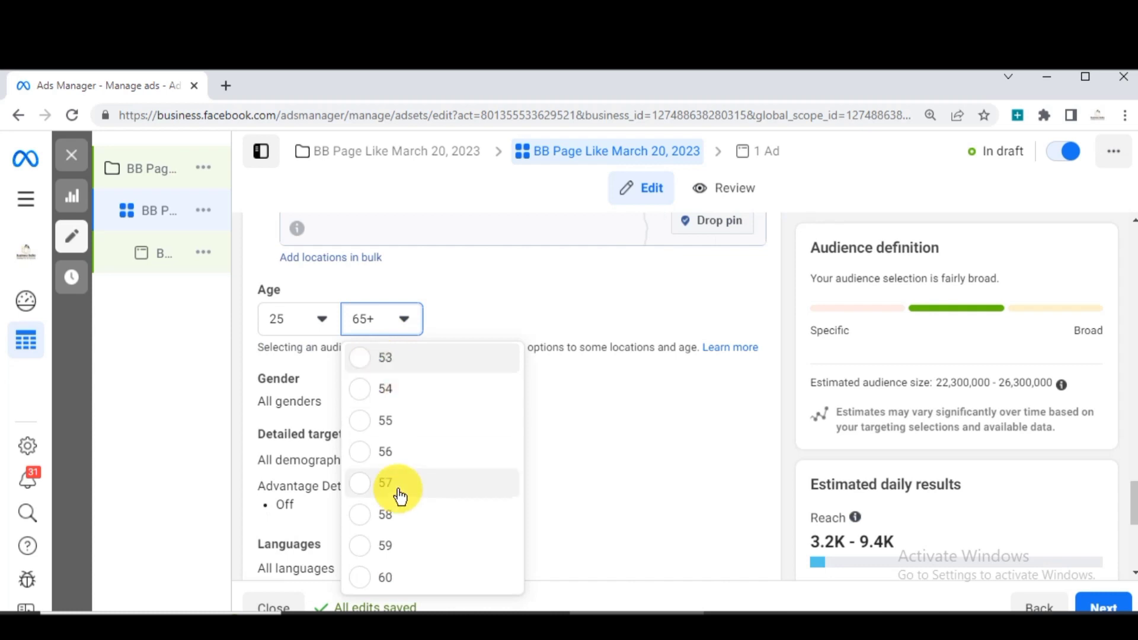
left_click(384, 422)
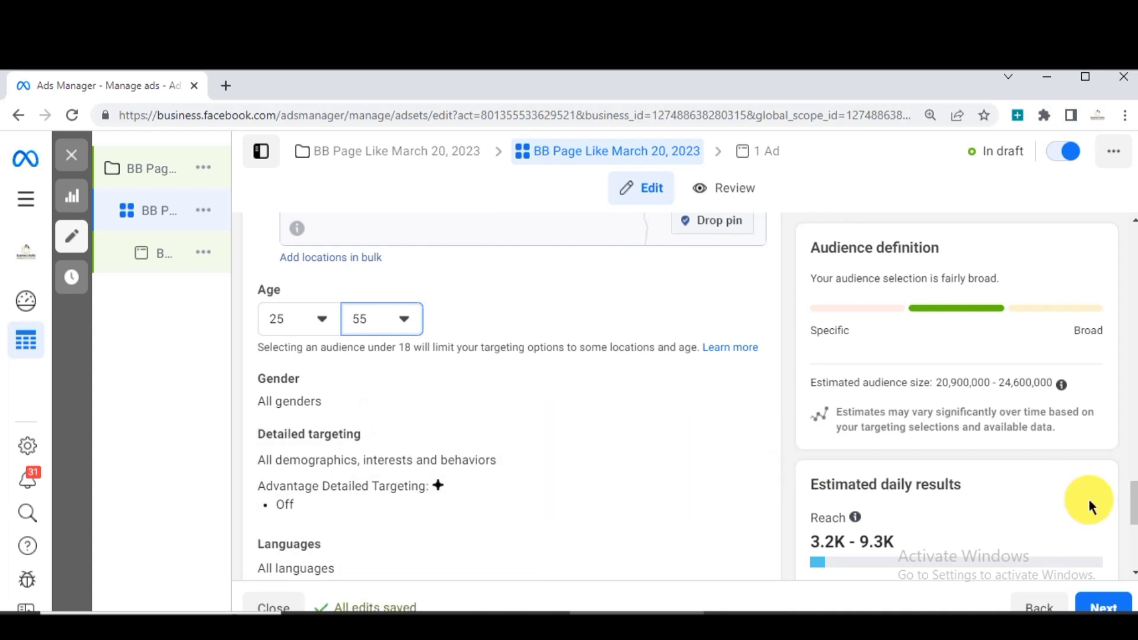
scroll(487, 328, "down", 2)
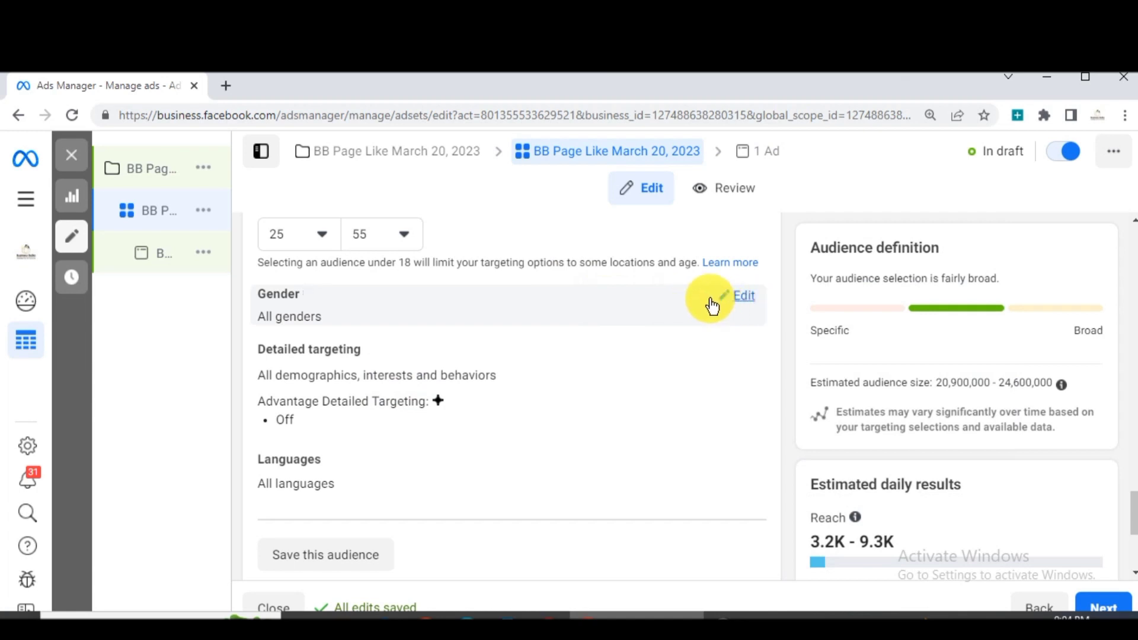
Keep the ad set's gender targeting on All, then scroll down toward Detailed targeting
left_click(753, 298)
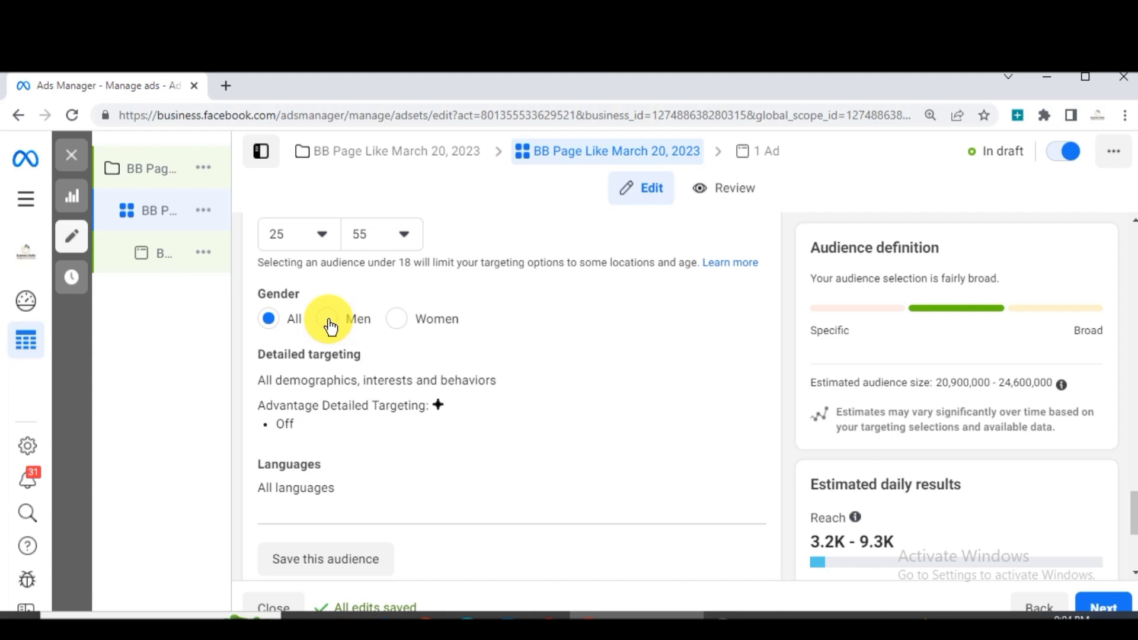
left_click(280, 326)
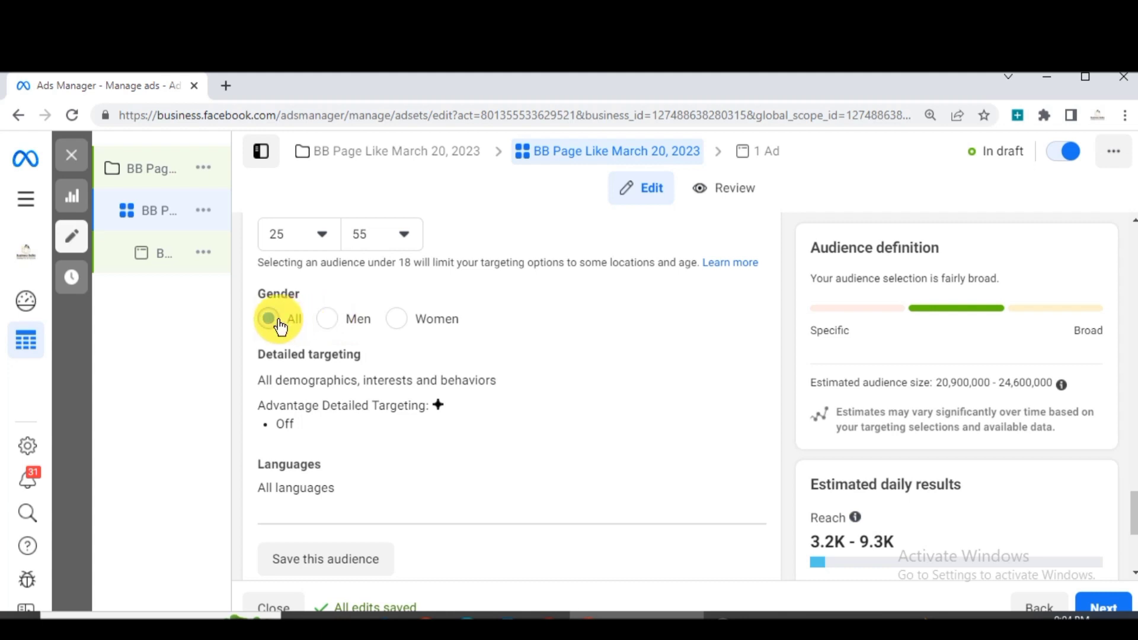
mouse_move(513, 379)
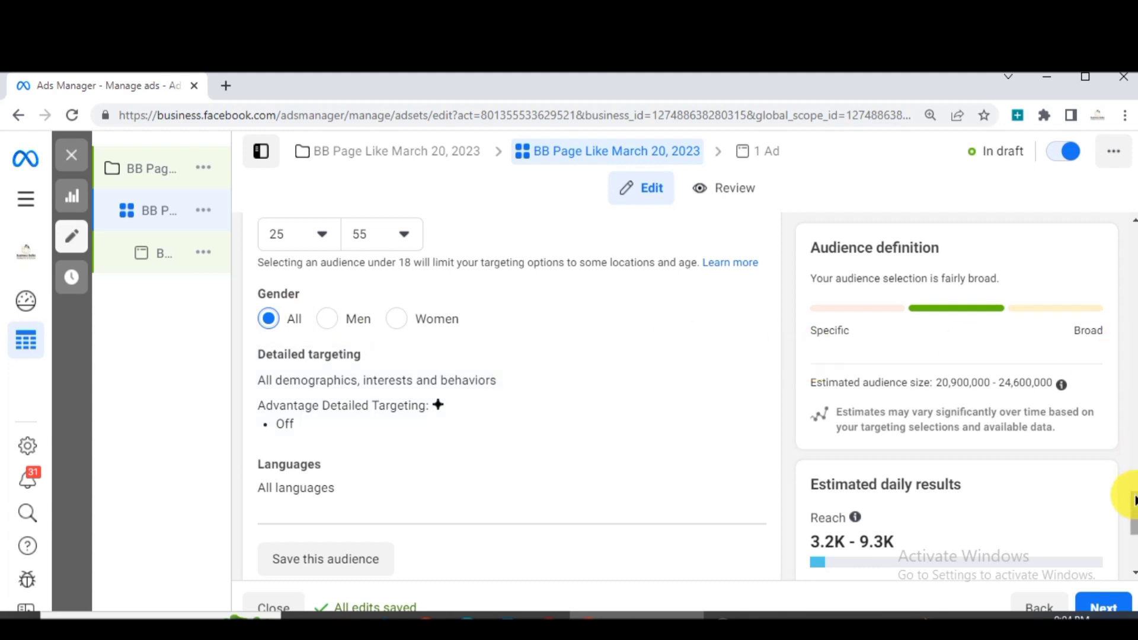
left_click_drag(1135, 500, 1134, 511)
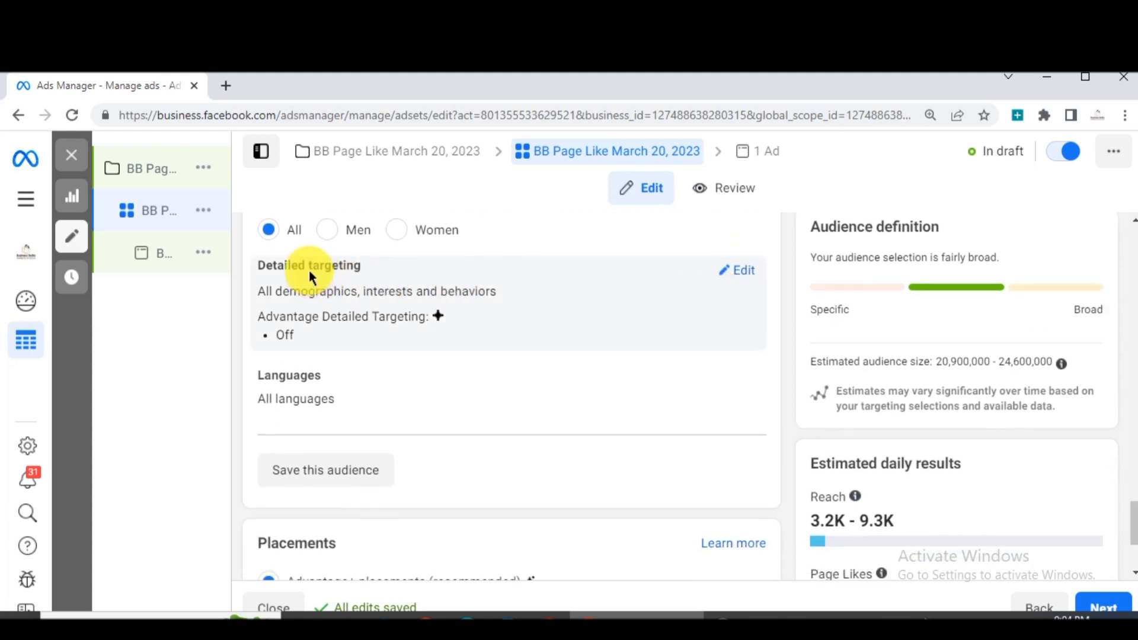
Search 'business' and add the Business (business & finance) interest to detailed targeting
left_click(746, 270)
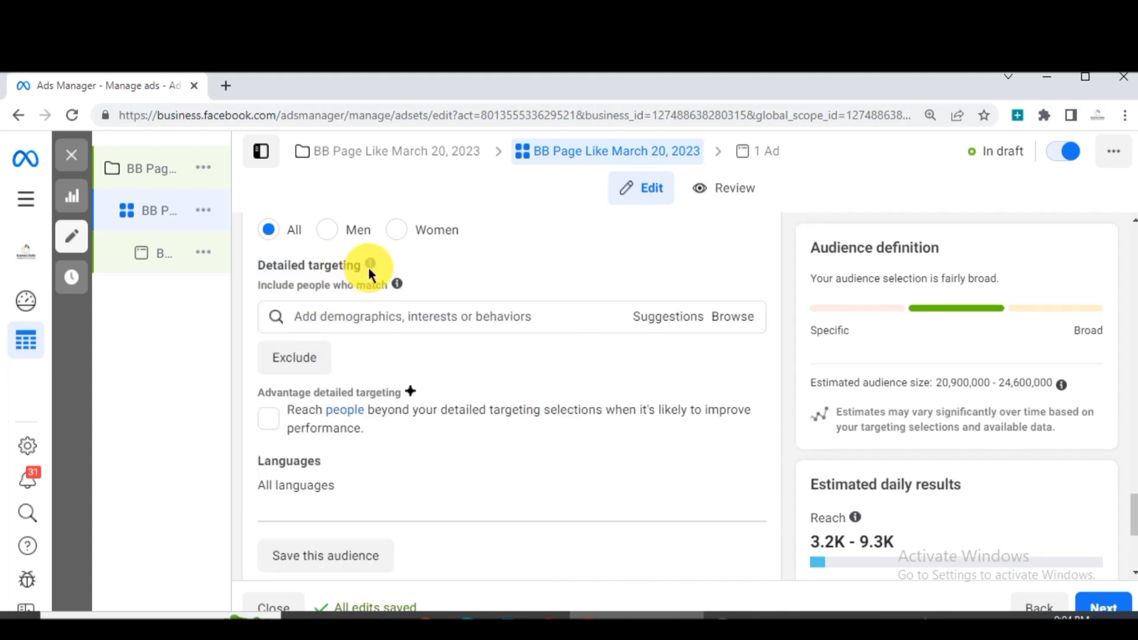
left_click(319, 317)
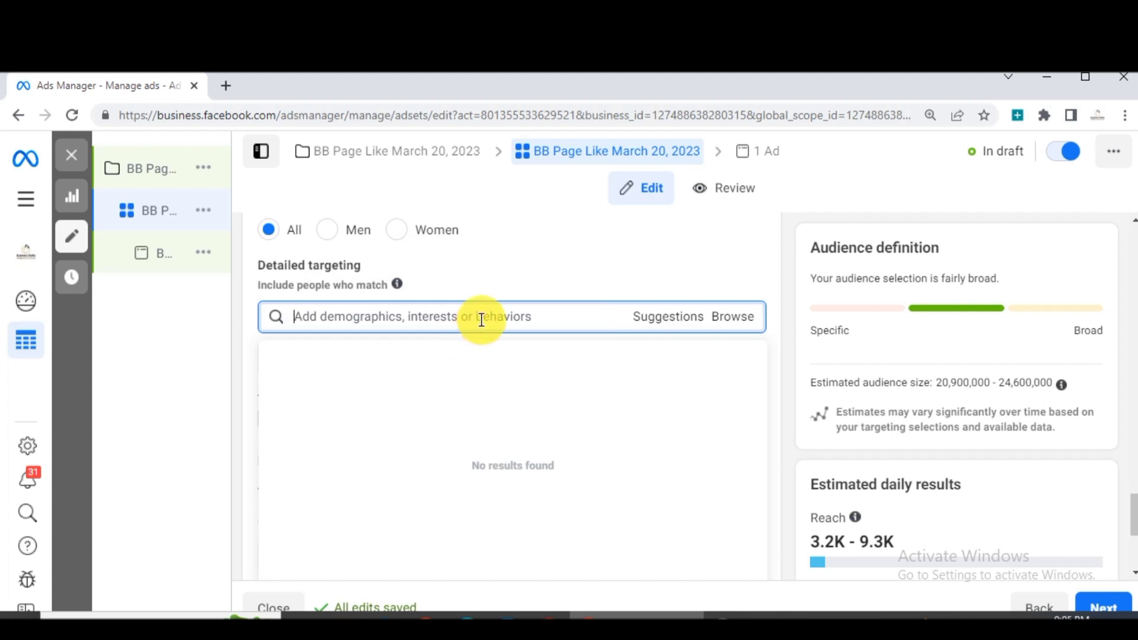
type("business")
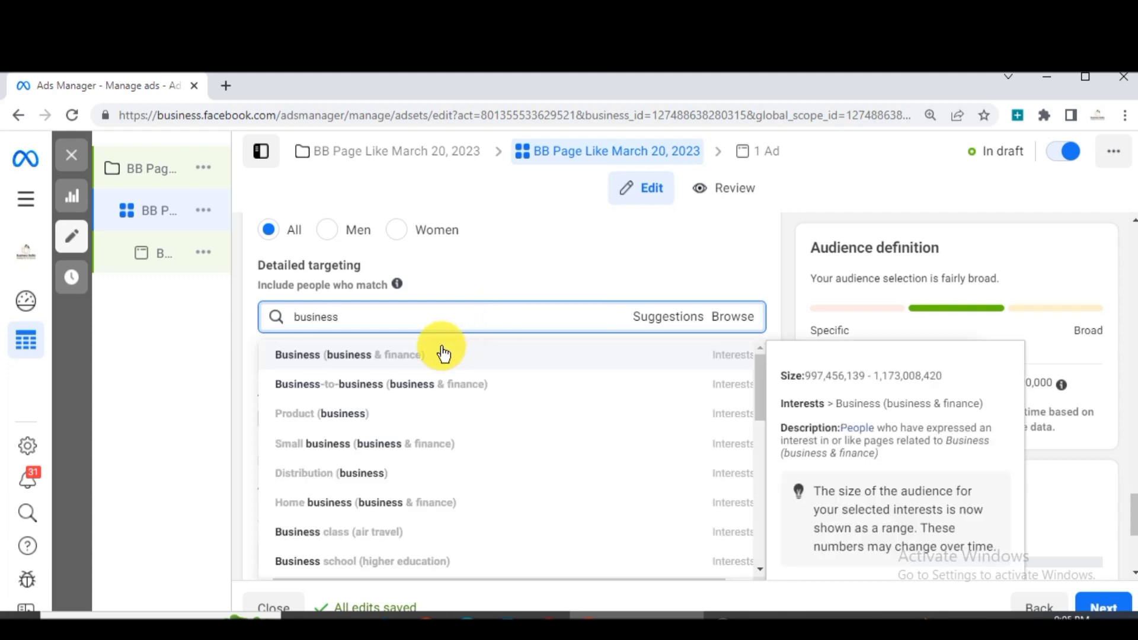
left_click(389, 356)
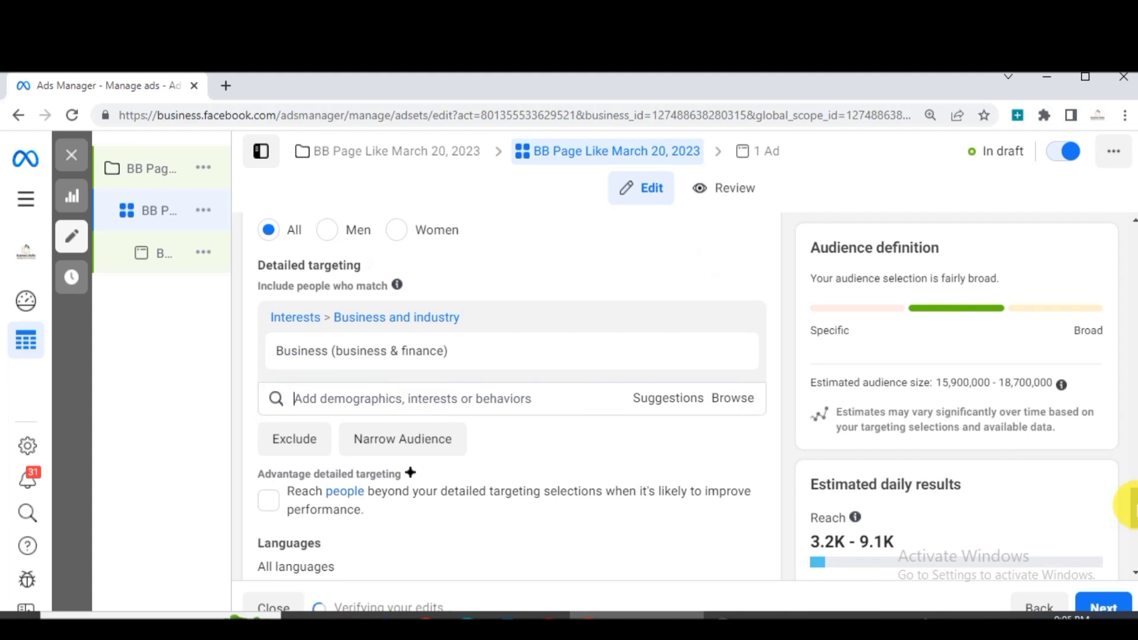
left_click_drag(1136, 509, 1134, 517)
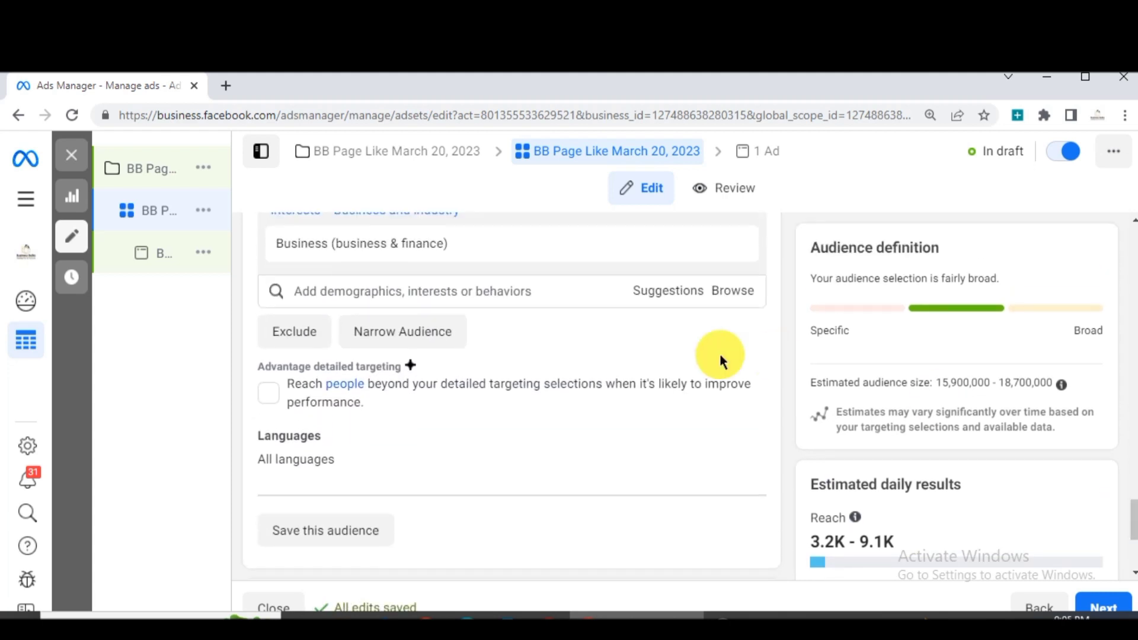
Search 'business' again and add the Product (business) interest to the audience
left_click(525, 286)
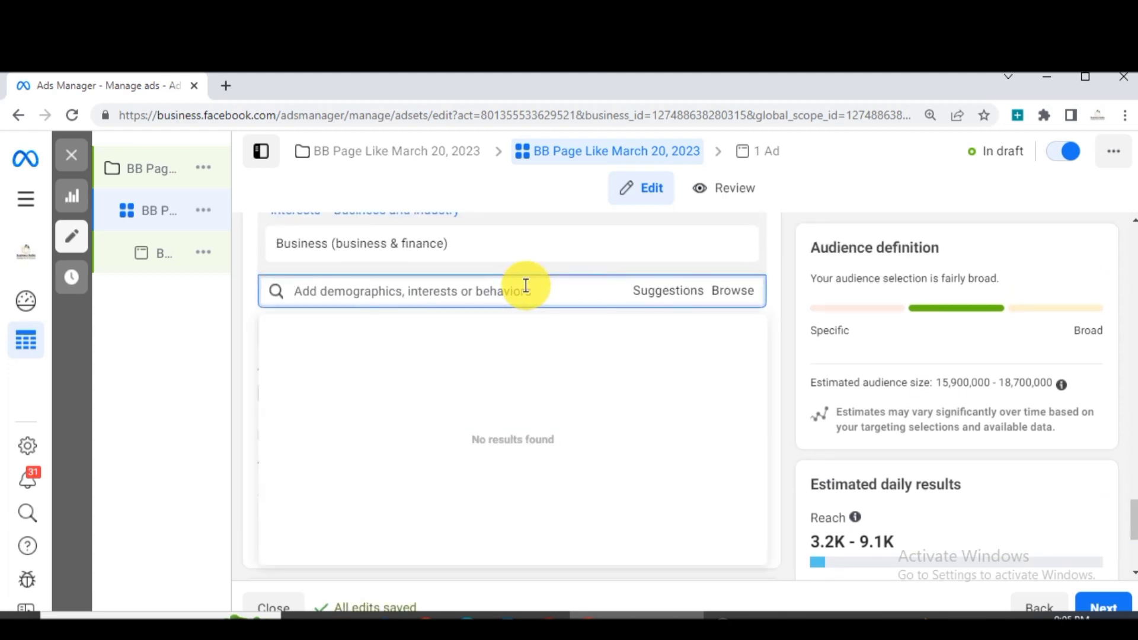
type("business")
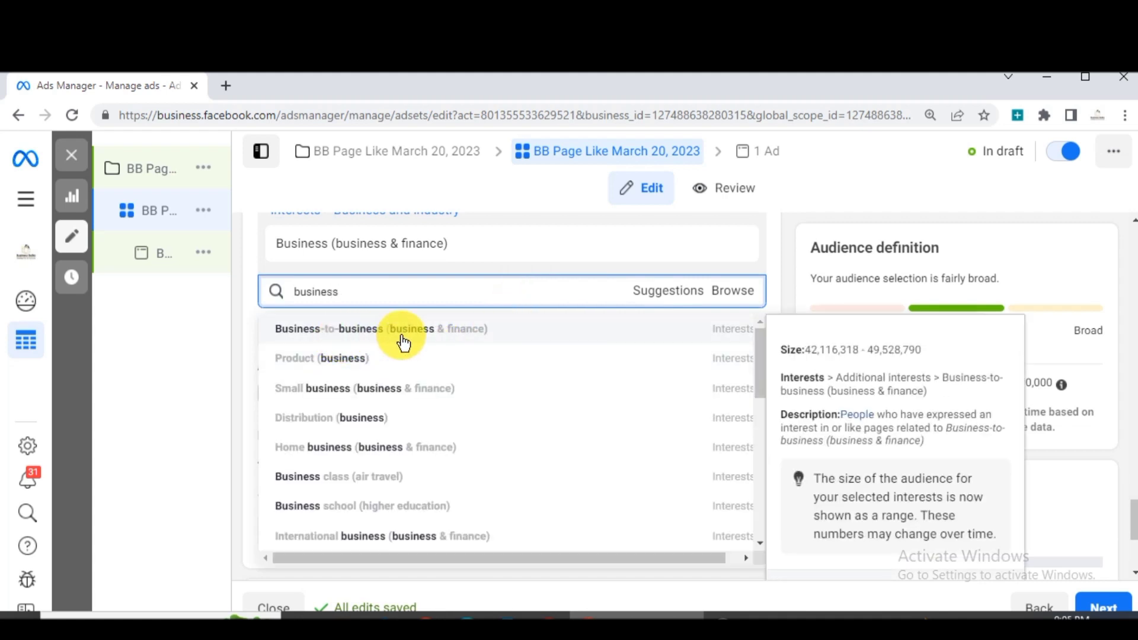
left_click(334, 360)
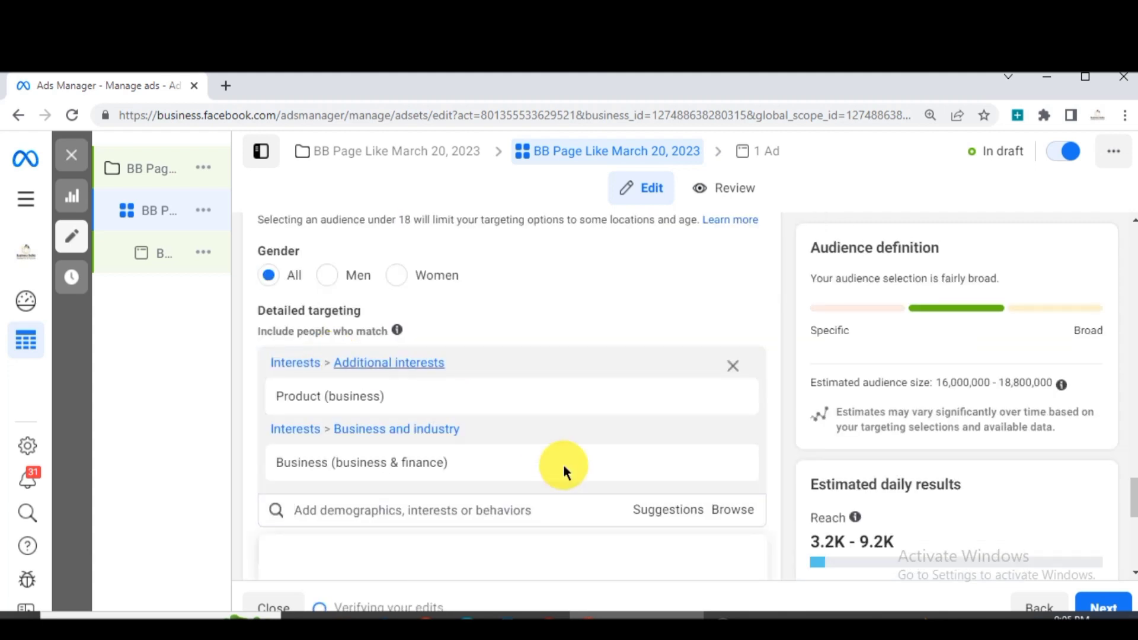
left_click_drag(1135, 485, 1133, 504)
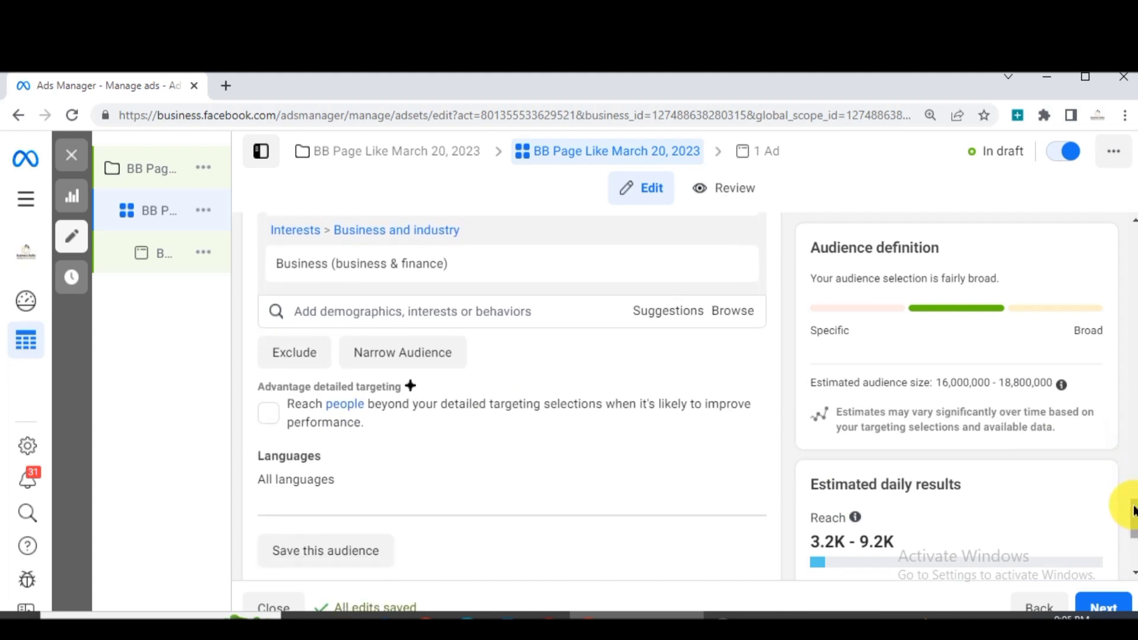
left_click(469, 311)
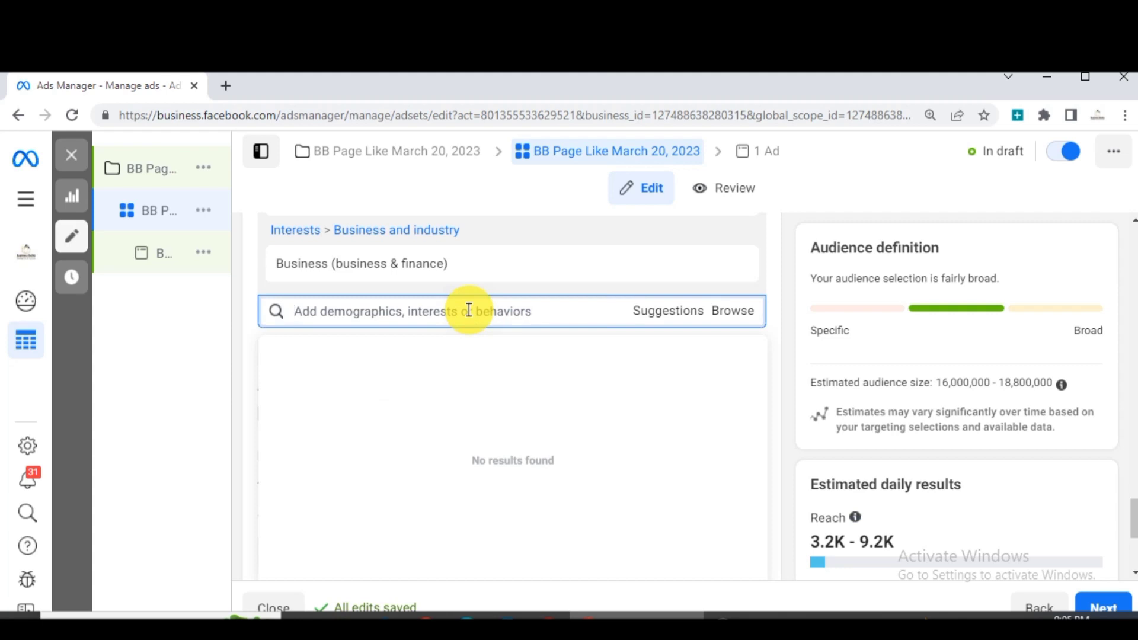
Add the Lawyer (law & legal services) interest, raising the audience to 16.1M–18.9M
type("la")
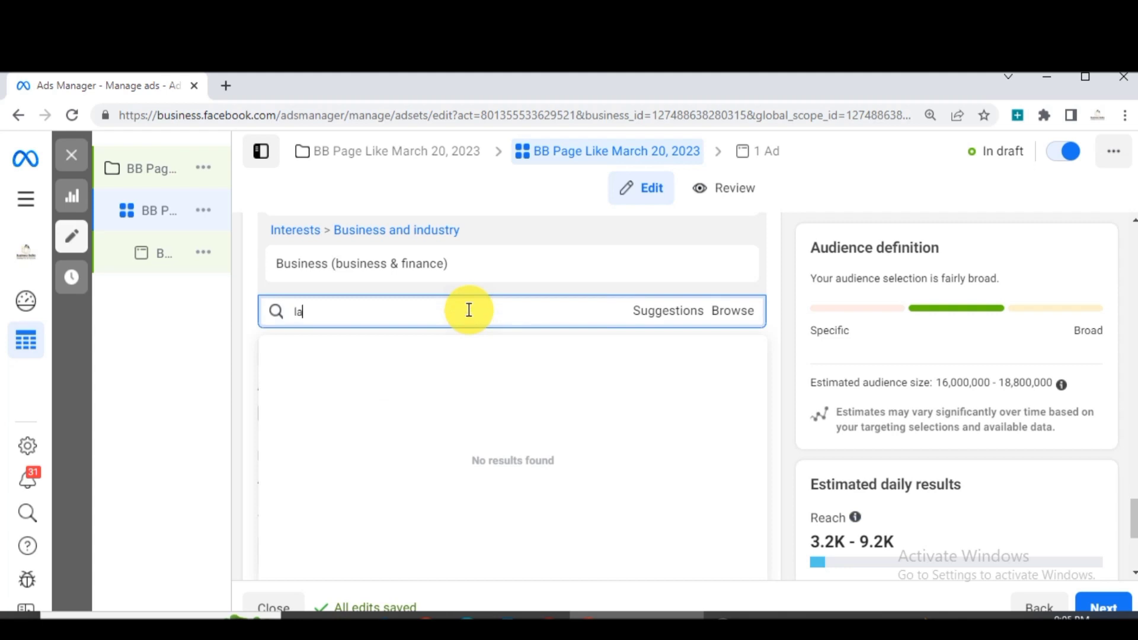
type("wyer")
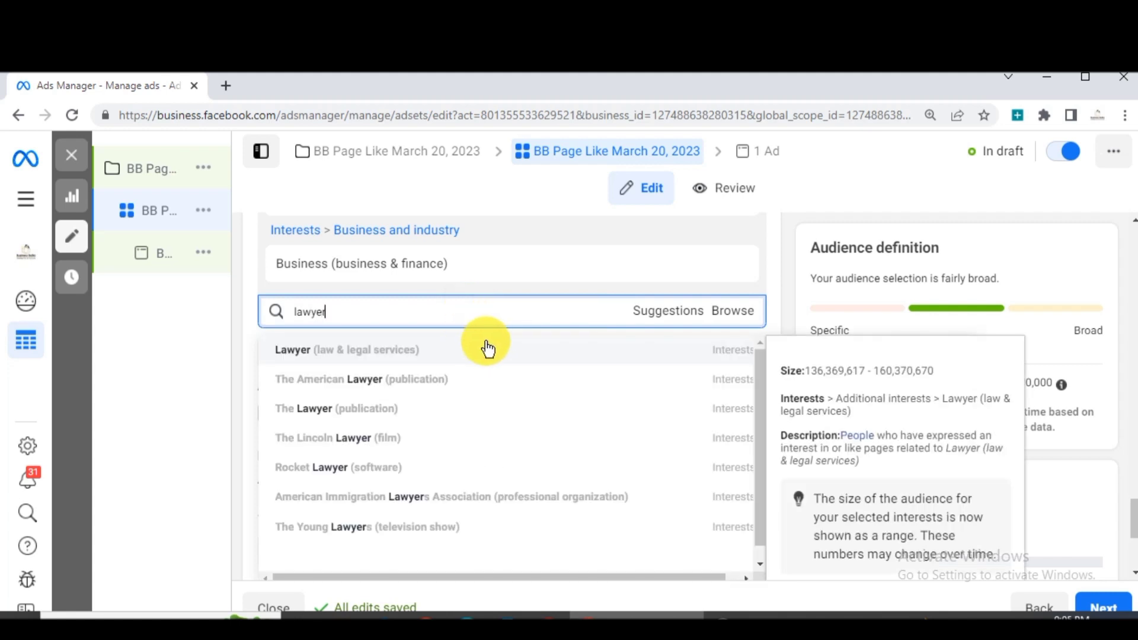
left_click(697, 356)
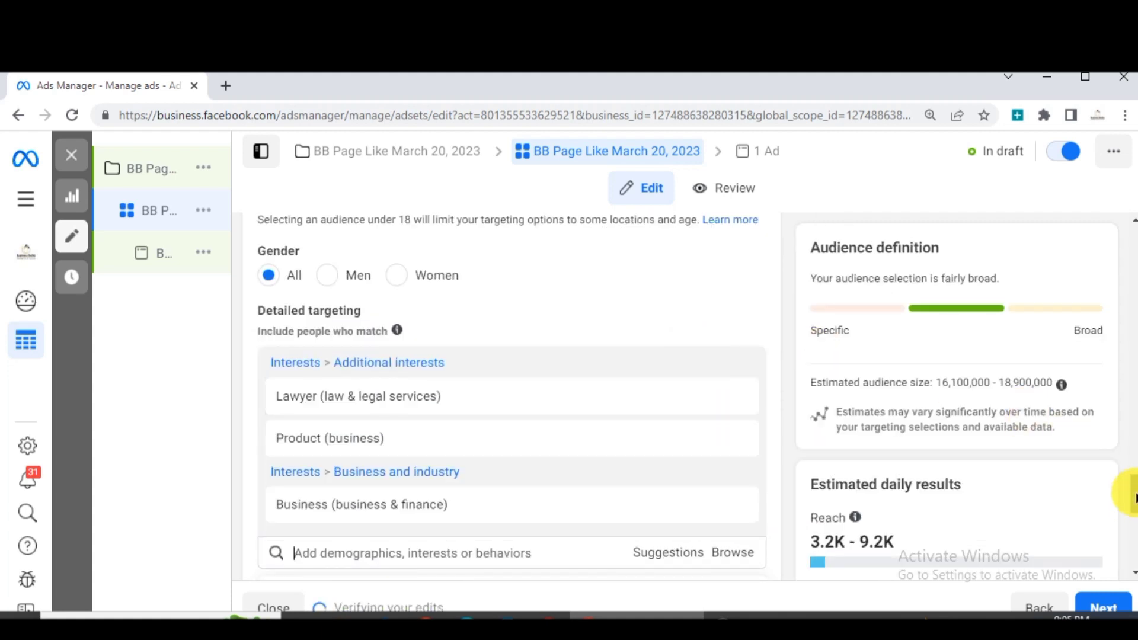
left_click_drag(1127, 490, 1133, 518)
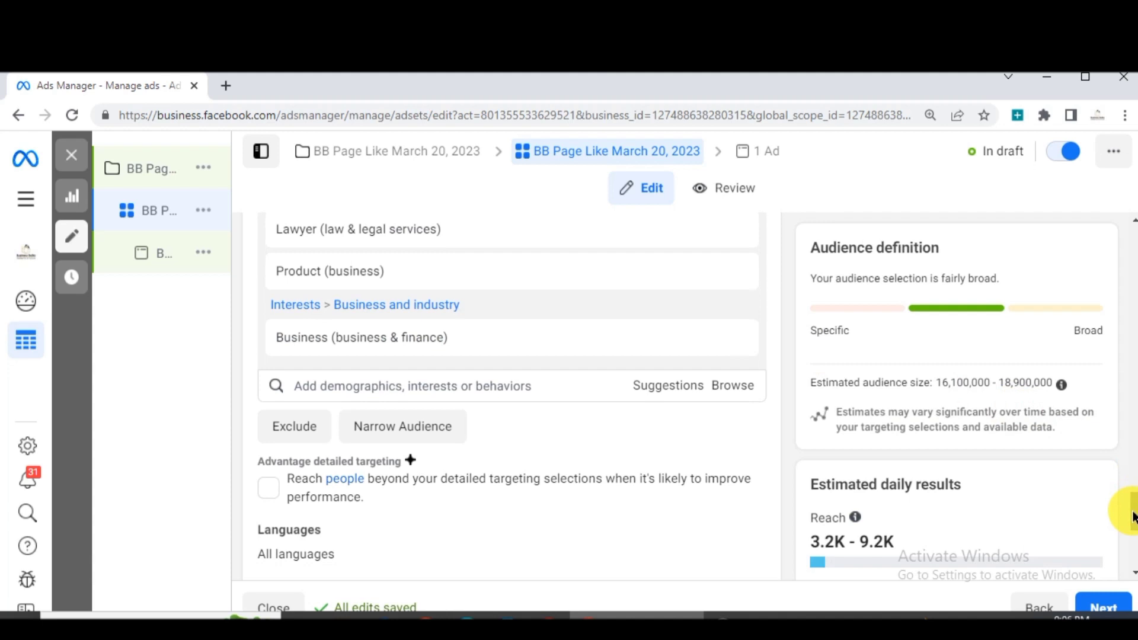
left_click(480, 387)
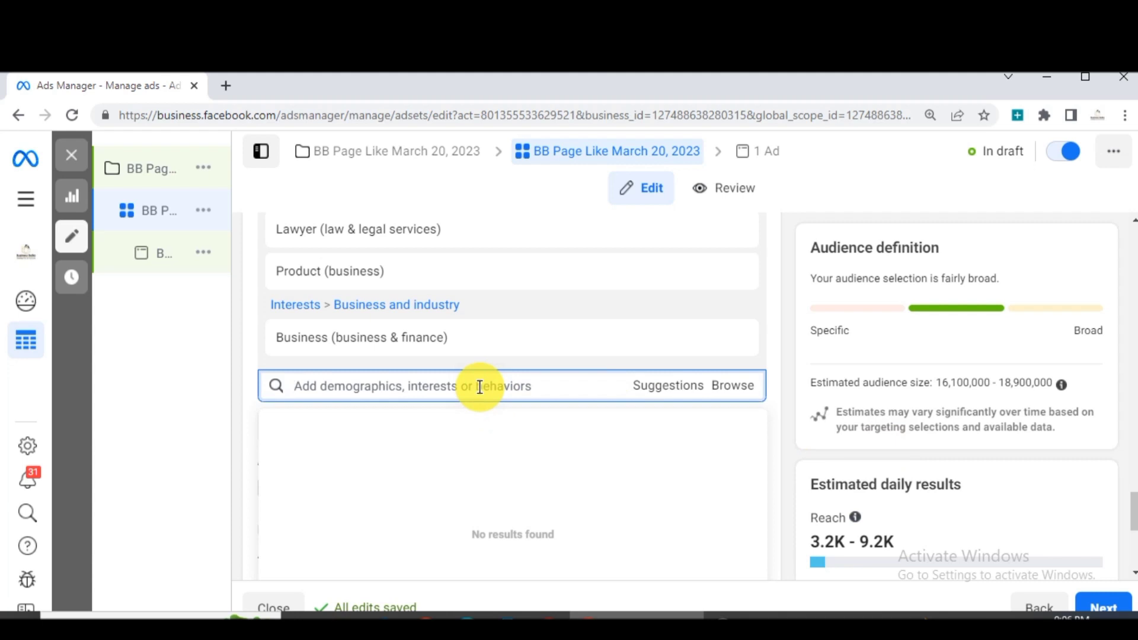
Search 'business owner' and add the Small business owners behavior to detailed targeting
type("new")
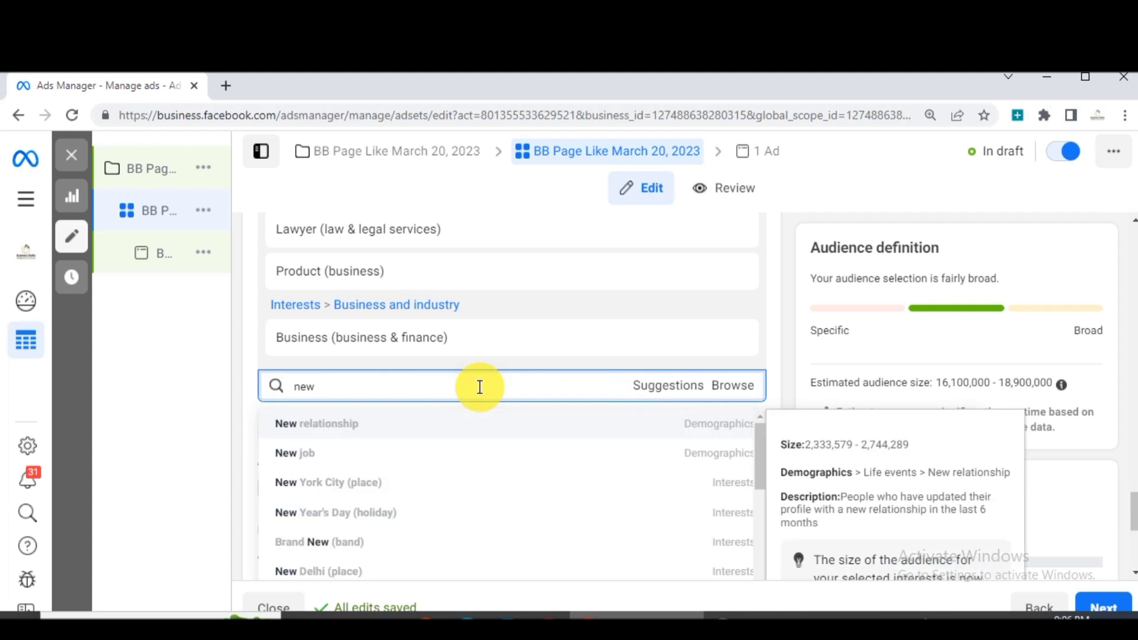
type(" business")
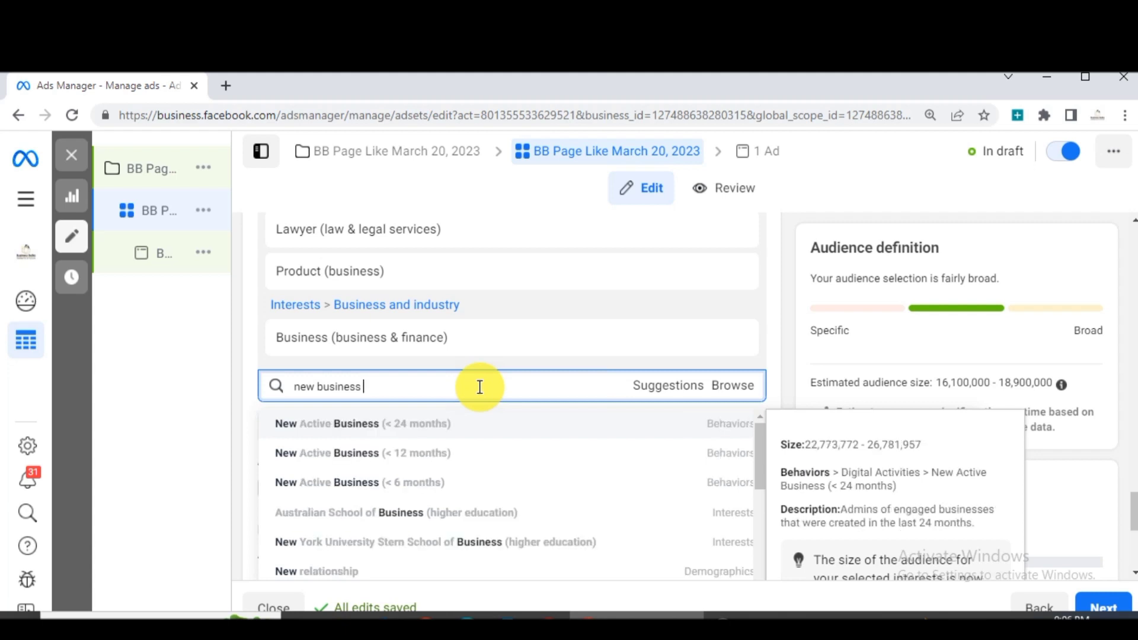
type(" owner")
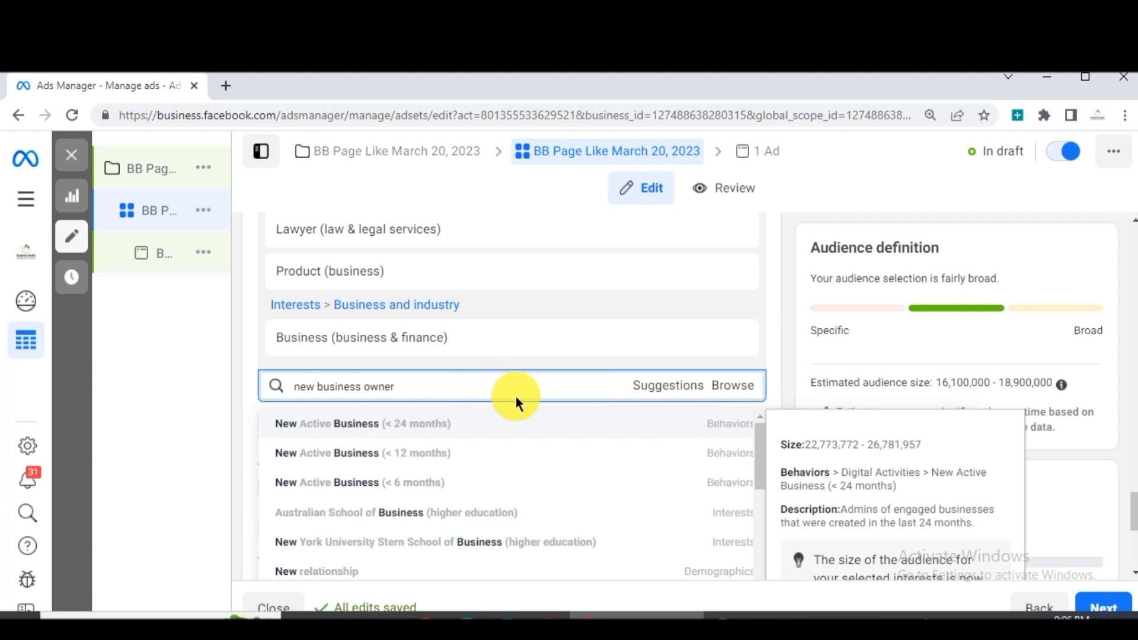
triple_click(321, 388)
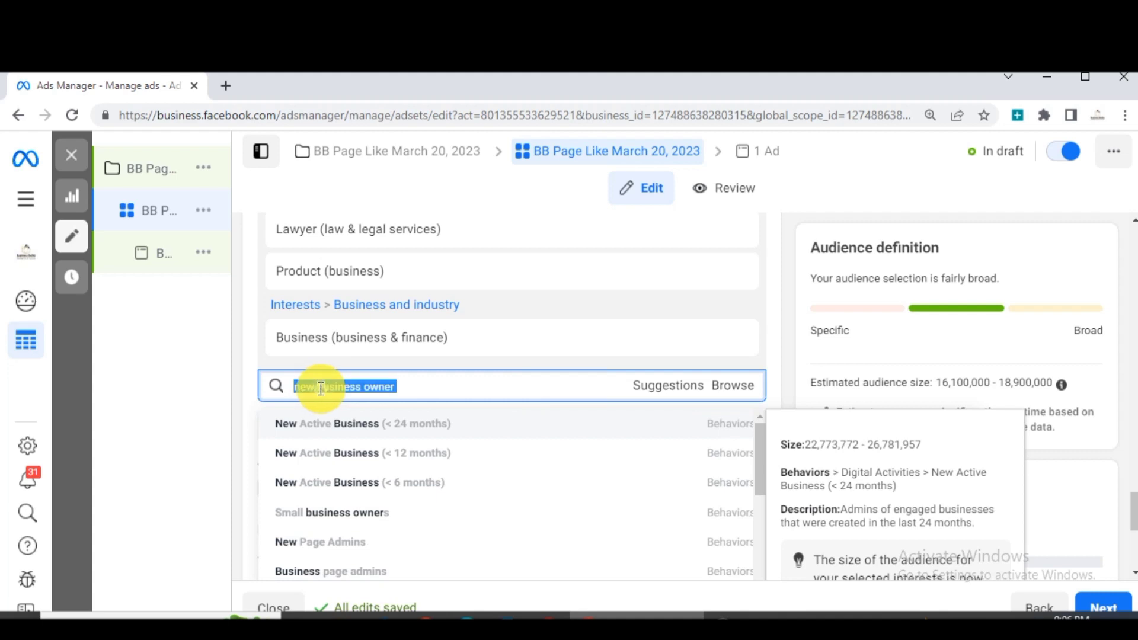
left_click(318, 388)
key("BackSpace")
key("BackSpace")
key("BackSpace")
key("BackSpace")
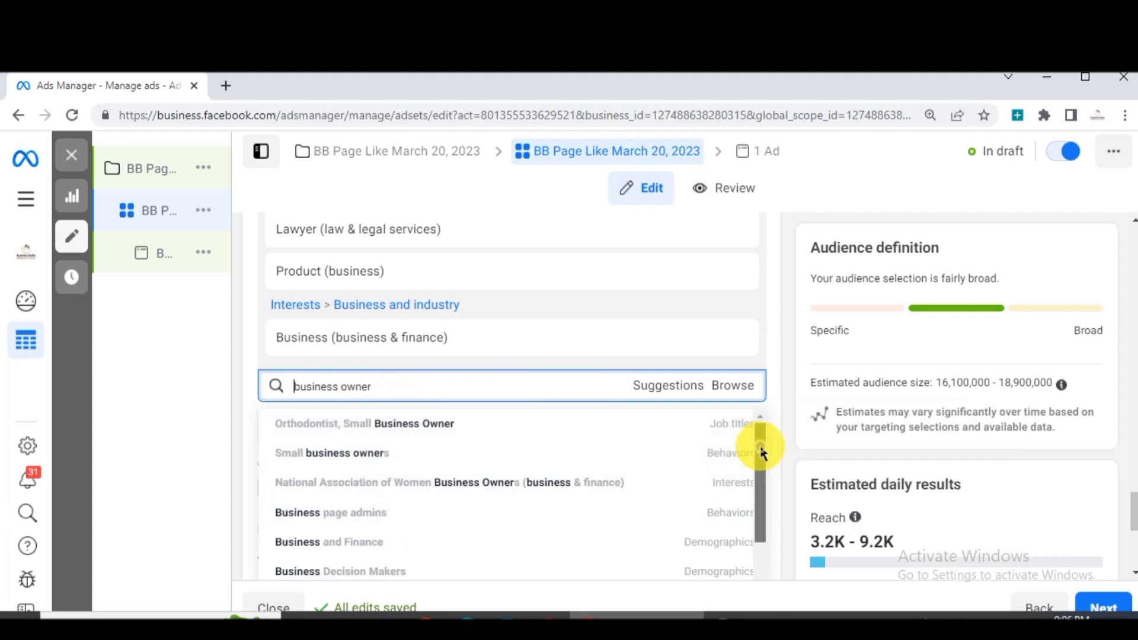
left_click(382, 454)
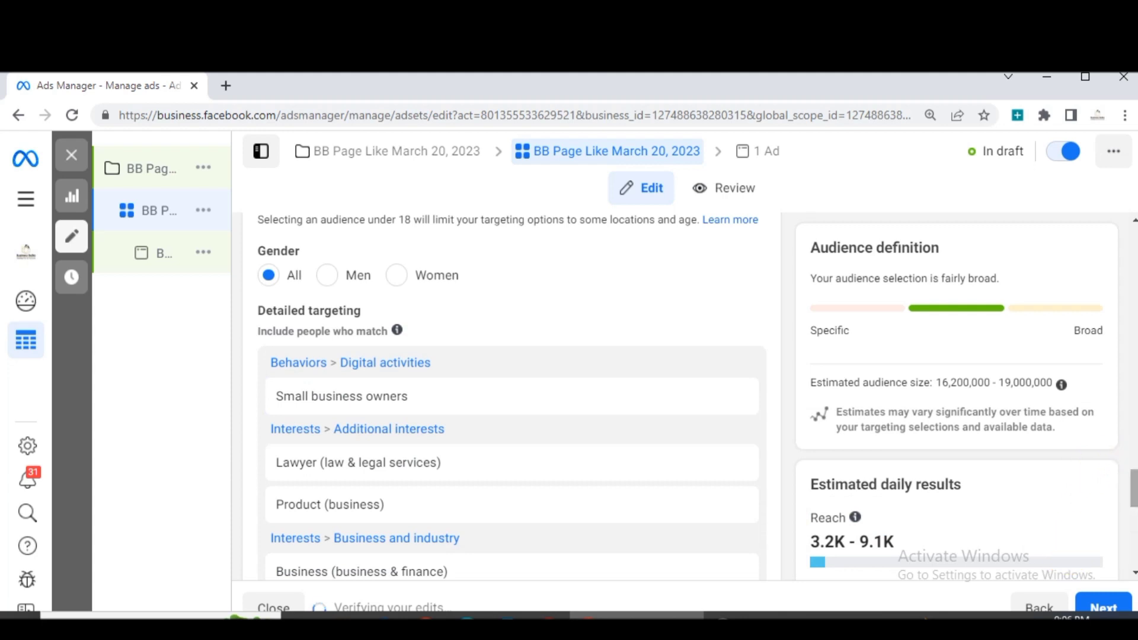
scroll(1134, 493, "down", 2)
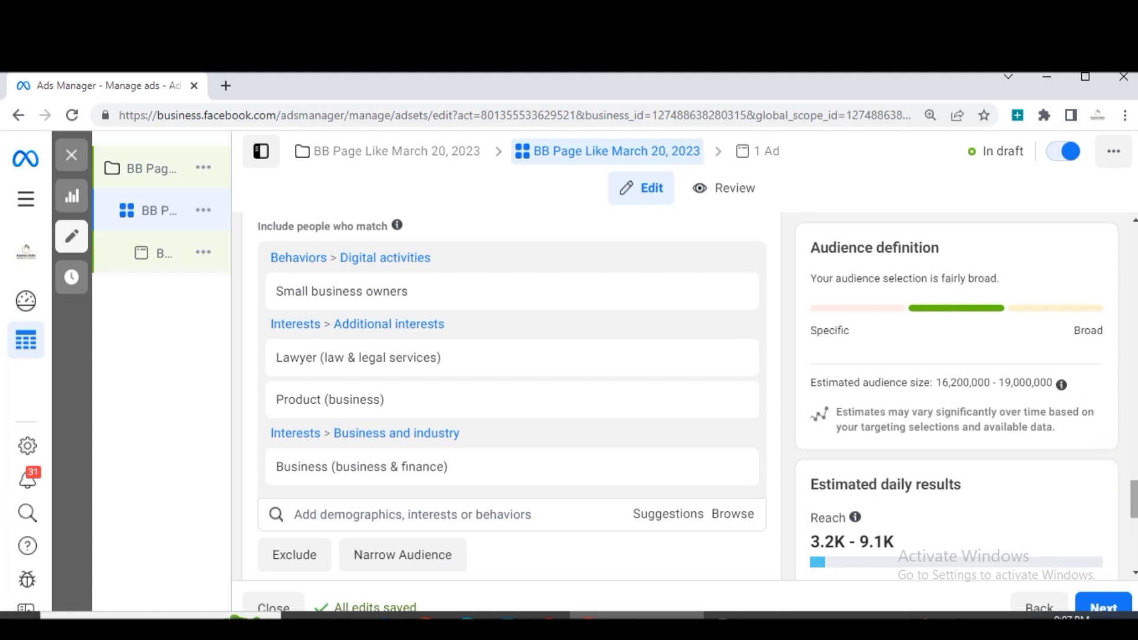
scroll(1126, 490, "down", 2)
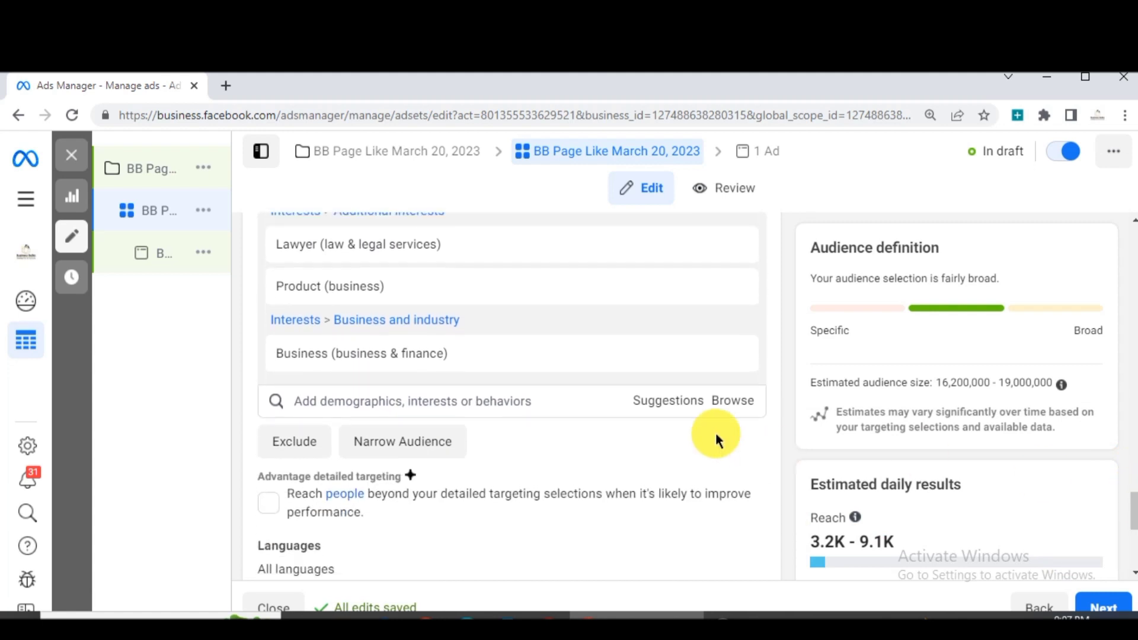
left_click(733, 403)
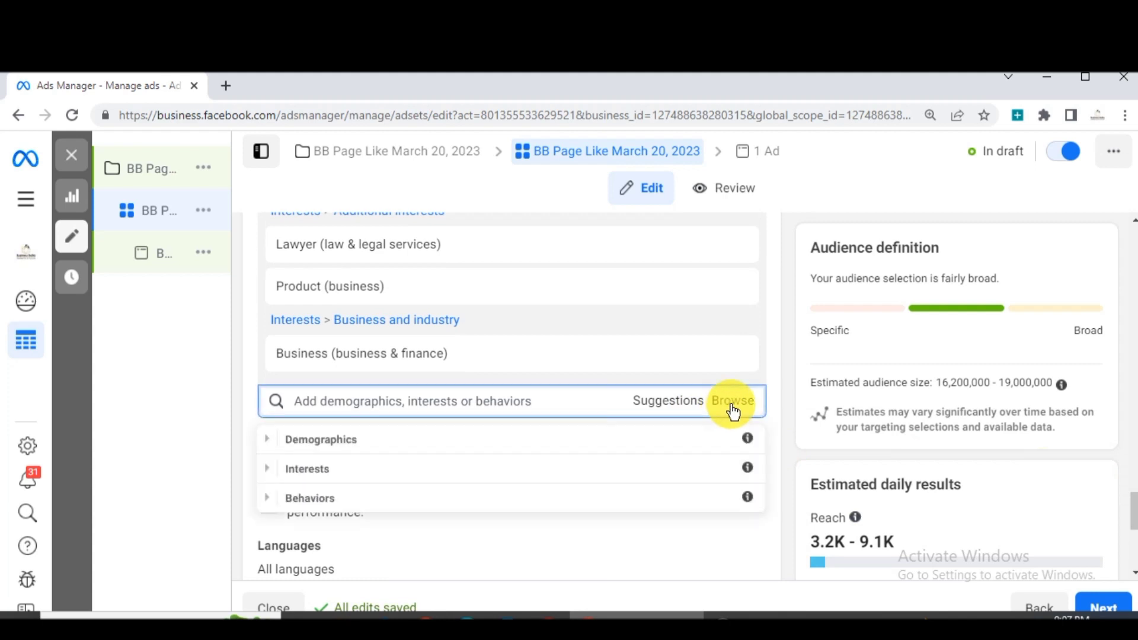
left_click(610, 447)
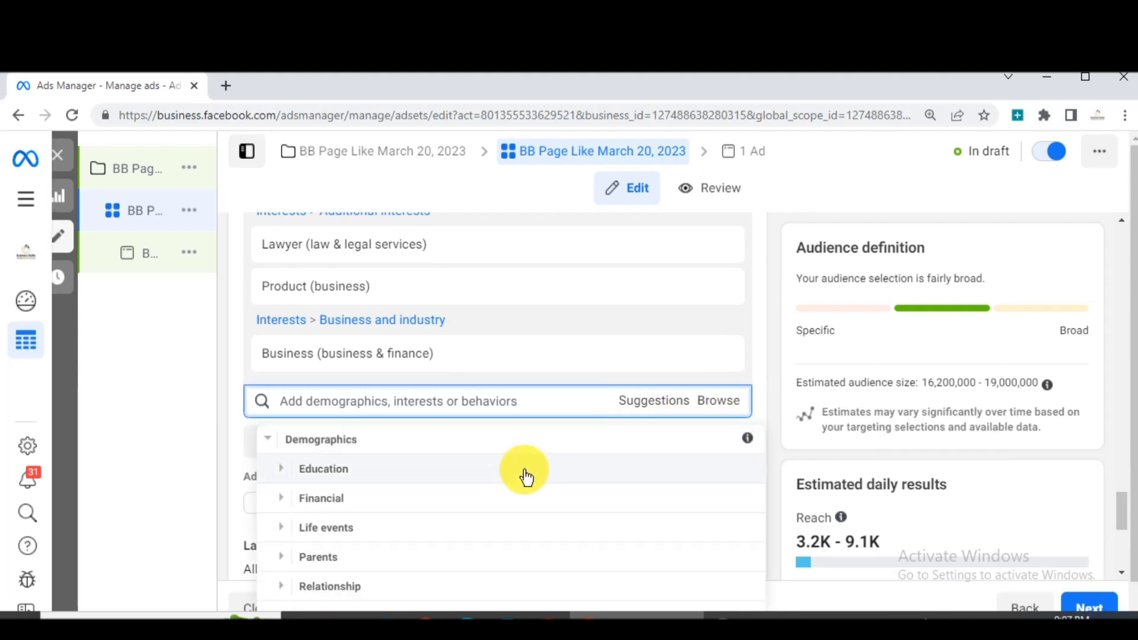
left_click(322, 558)
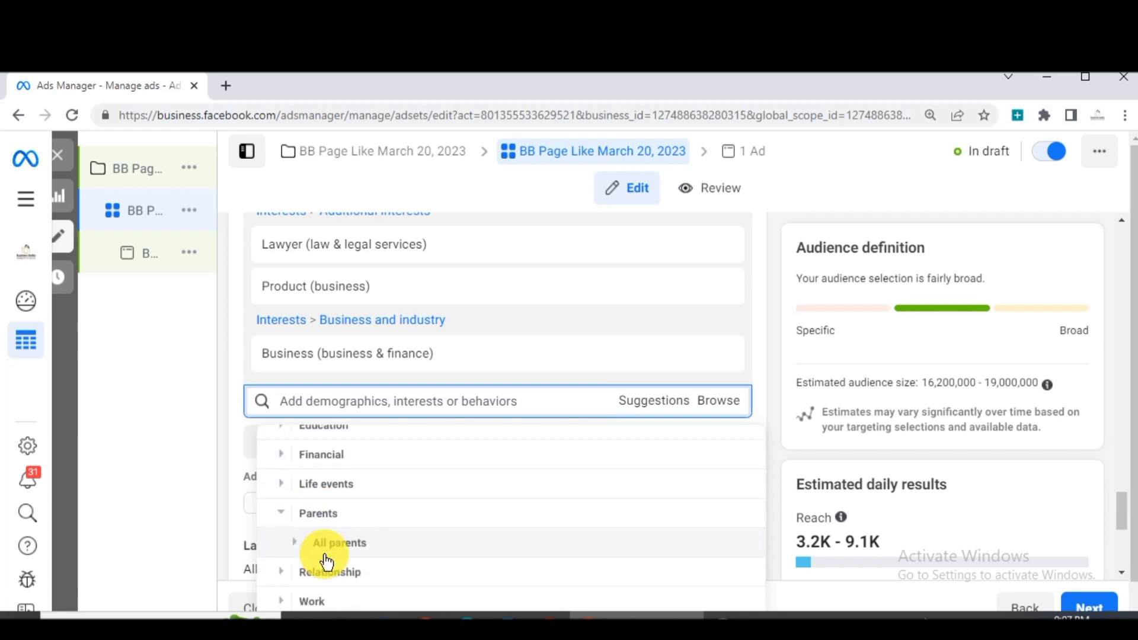
left_click(386, 550)
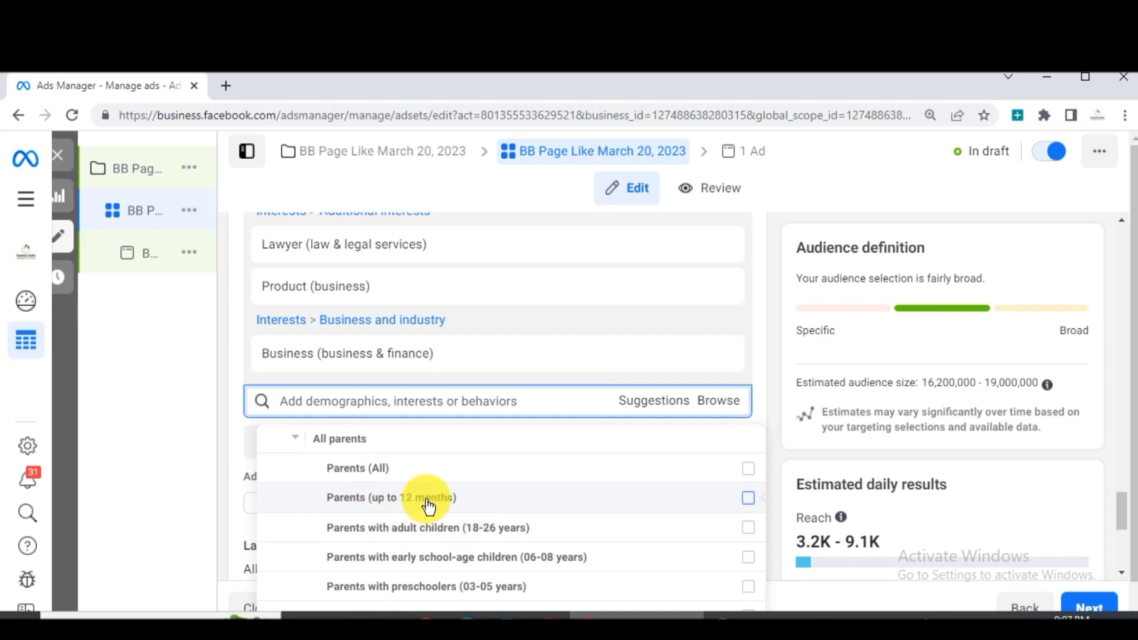
mouse_move(437, 505)
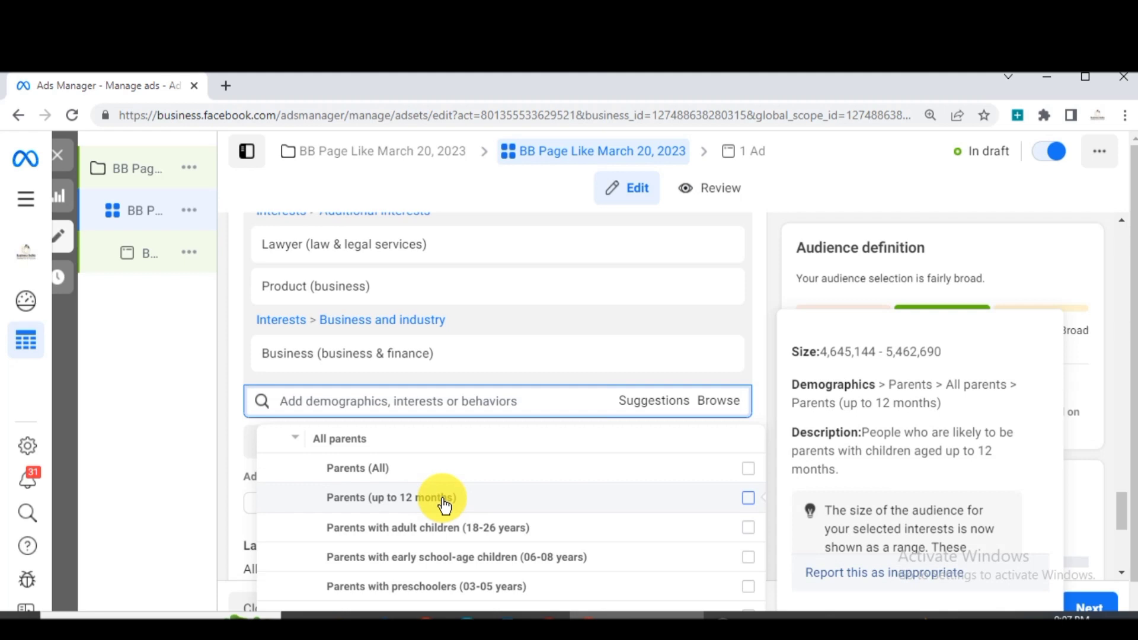
mouse_move(513, 540)
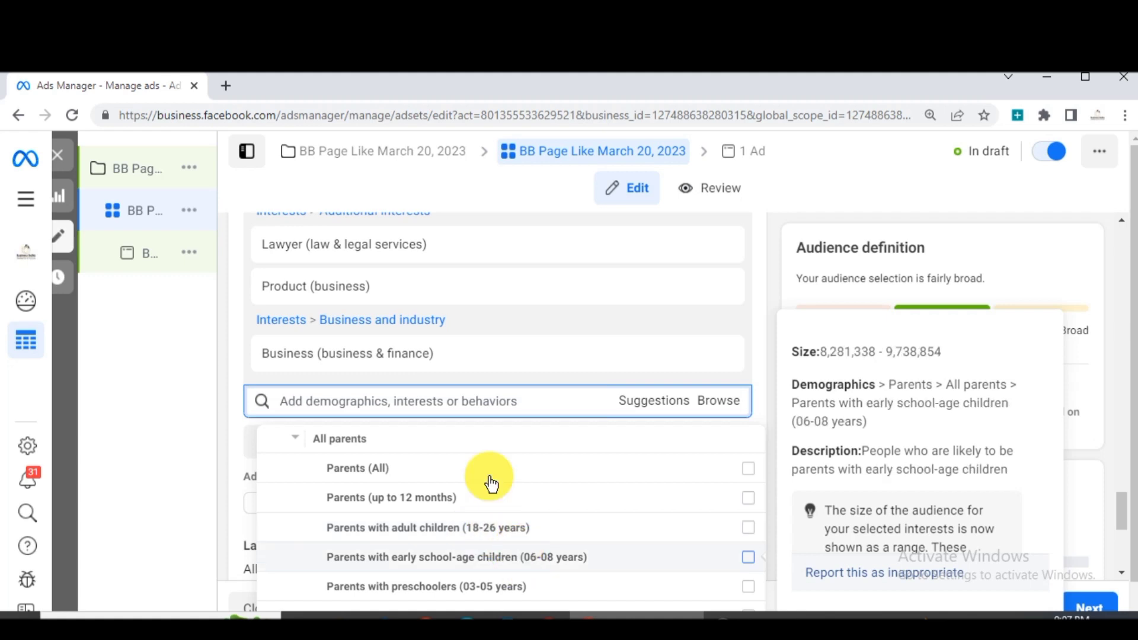
left_click(459, 397)
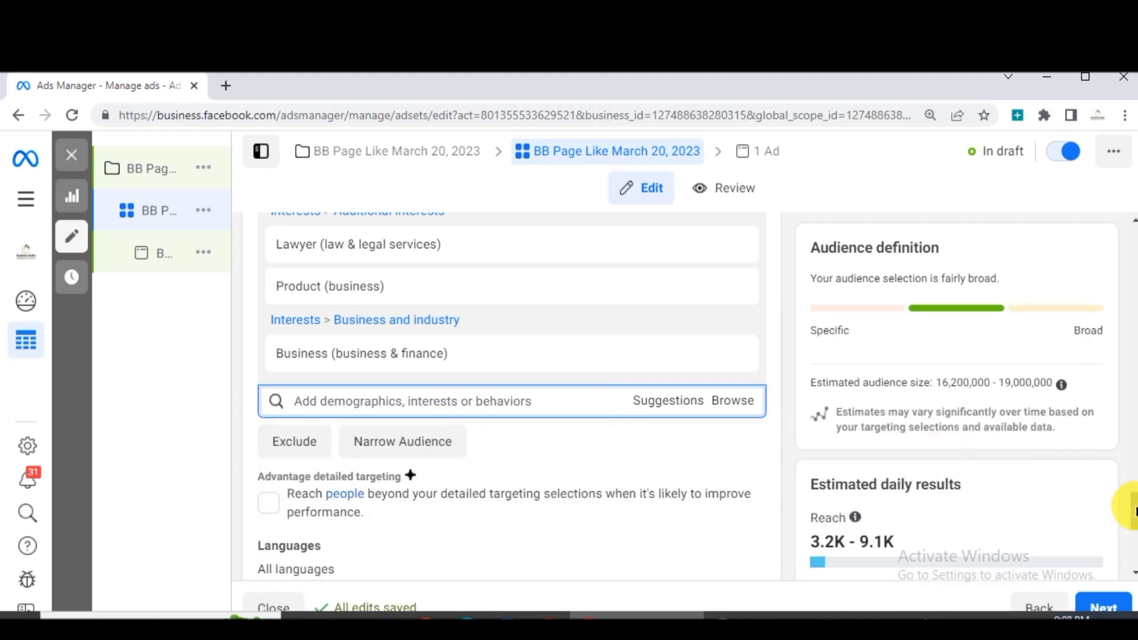
left_click_drag(1134, 511, 1134, 542)
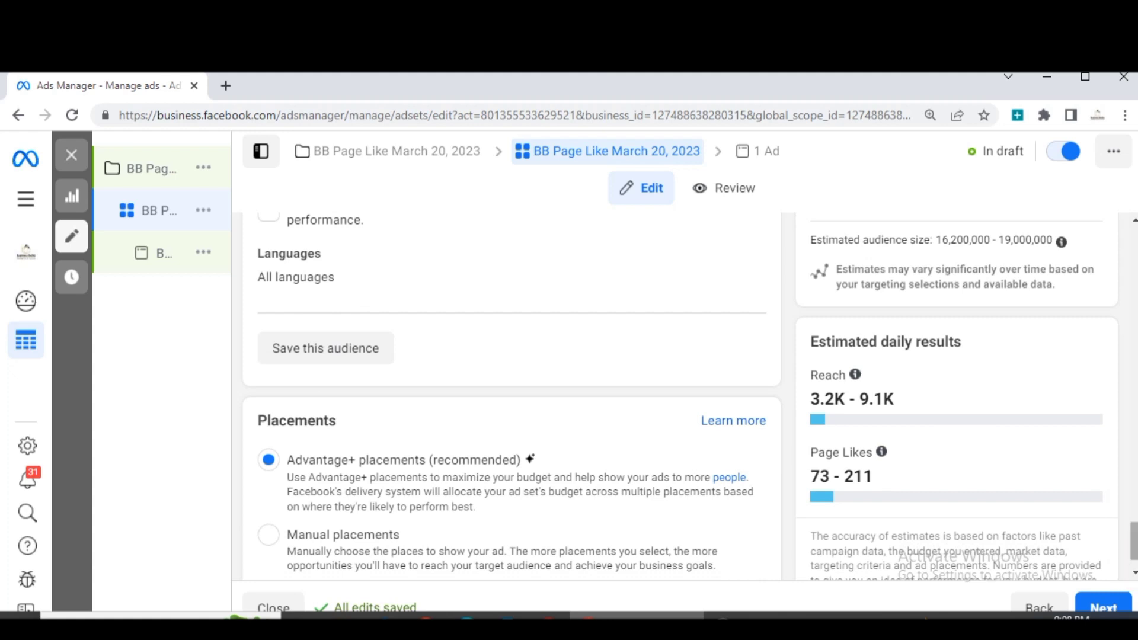
scroll(1134, 550, "down", 1)
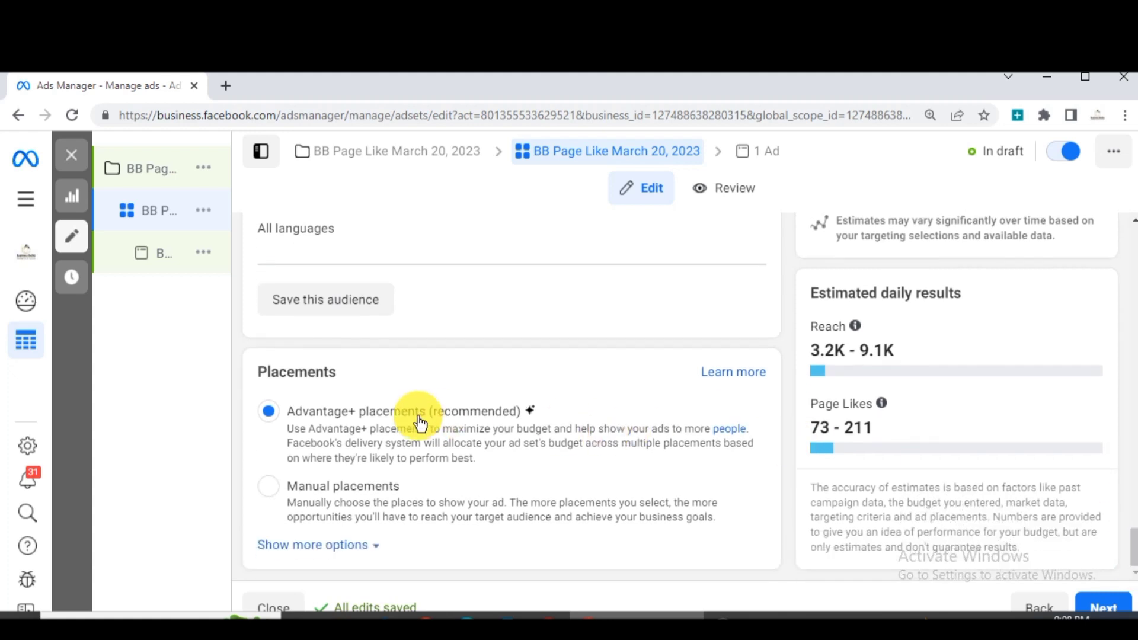
mouse_move(848, 452)
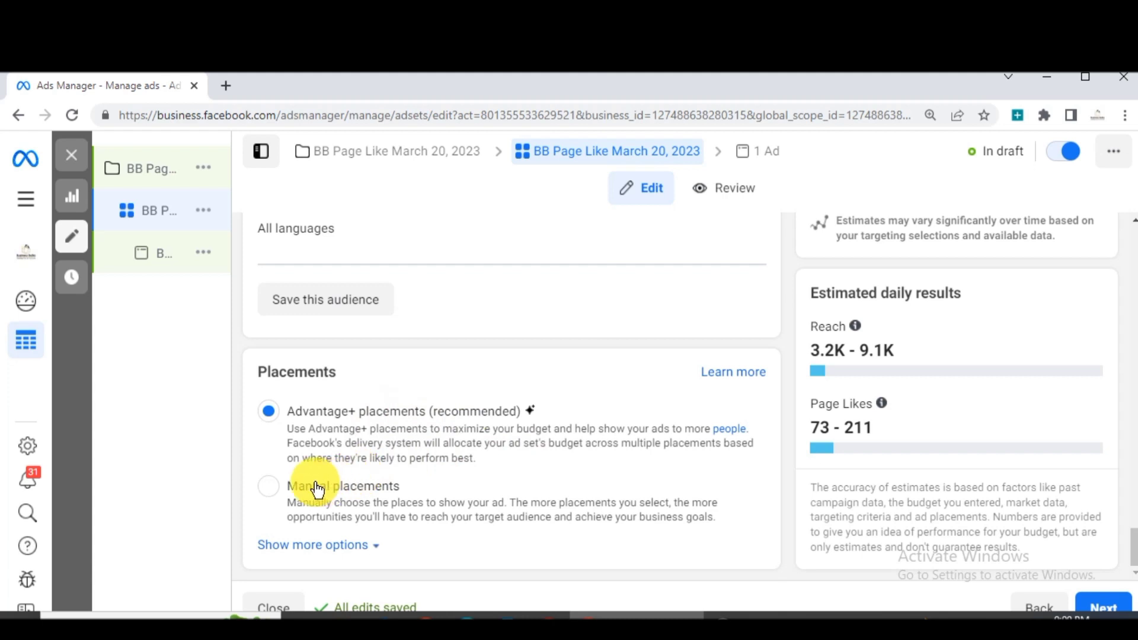
Set the ad set to Advantage+ placements and continue to the ad level
left_click(273, 487)
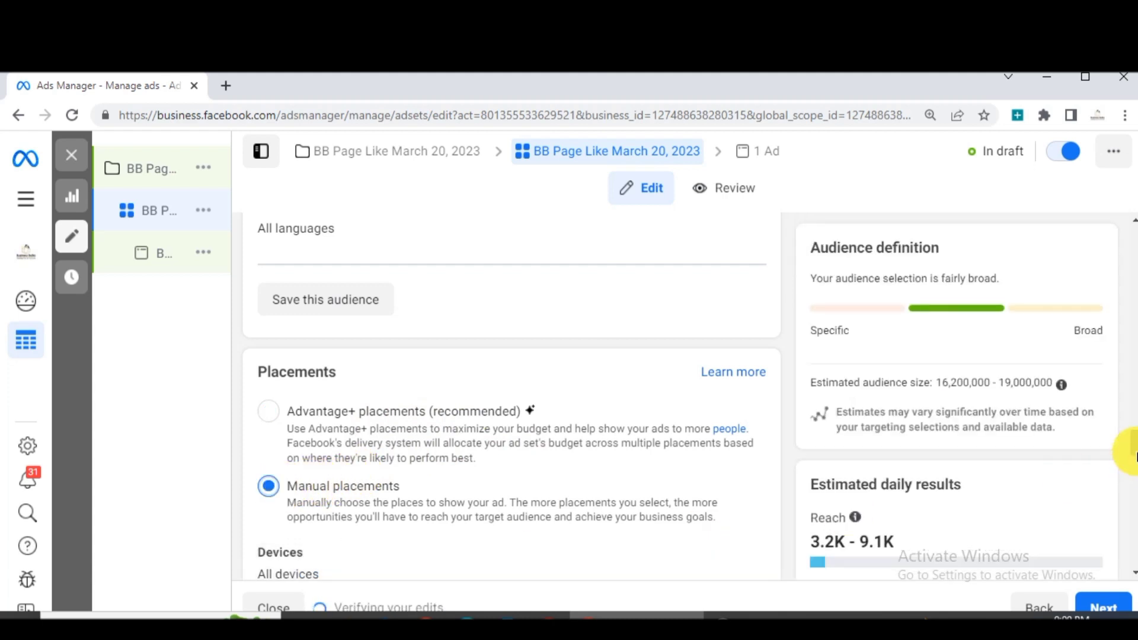
left_click_drag(1132, 443, 1131, 470)
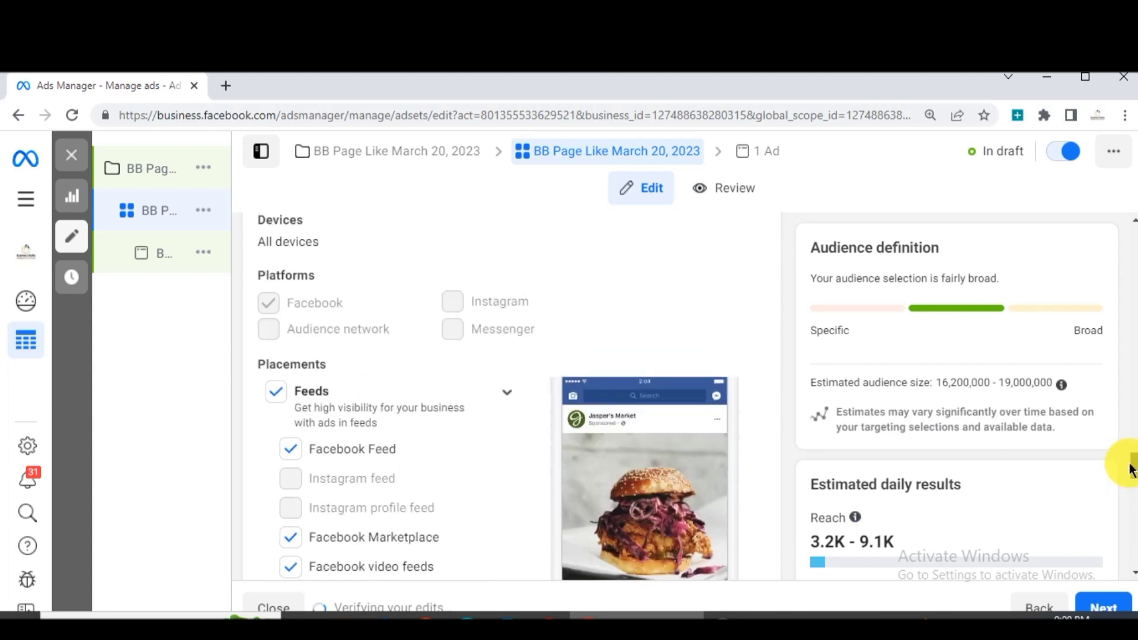
left_click_drag(1131, 470, 787, 374)
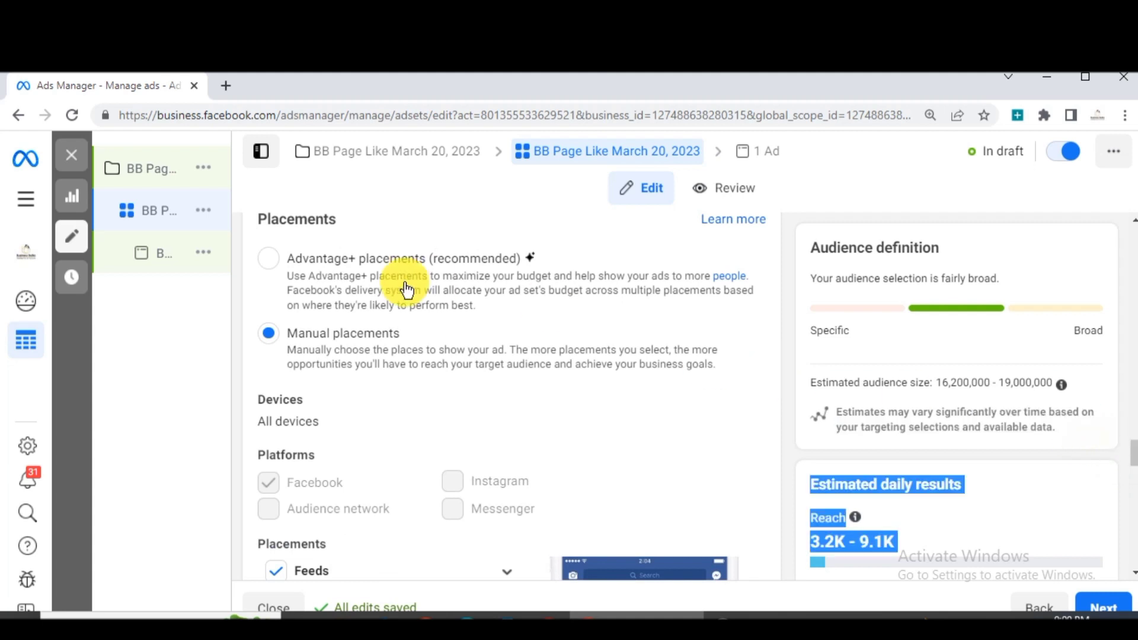
left_click(271, 257)
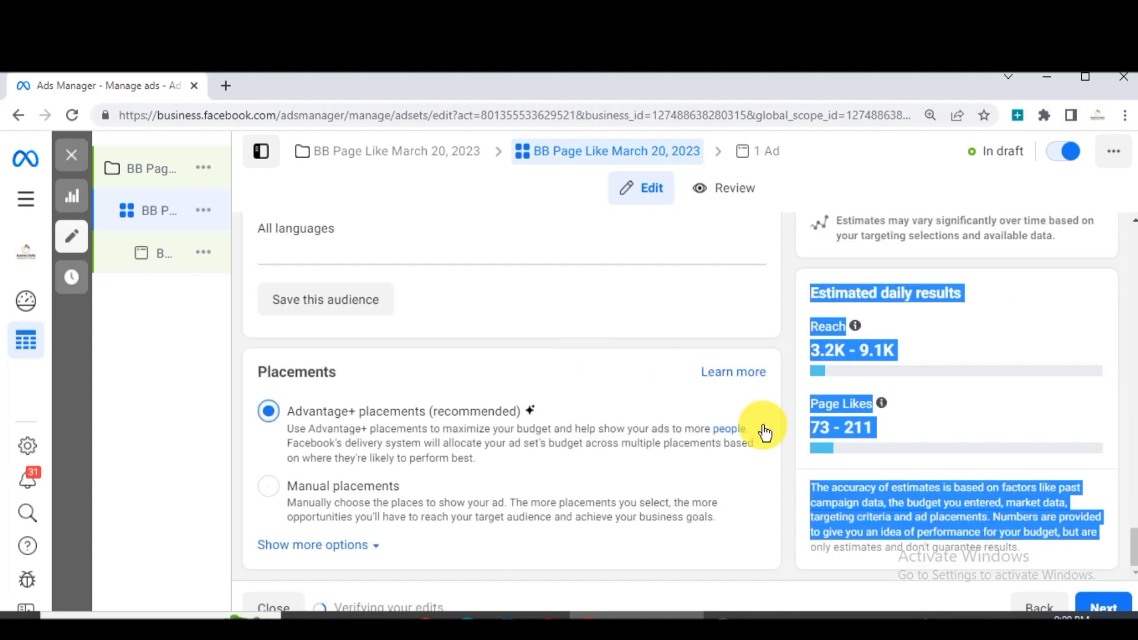
left_click(655, 379)
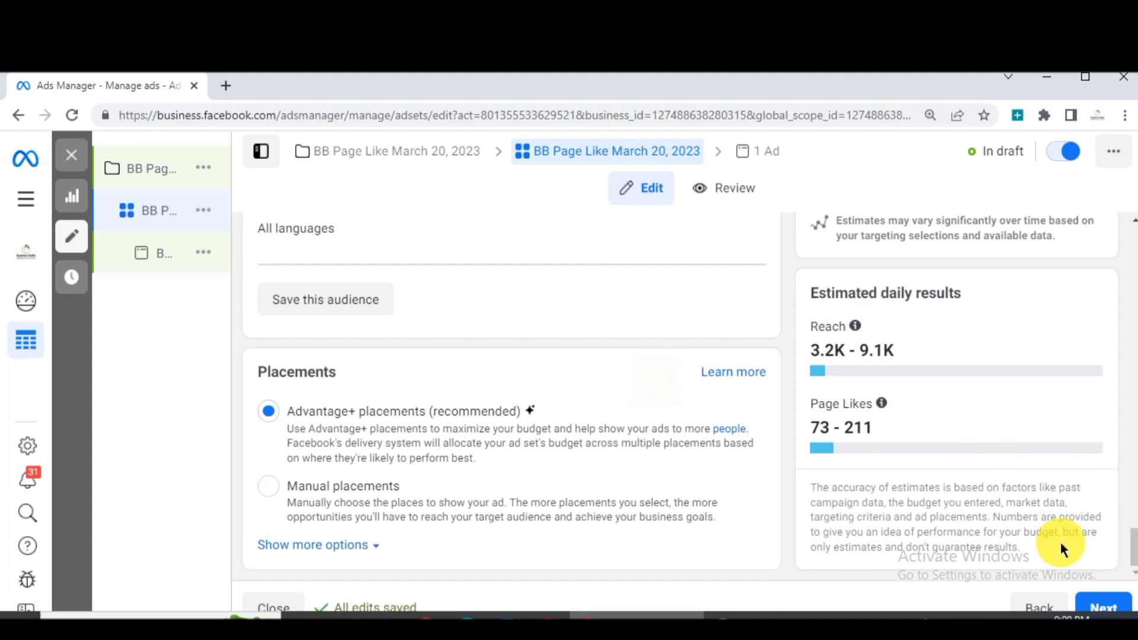
left_click(1104, 604)
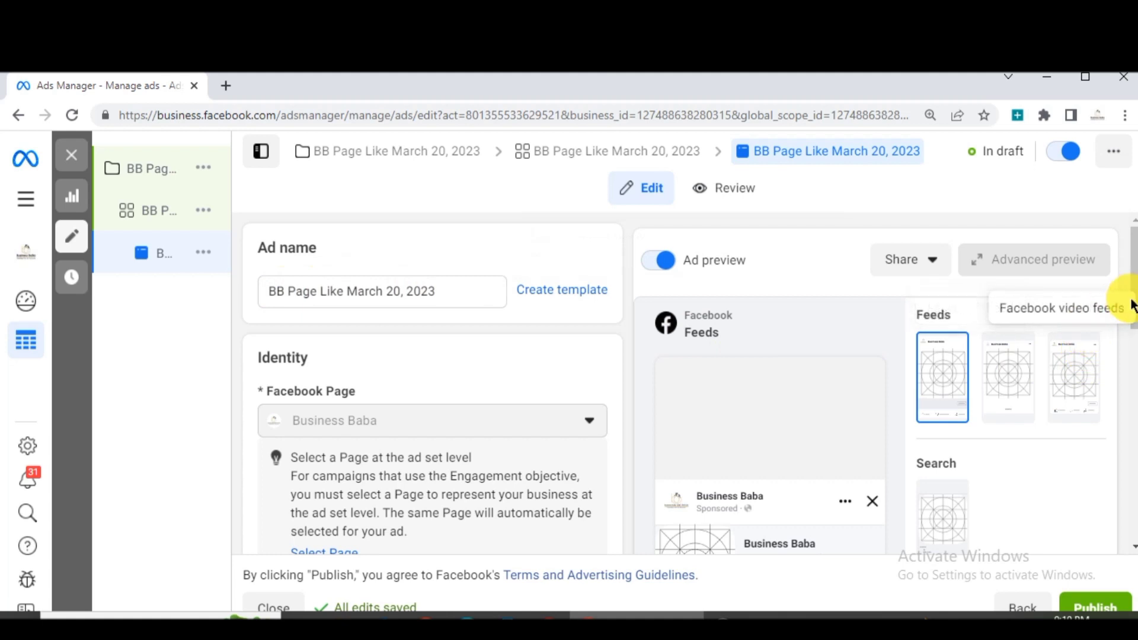
Choose Add image under Ad creative's Add media to open the Select media dialog
left_click_drag(1134, 279, 1133, 328)
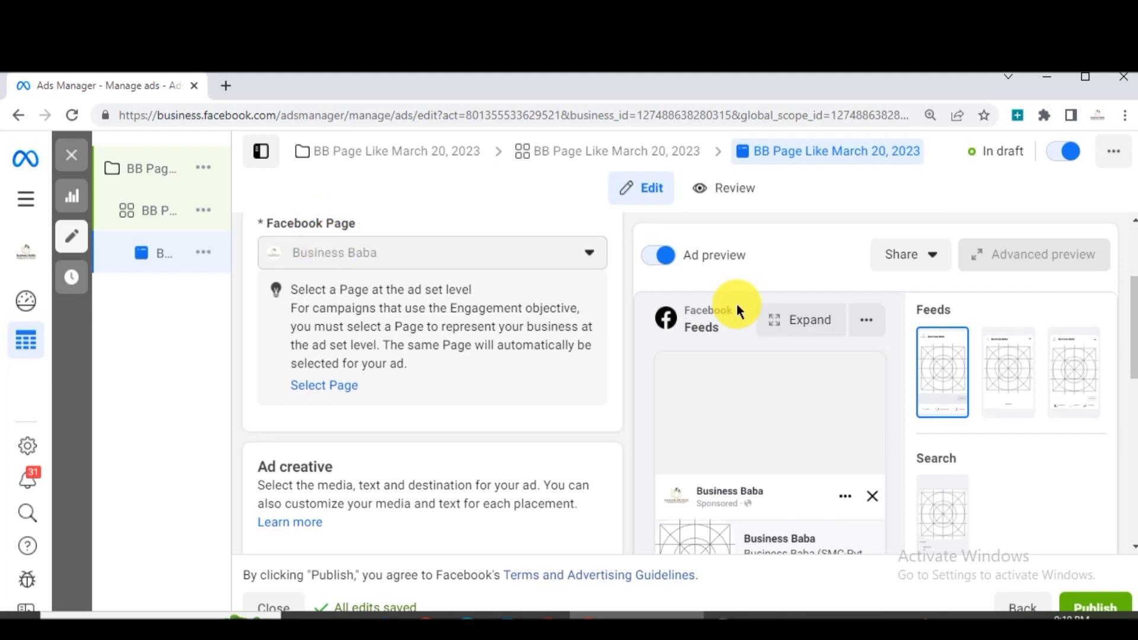
left_click_drag(1132, 320, 1126, 413)
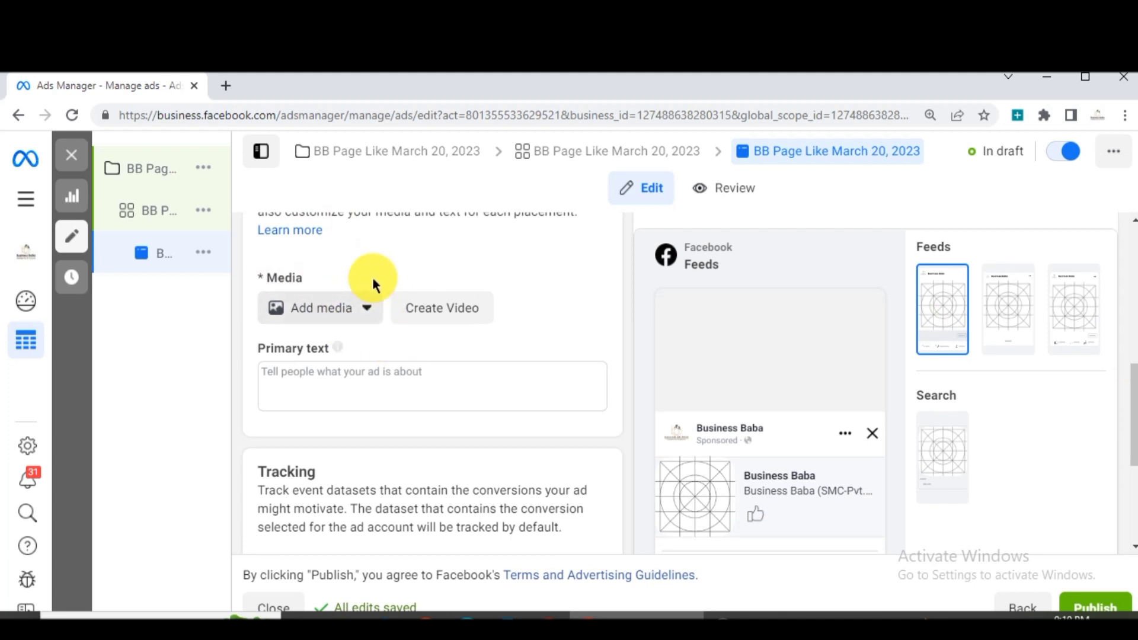
left_click(369, 311)
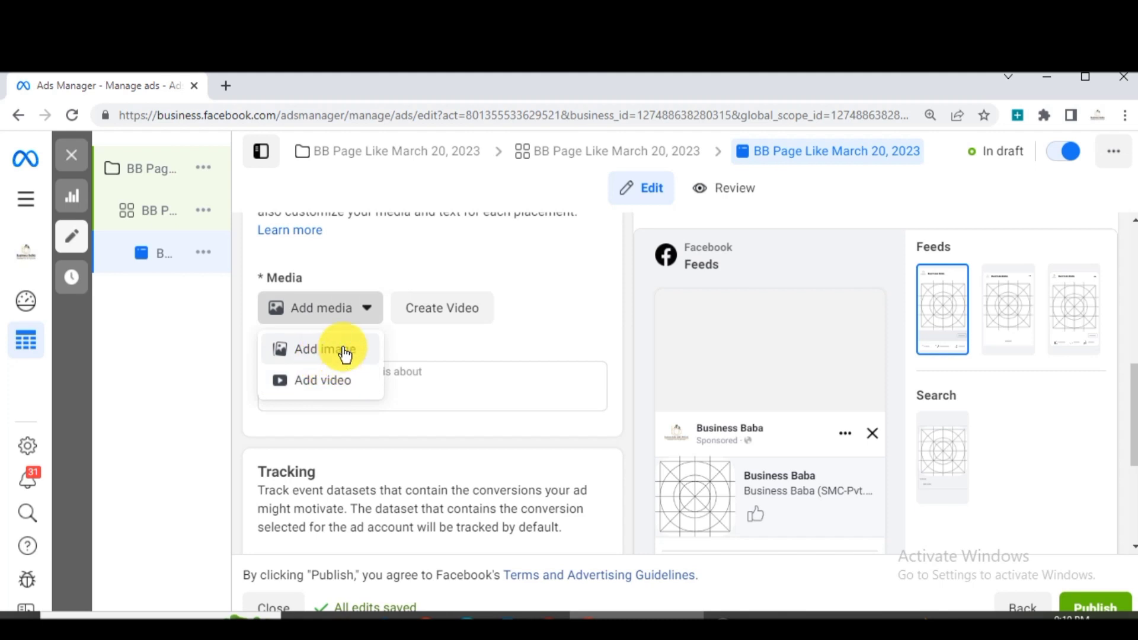
left_click(343, 351)
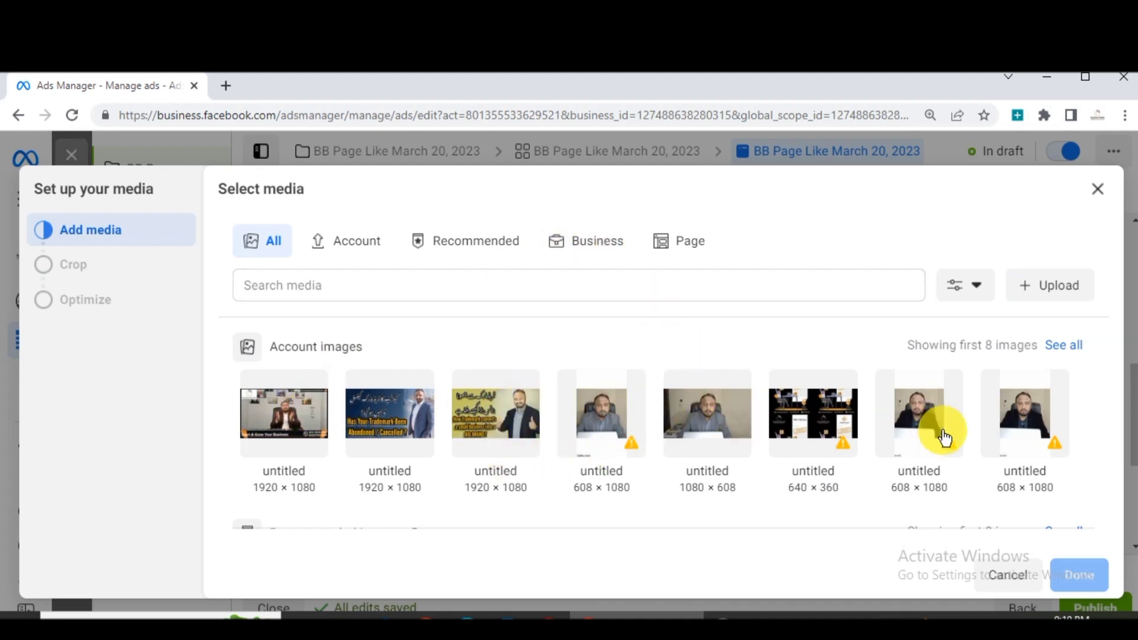
Browse the Page and All image tabs, then start uploading a new image from the computer
left_click(702, 254)
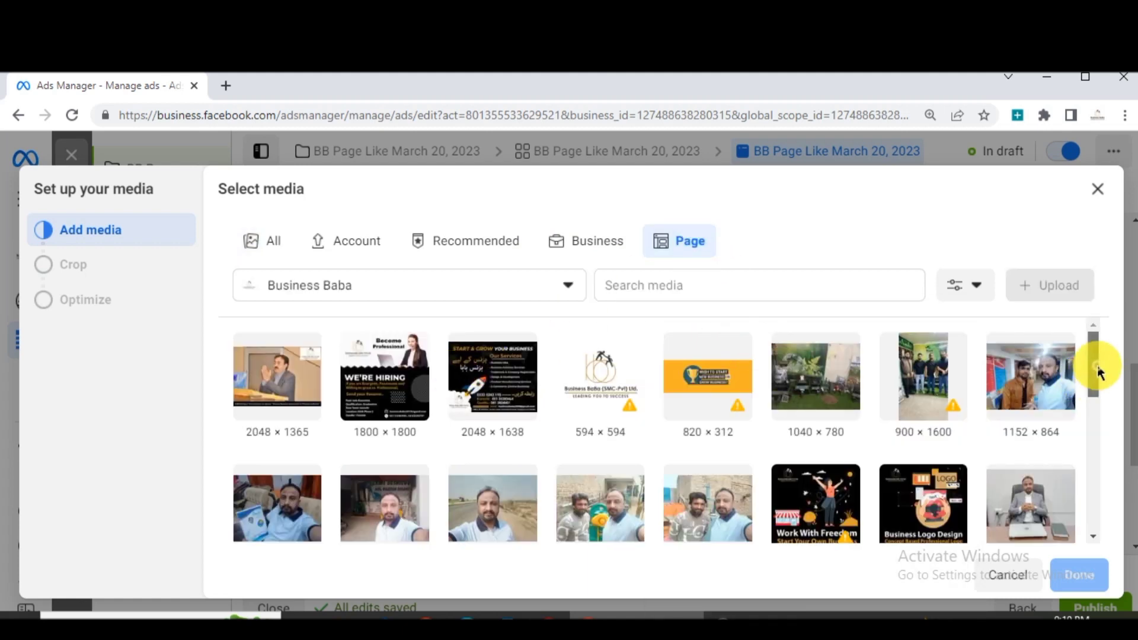
left_click_drag(1097, 368, 1086, 393)
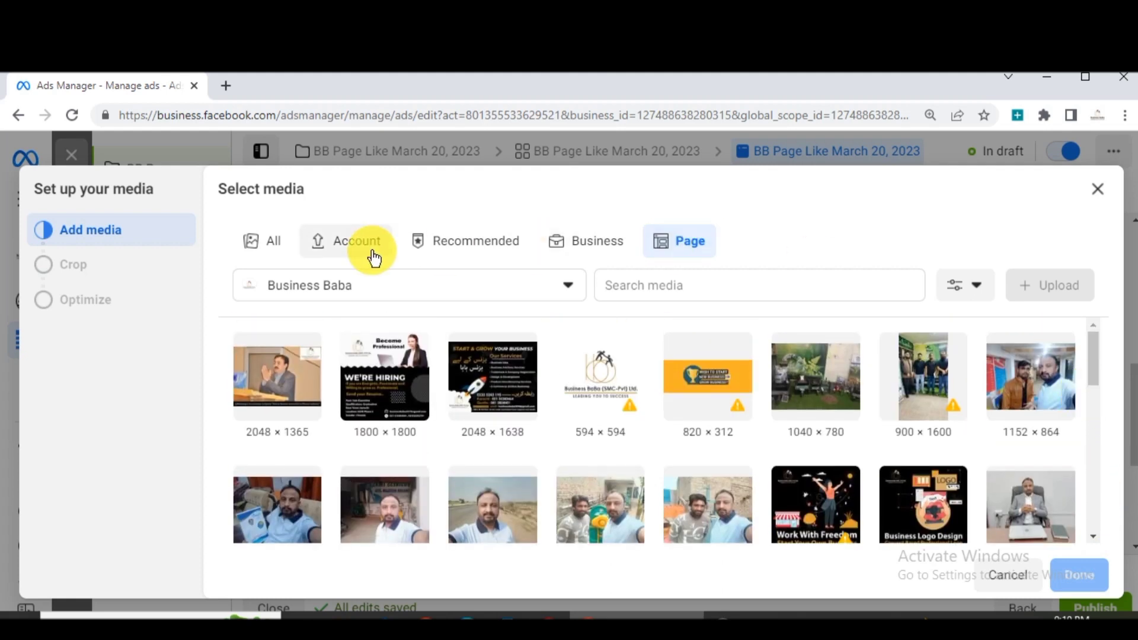
left_click(272, 250)
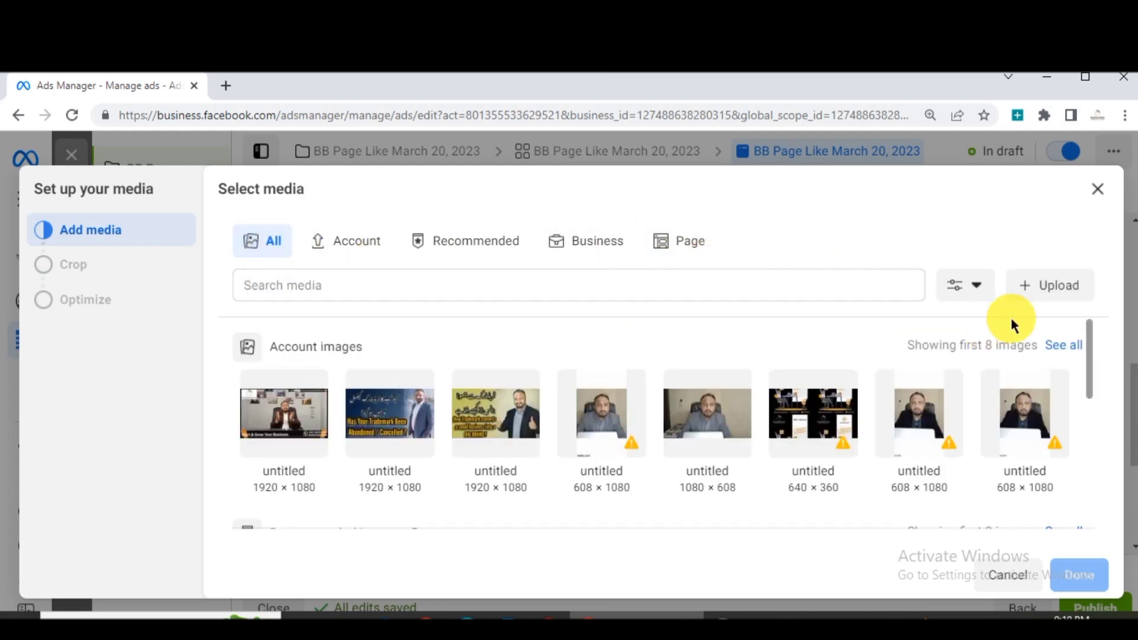
left_click(1052, 300)
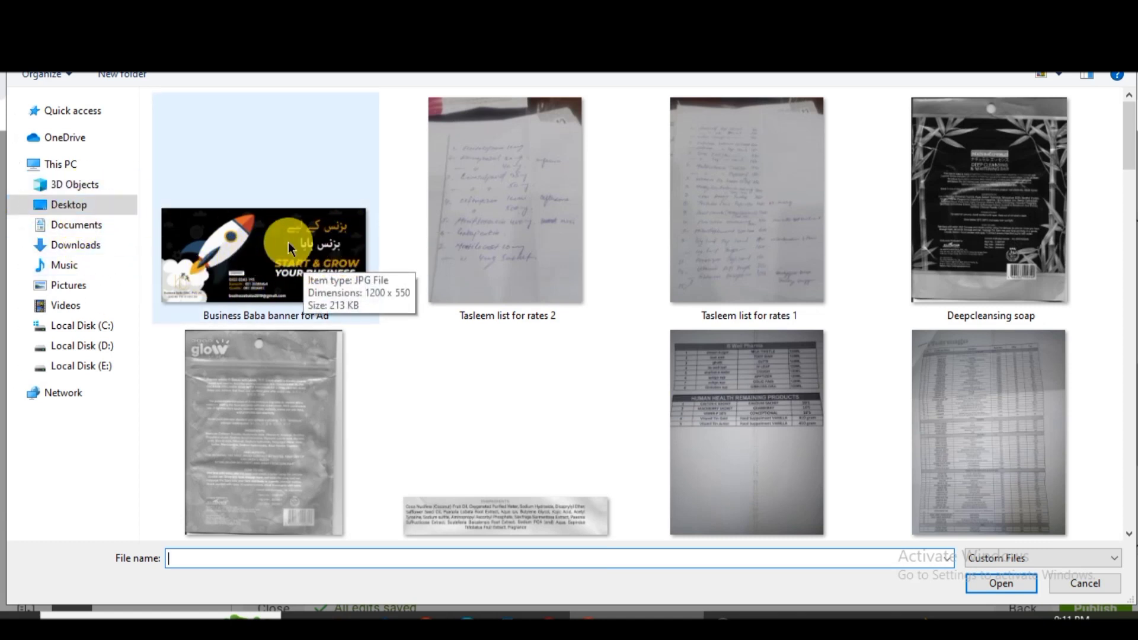
Select the Business Baba banner for Ad image on the Desktop
left_click(307, 247)
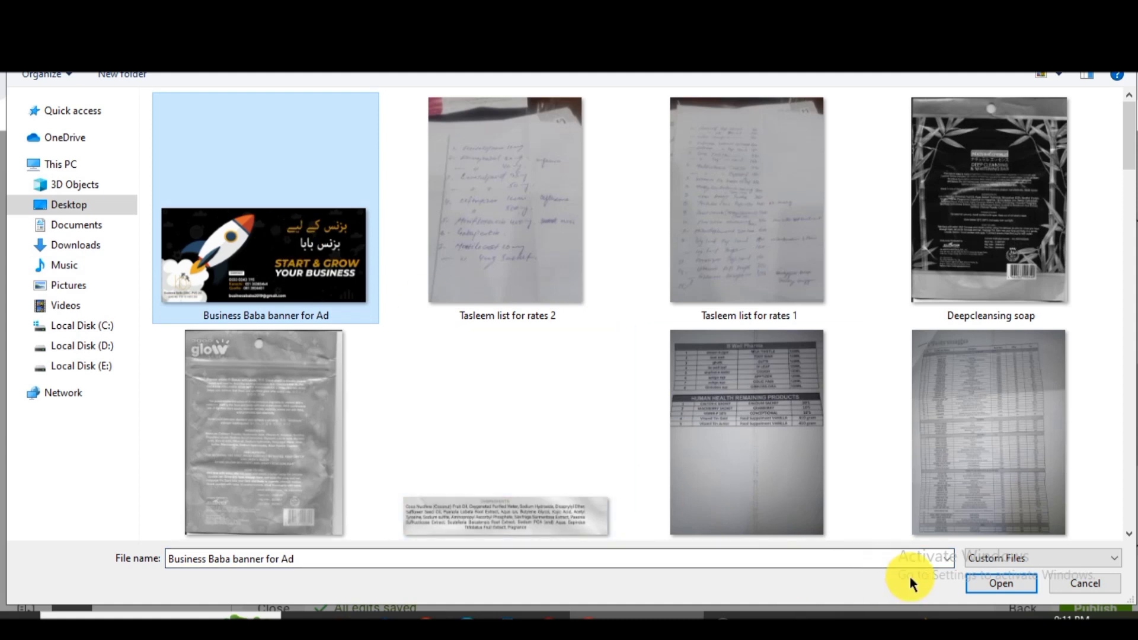
Upload Business Baba banner for Ad.jpg (1200 × 550) and confirm it as the ad's media
left_click(984, 579)
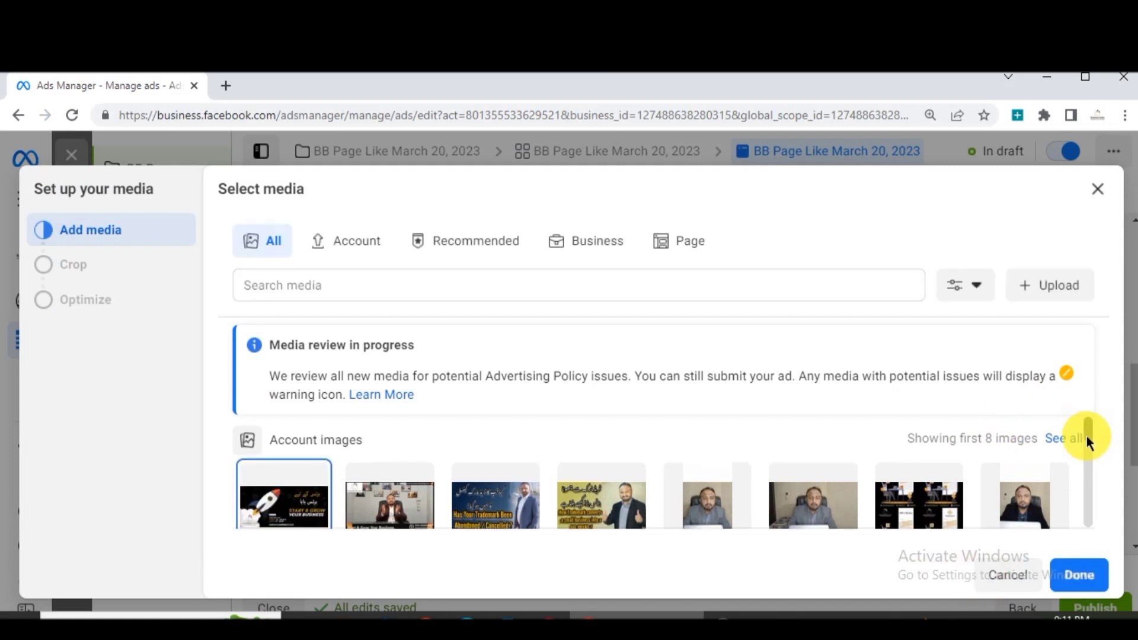
scroll(1087, 442, "down", 2)
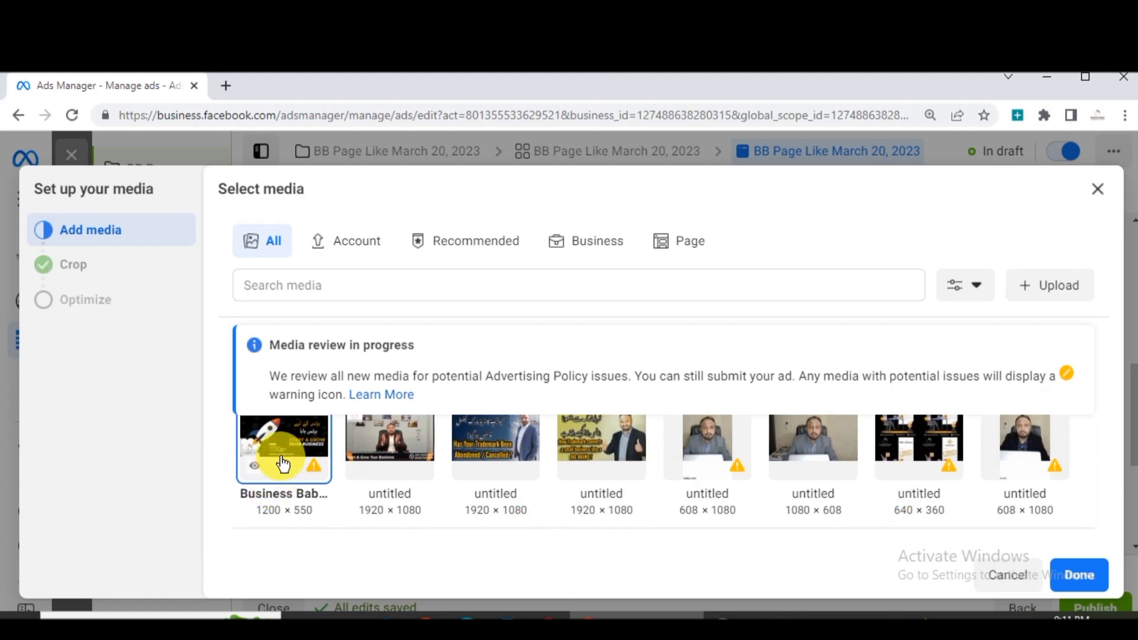
left_click(1076, 573)
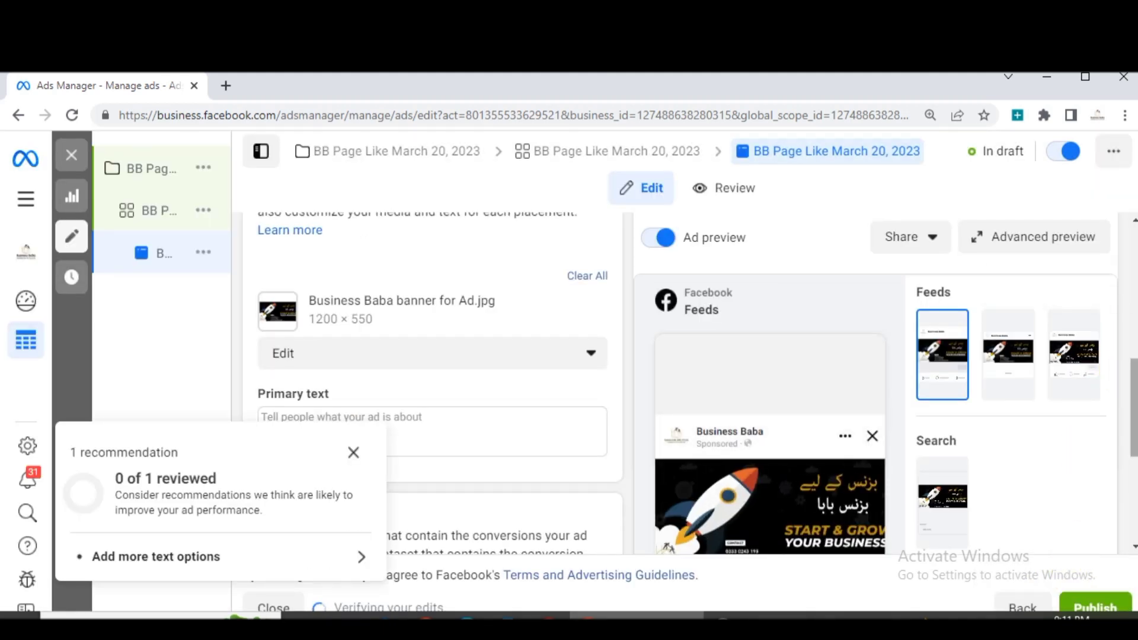
Dismiss the recommendations popup and place the cursor in the empty Primary text field
left_click_drag(1134, 388, 1133, 418)
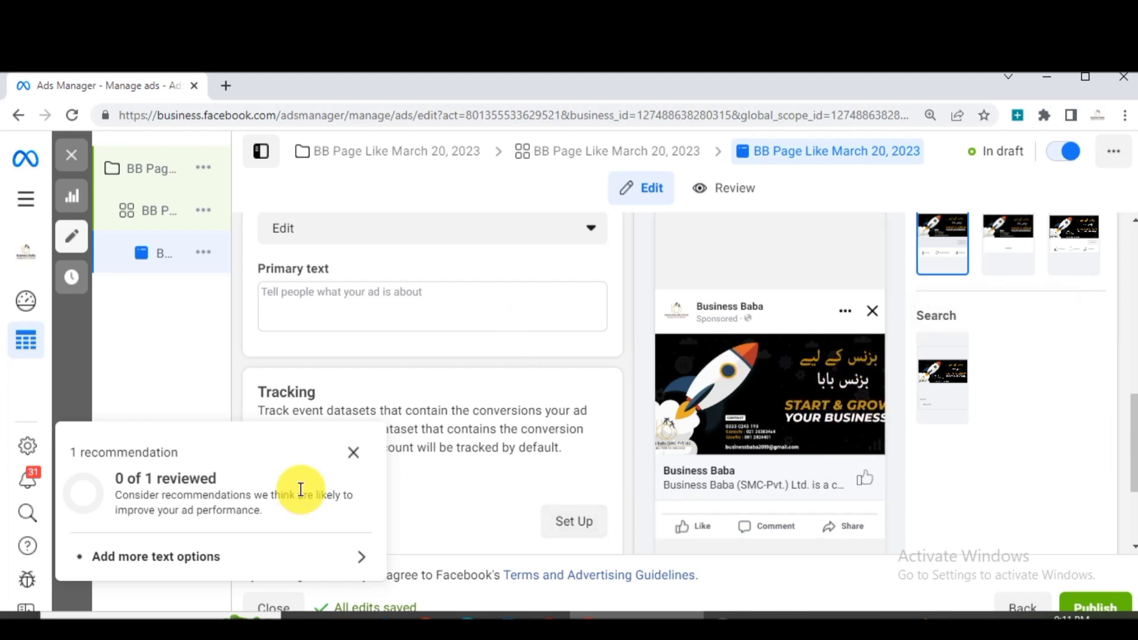
left_click(353, 453)
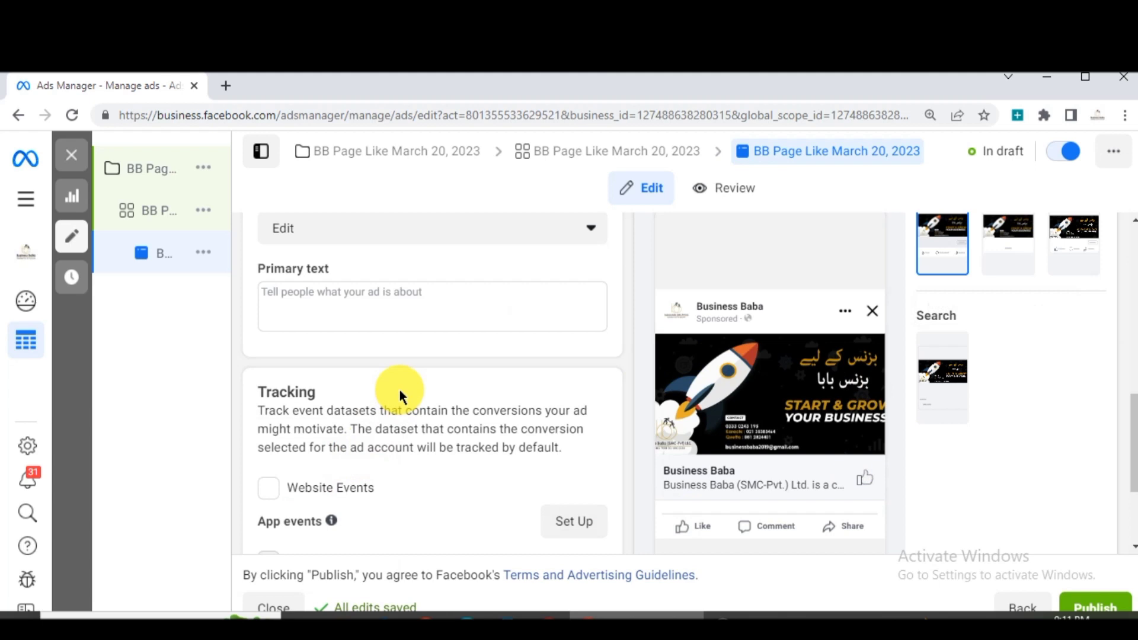
left_click(416, 303)
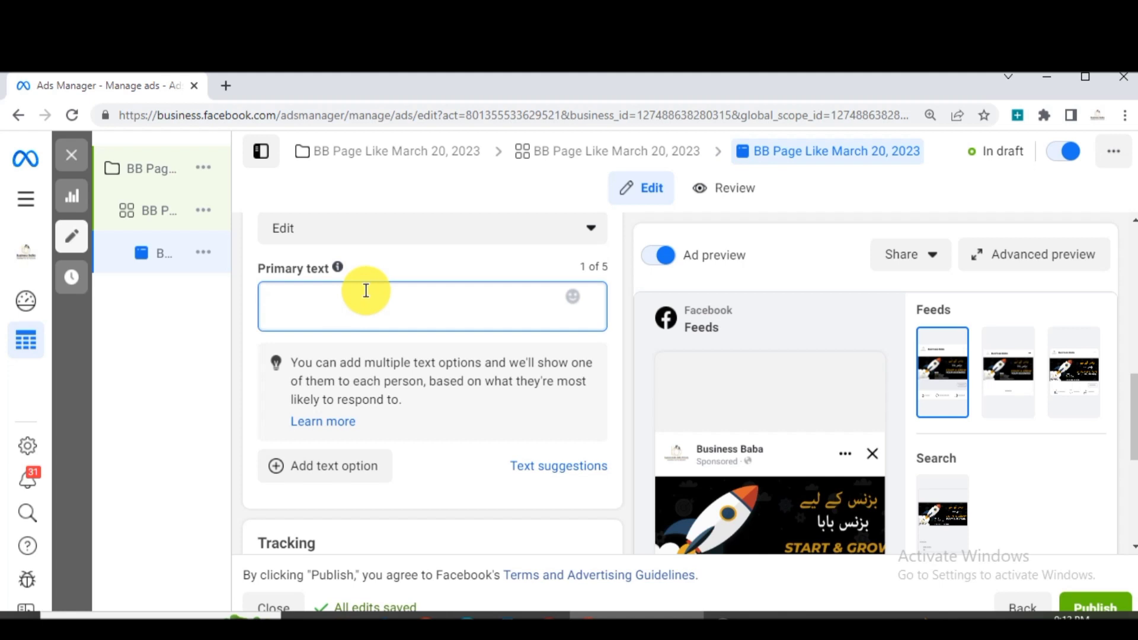
Write 'Starting New Business ?' and 'Want To Grow Your Business ?' as two separate primary-text lines
type("Starting New Business ?")
key("Return")
type("Wa")
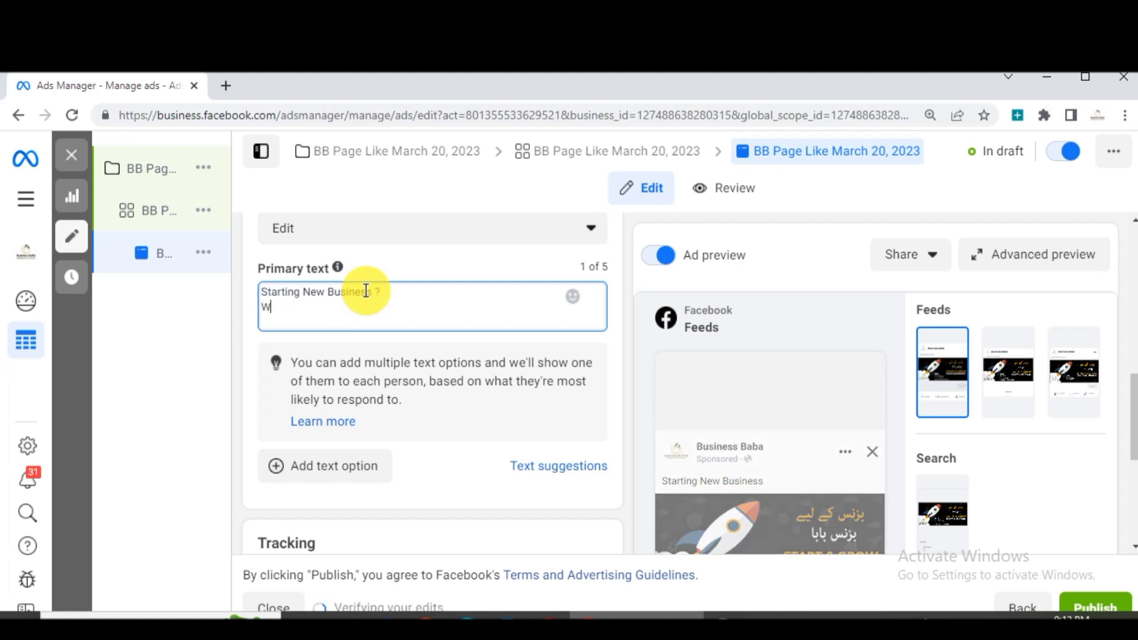
key("BackSpace")
key("BackSpace")
type("Want ")
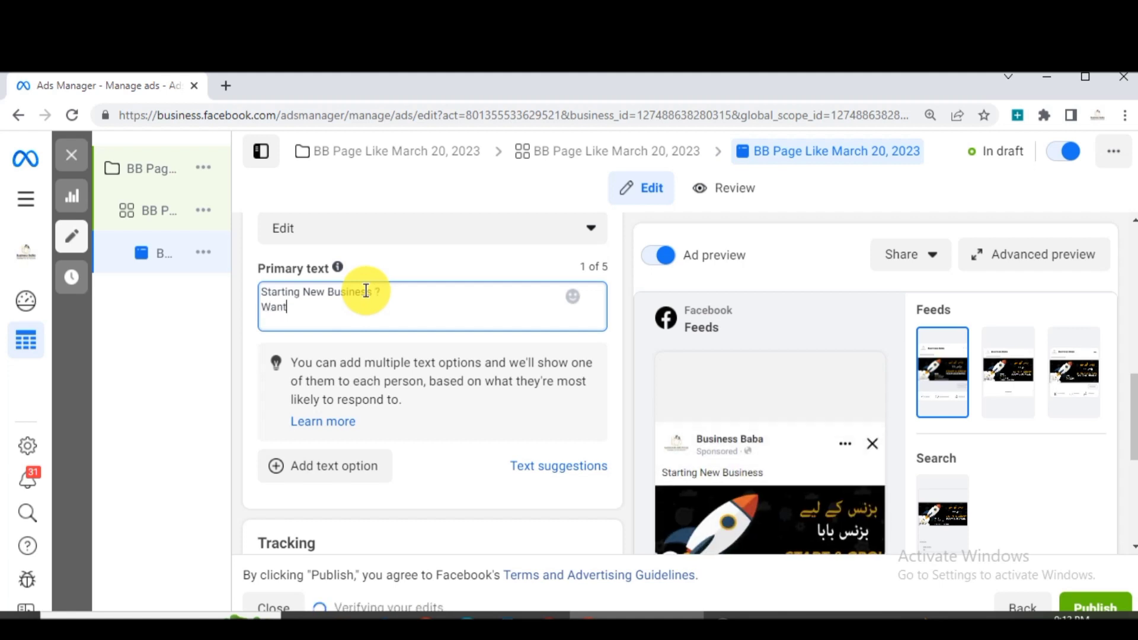
type("To")
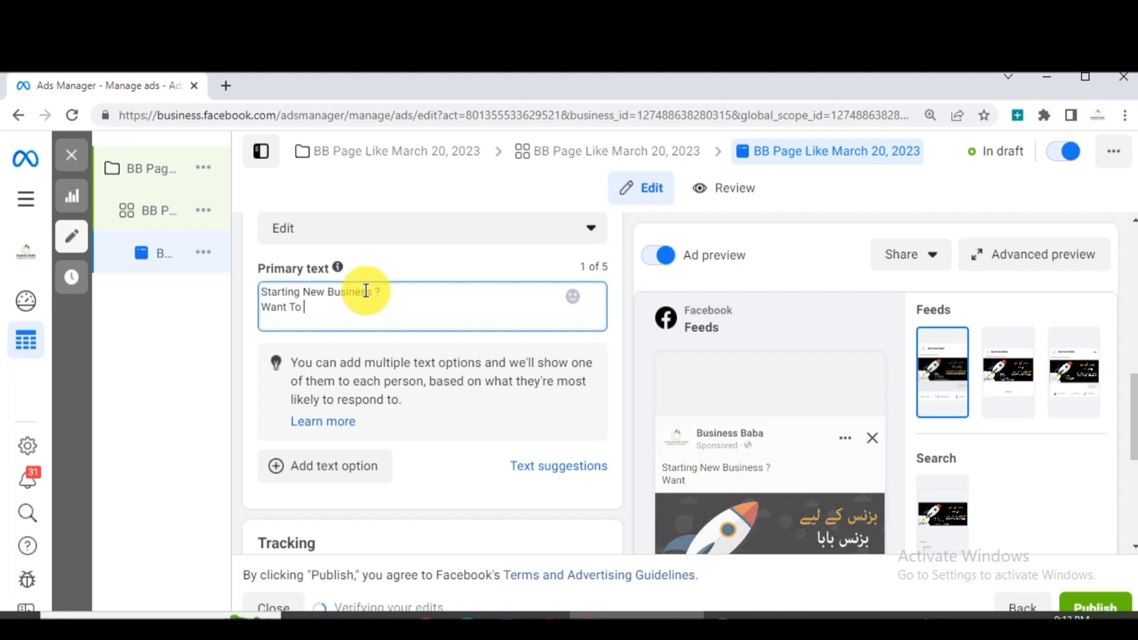
type(" Grow")
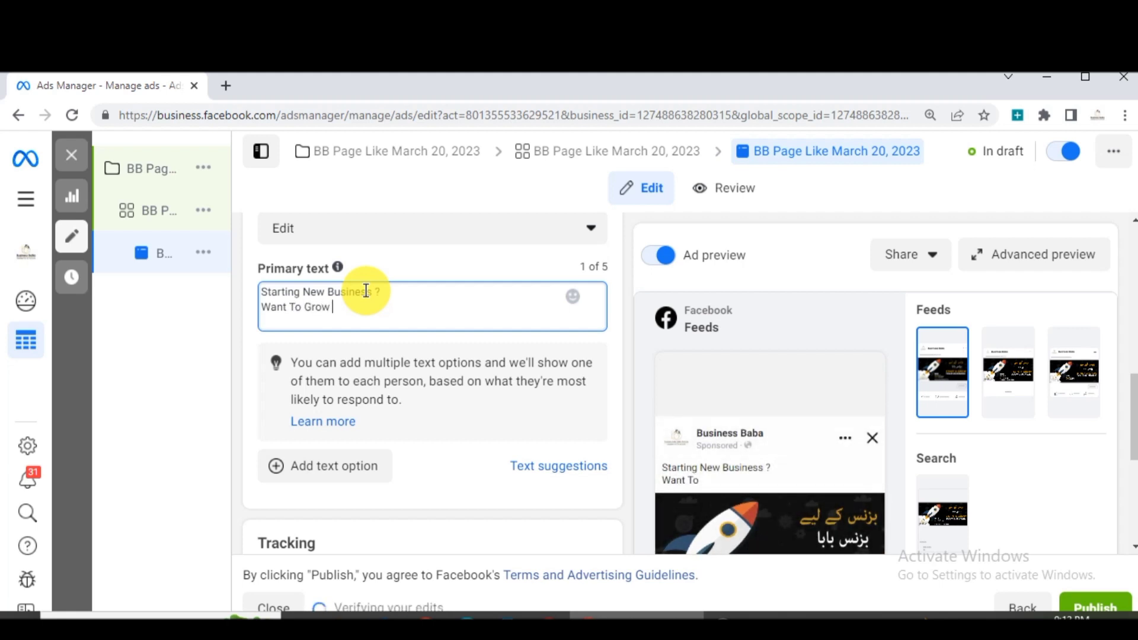
type(" Your B")
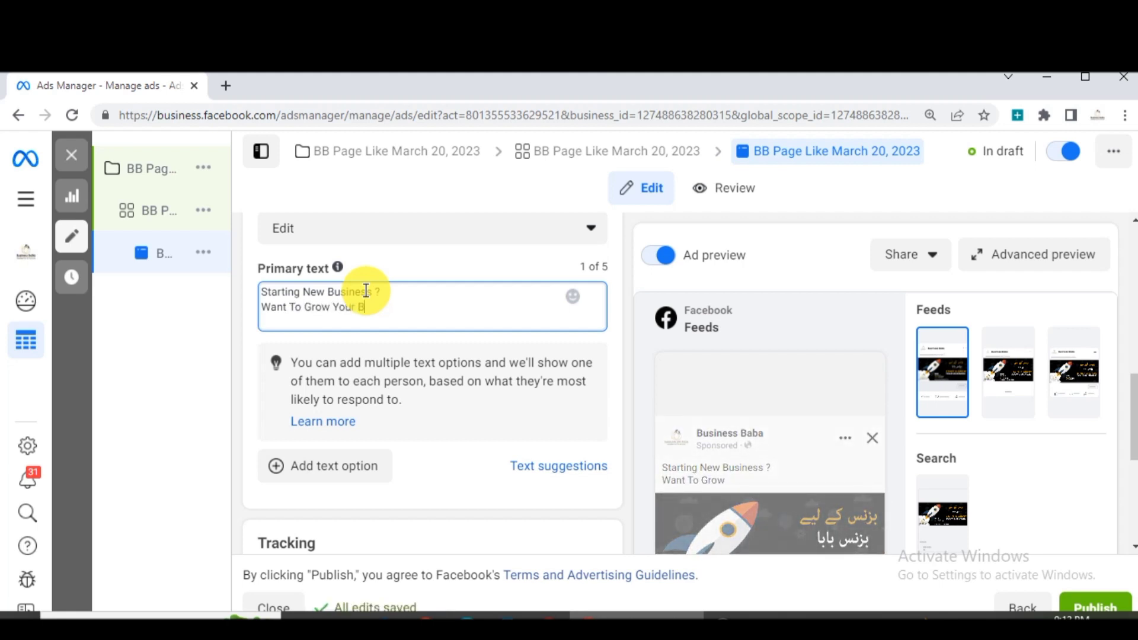
type("usiness ?")
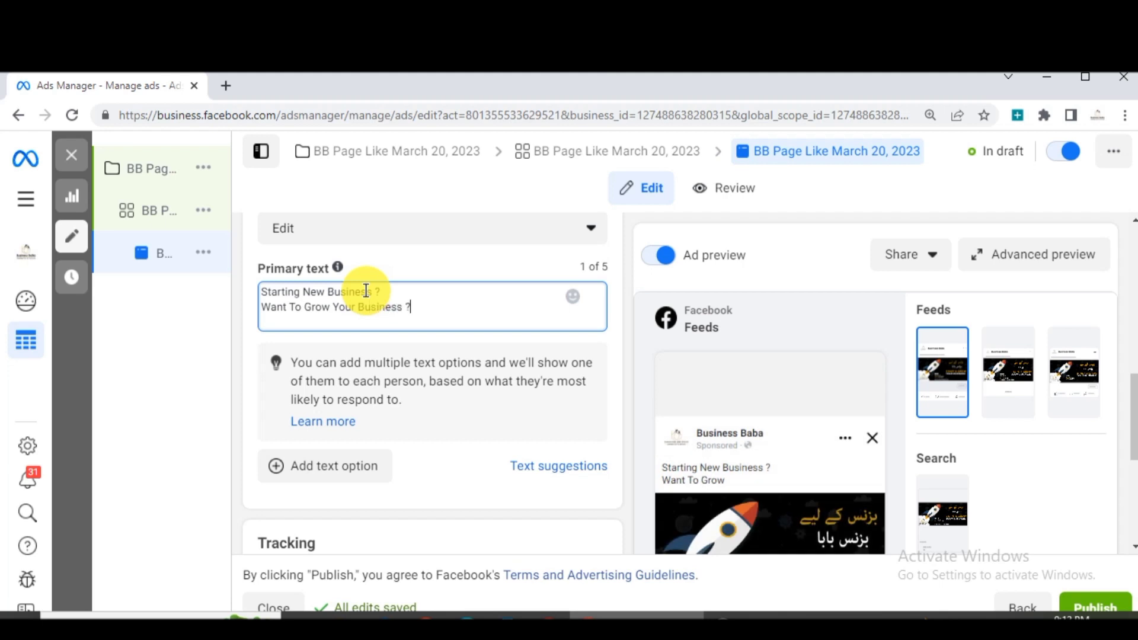
key("Return")
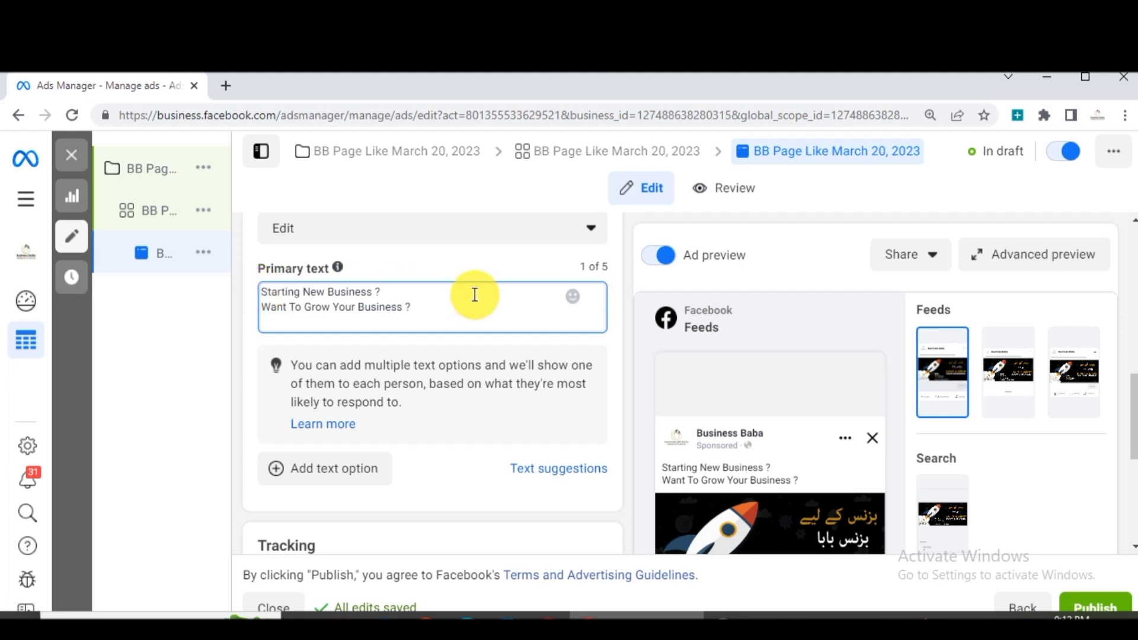
left_click(1046, 115)
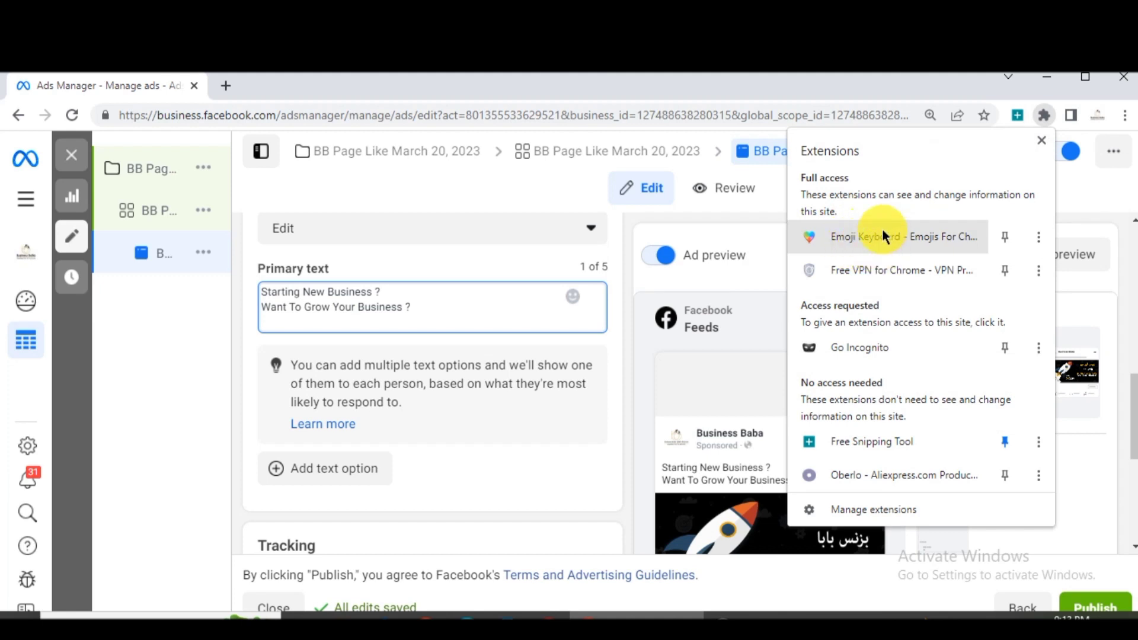
Insert a White Heavy Check Mark emoji from Emoji Keyboard before 'Starting New Business ?'
left_click(870, 240)
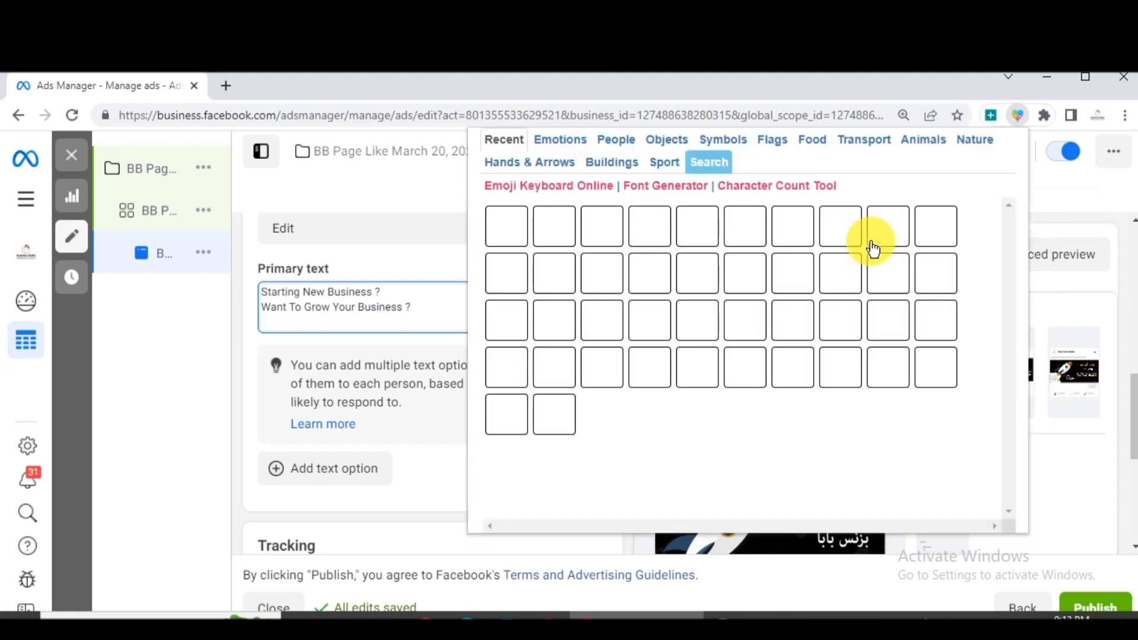
mouse_move(572, 233)
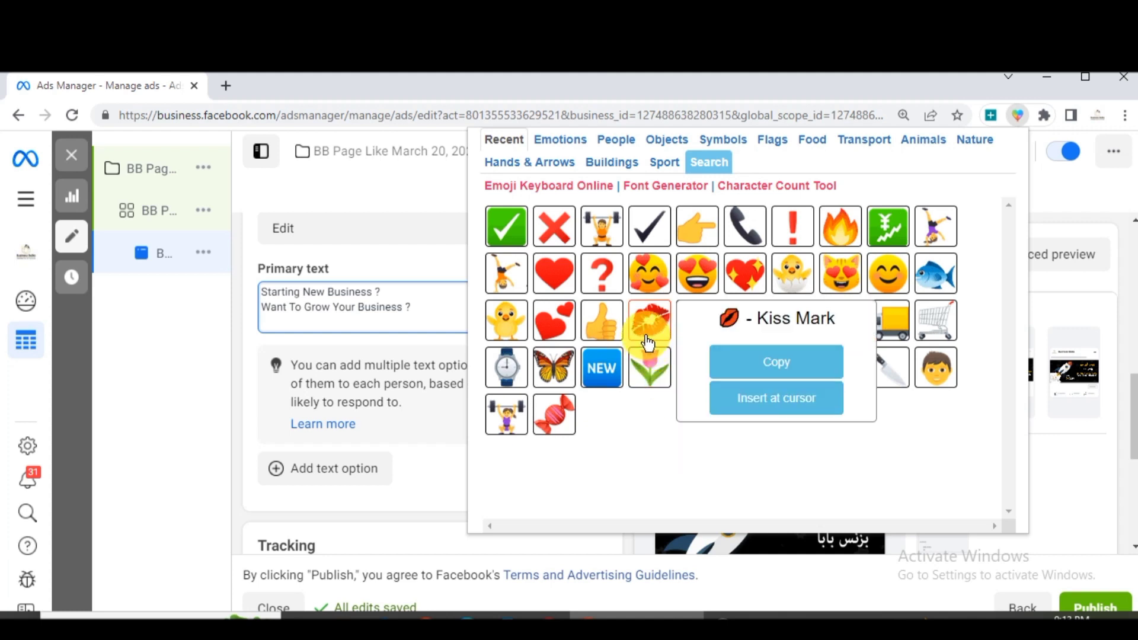
mouse_move(504, 226)
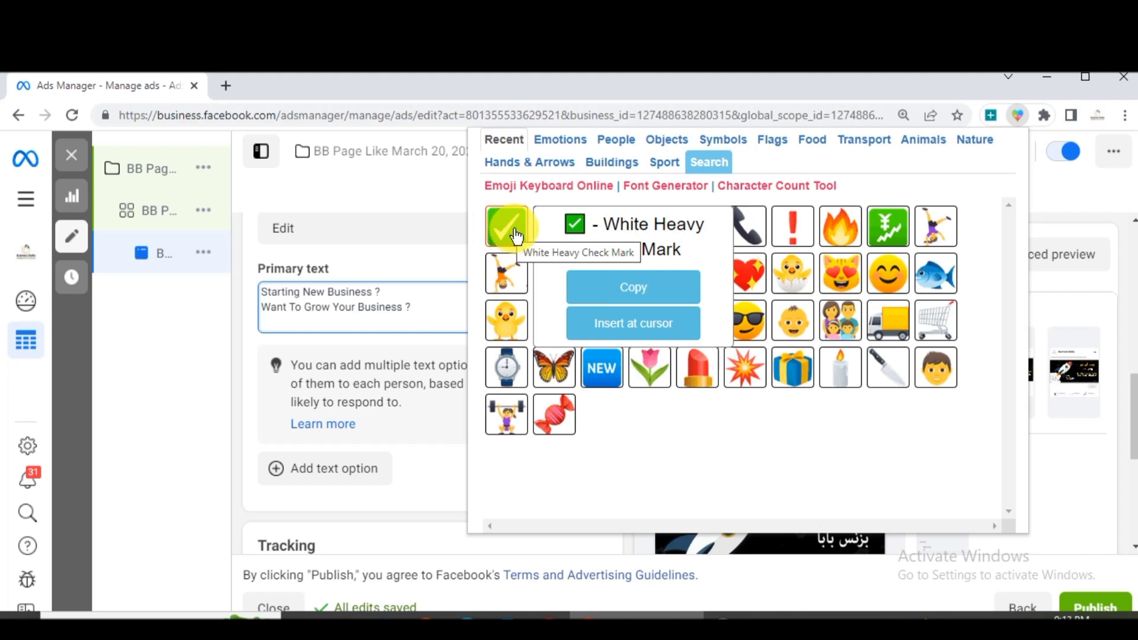
left_click(516, 236)
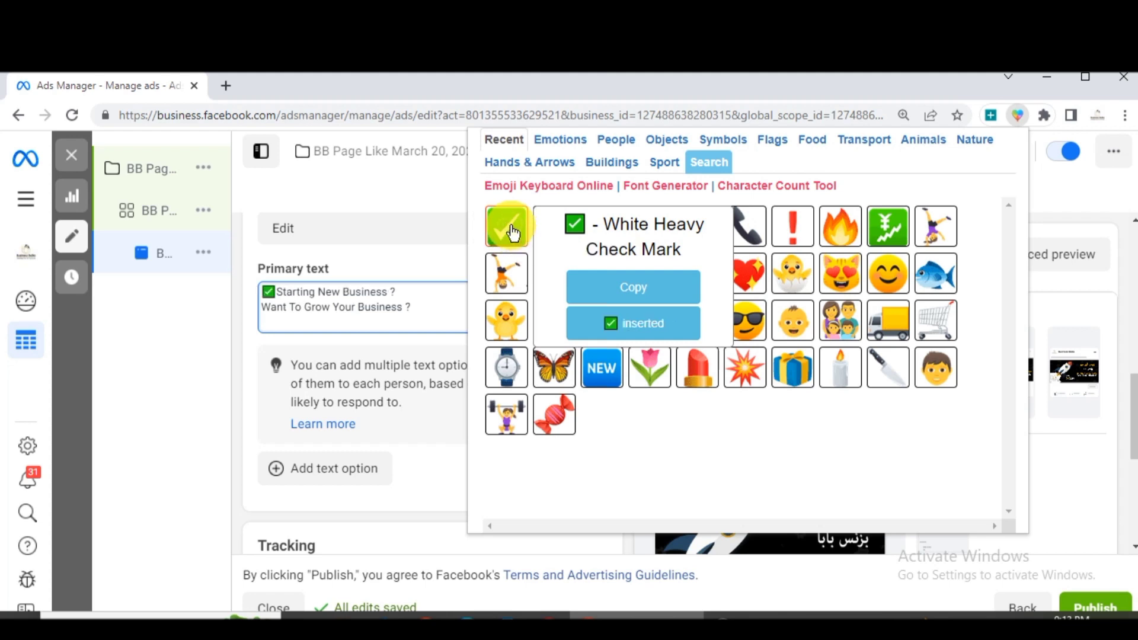
Copy the check-mark emoji and paste it before 'Want To Grow Your Business ?'
left_click(630, 296)
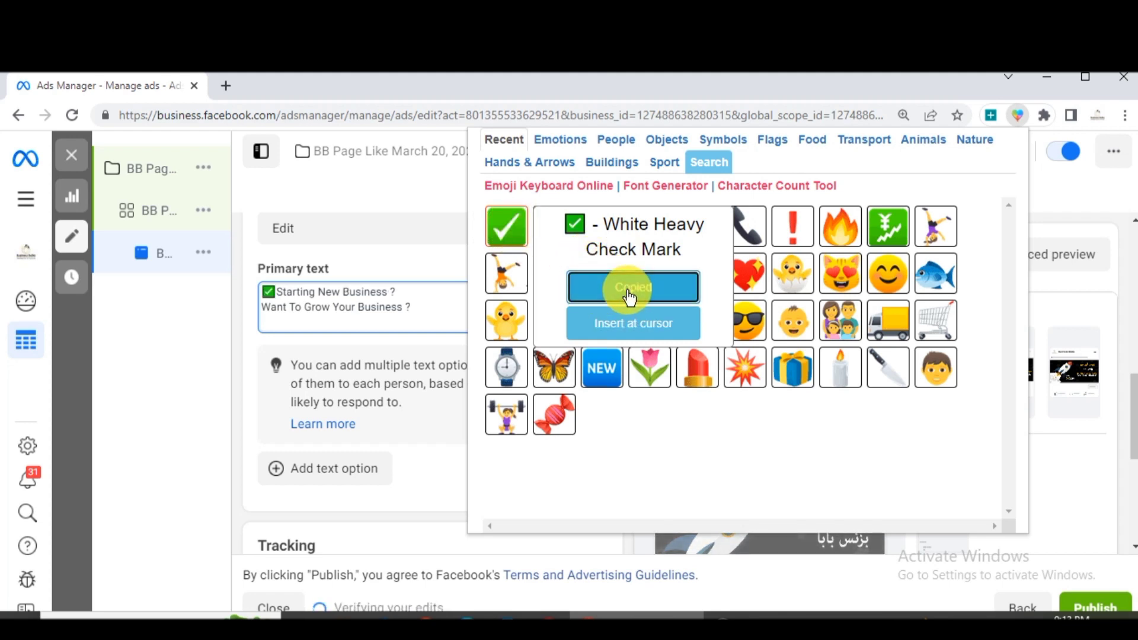
left_click(277, 292)
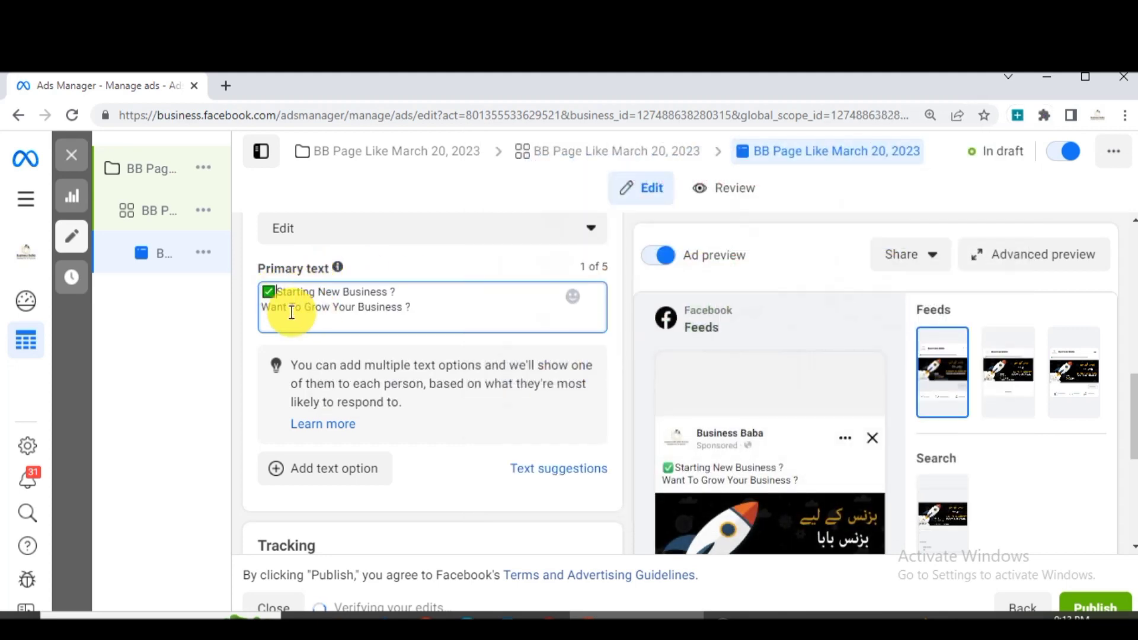
left_click(266, 303)
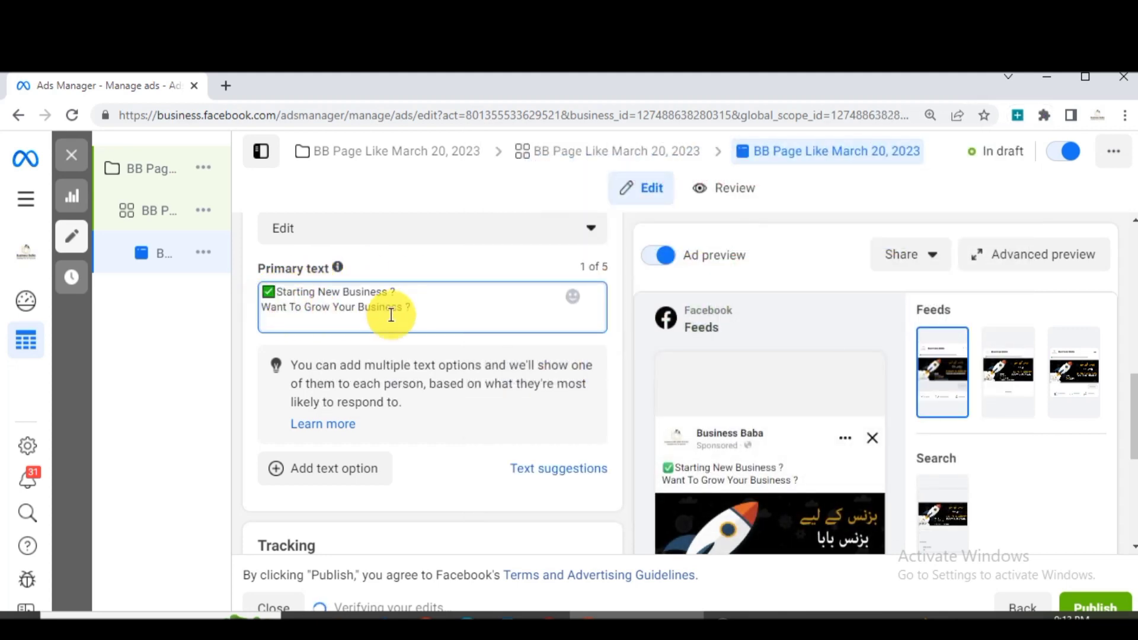
key("ctrl+v")
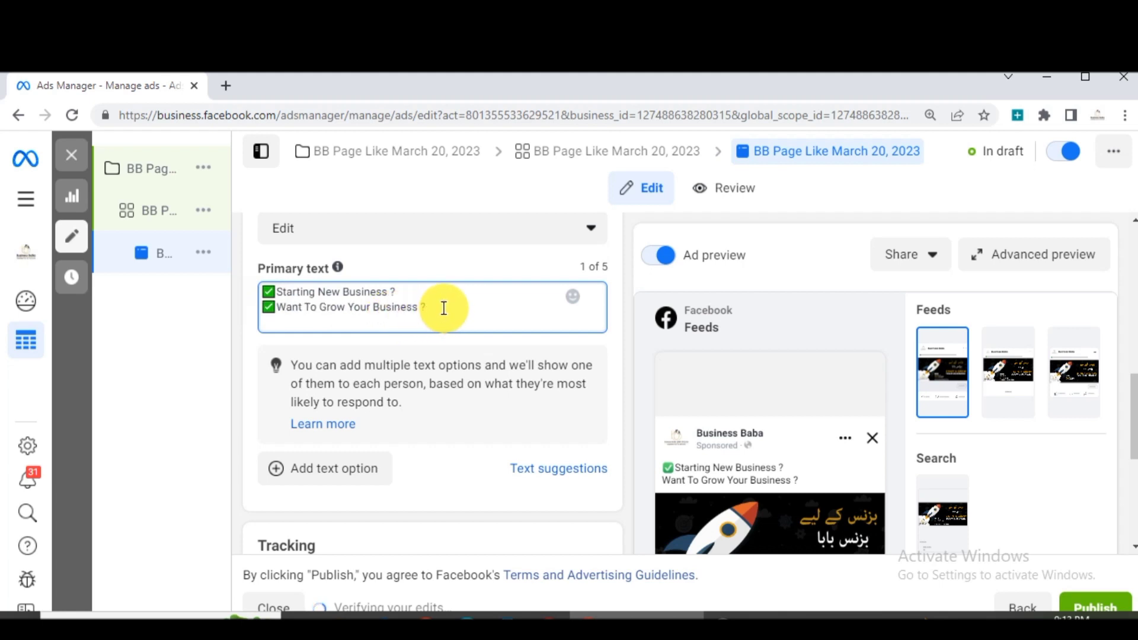
key("End")
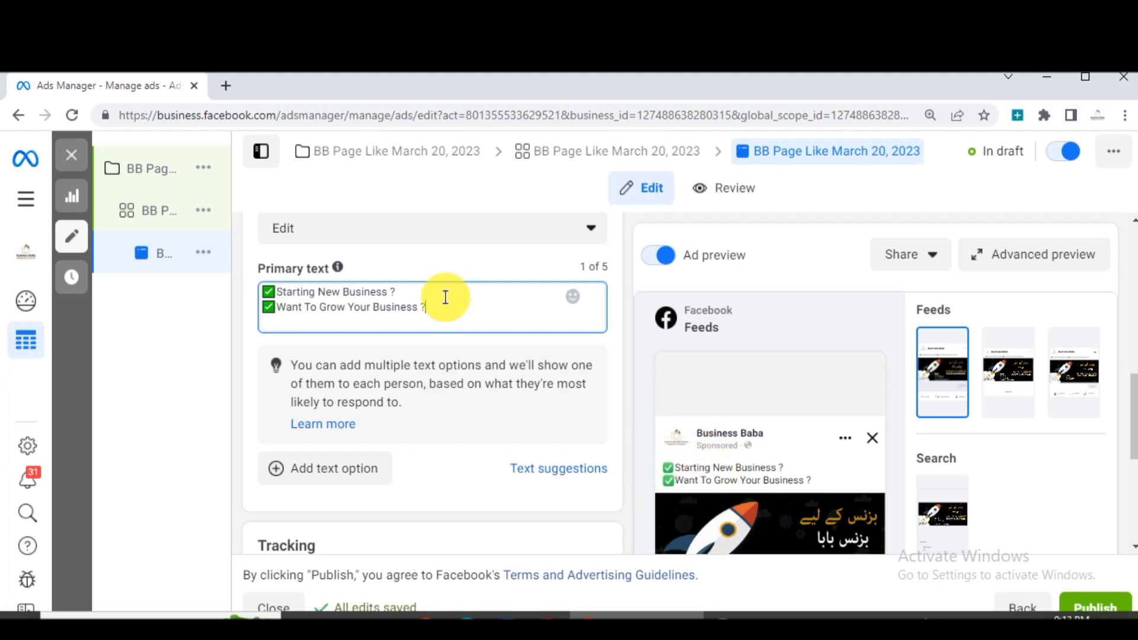
Add a third primary-text line 'Contact>>>' followed by the contact phone number
key("Return")
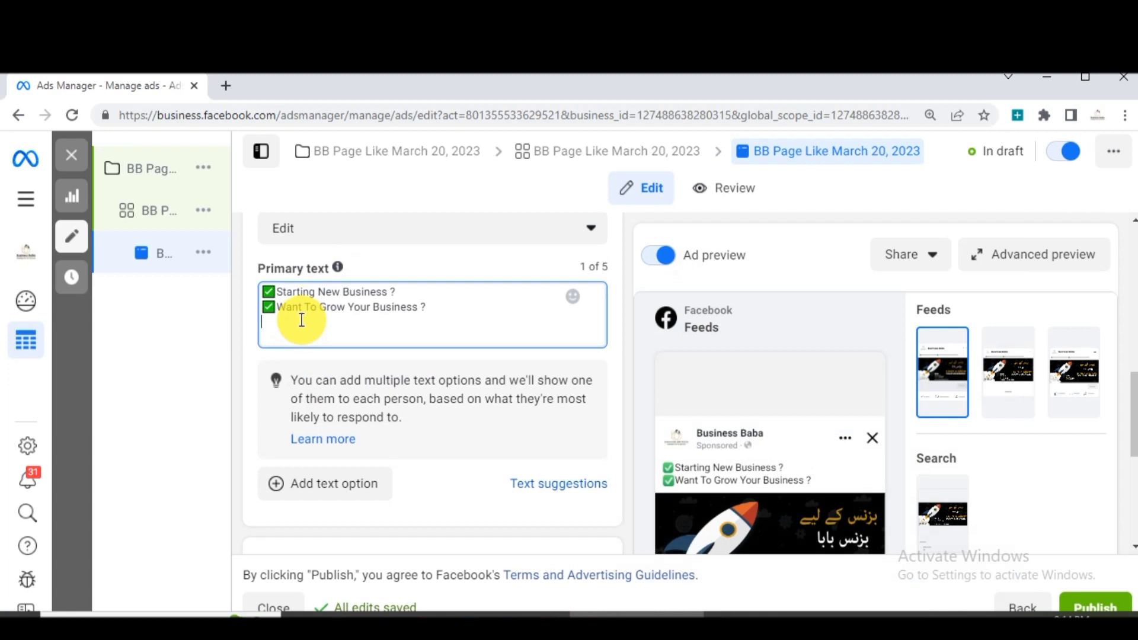
type("Contact")
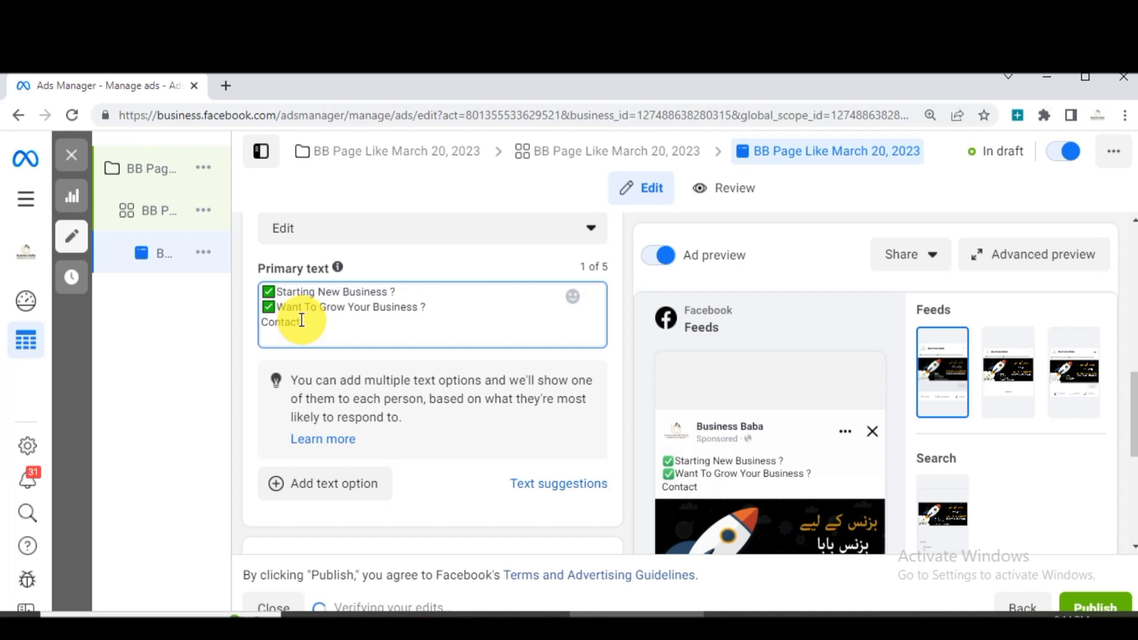
type(">>>")
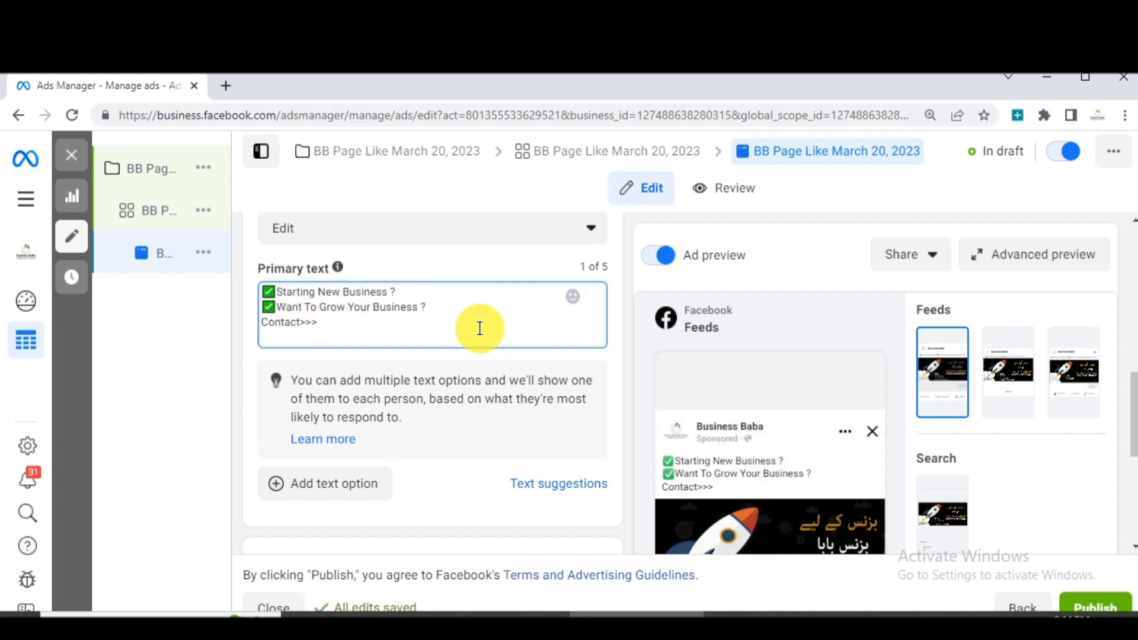
scroll(480, 329, "down", 5)
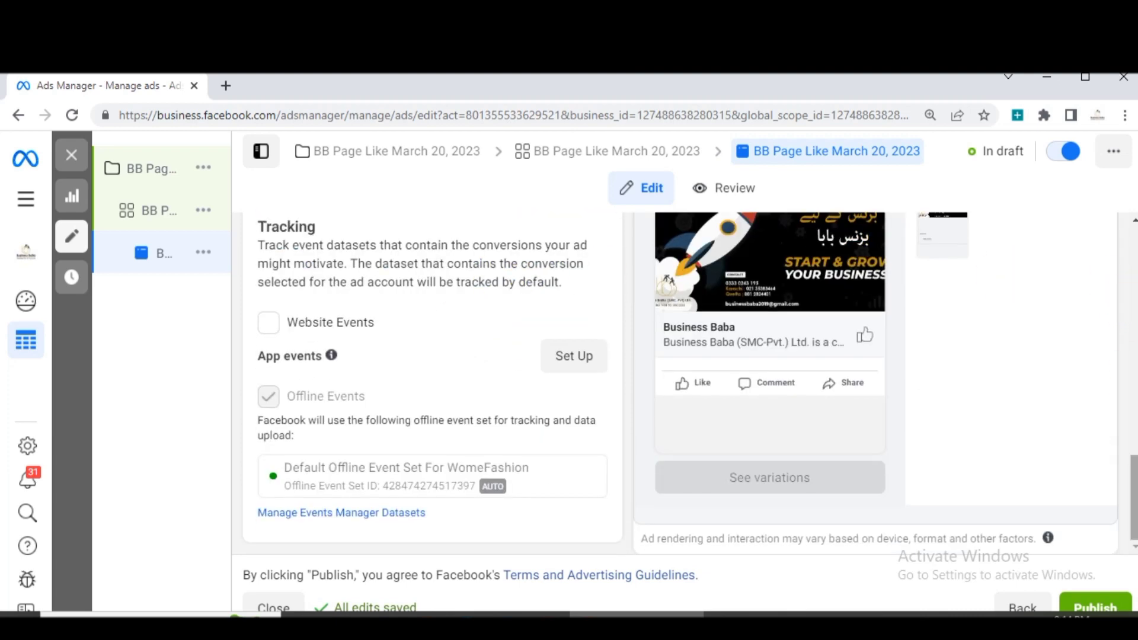
scroll(480, 328, "up", 4)
scroll(480, 328, "up", 3)
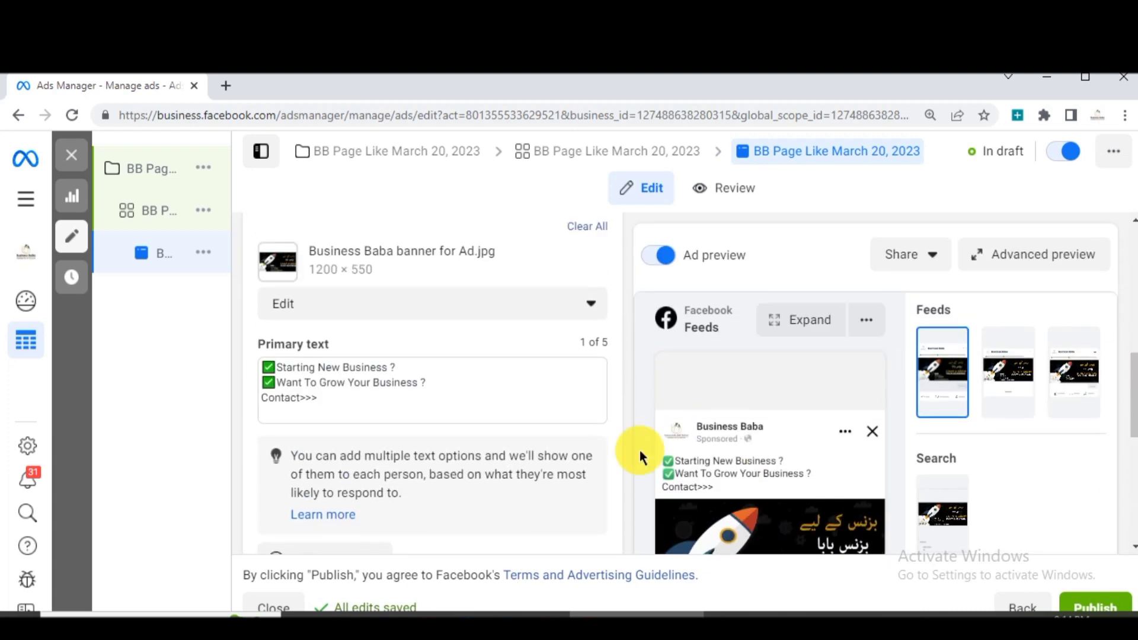
left_click(353, 399)
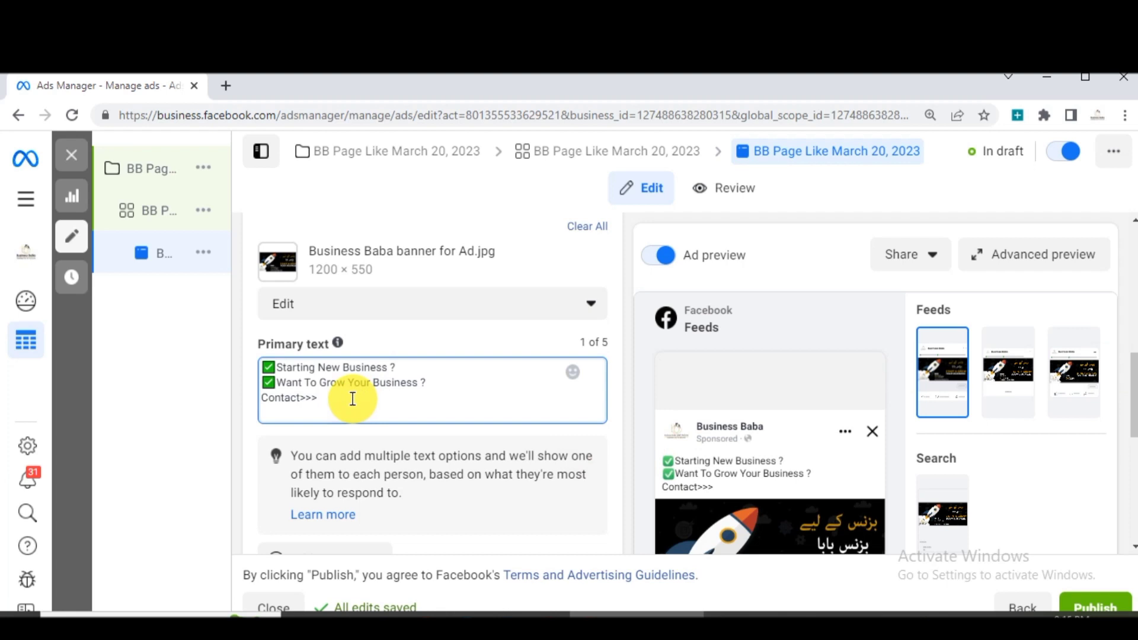
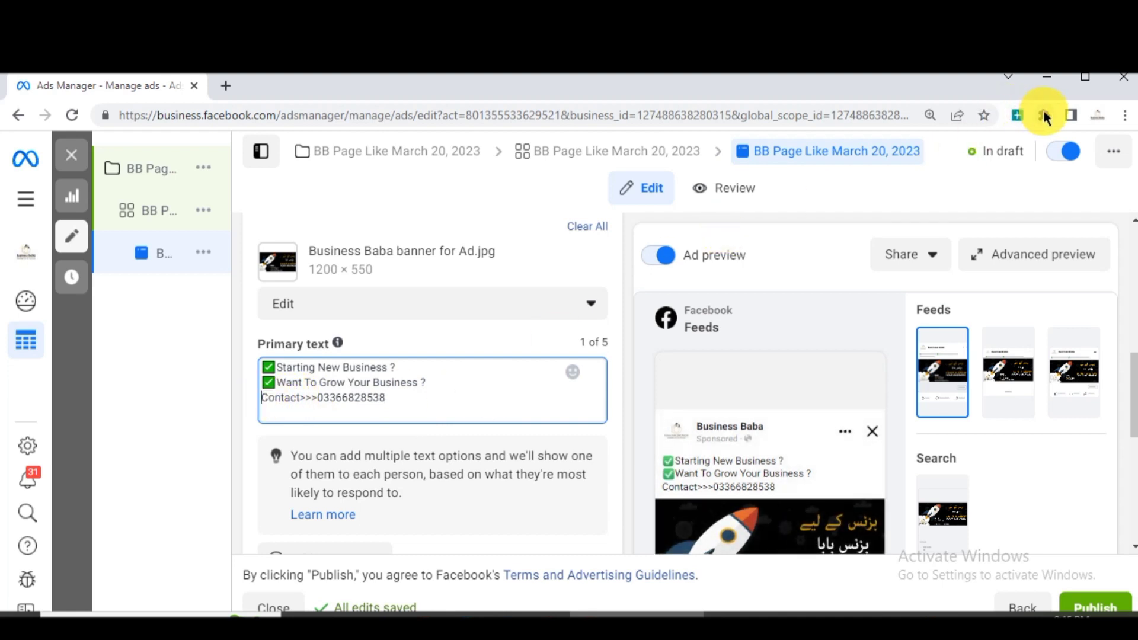
Put a pointing backhand index emoji from Emoji Keyboard at the start of the 'Contact>>>' line
left_click(1045, 117)
left_click(848, 232)
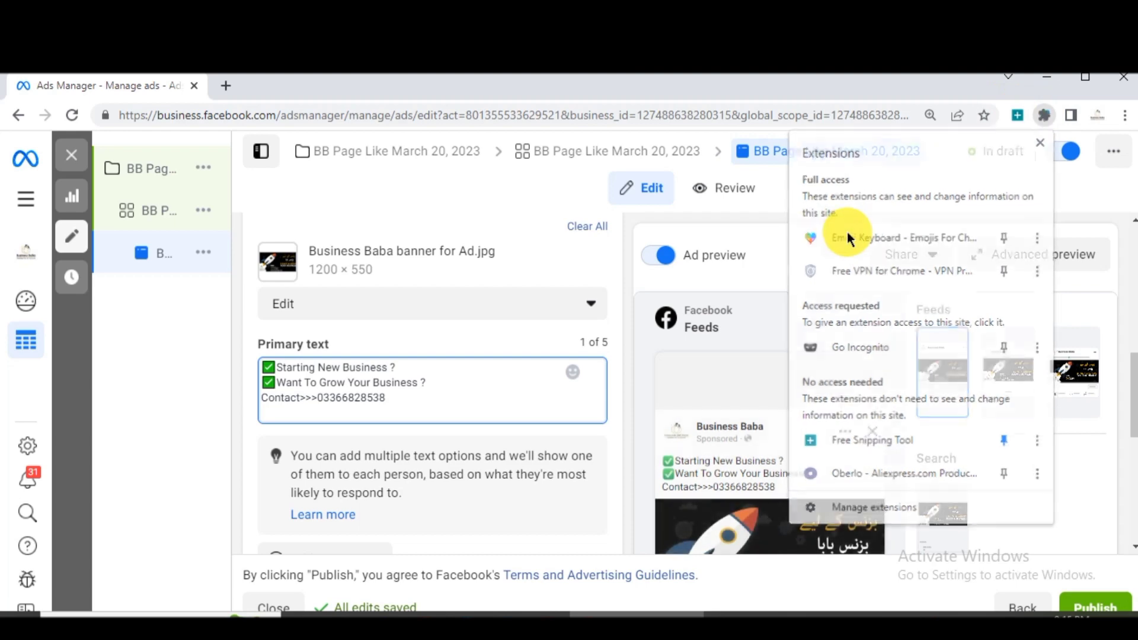
left_click(845, 236)
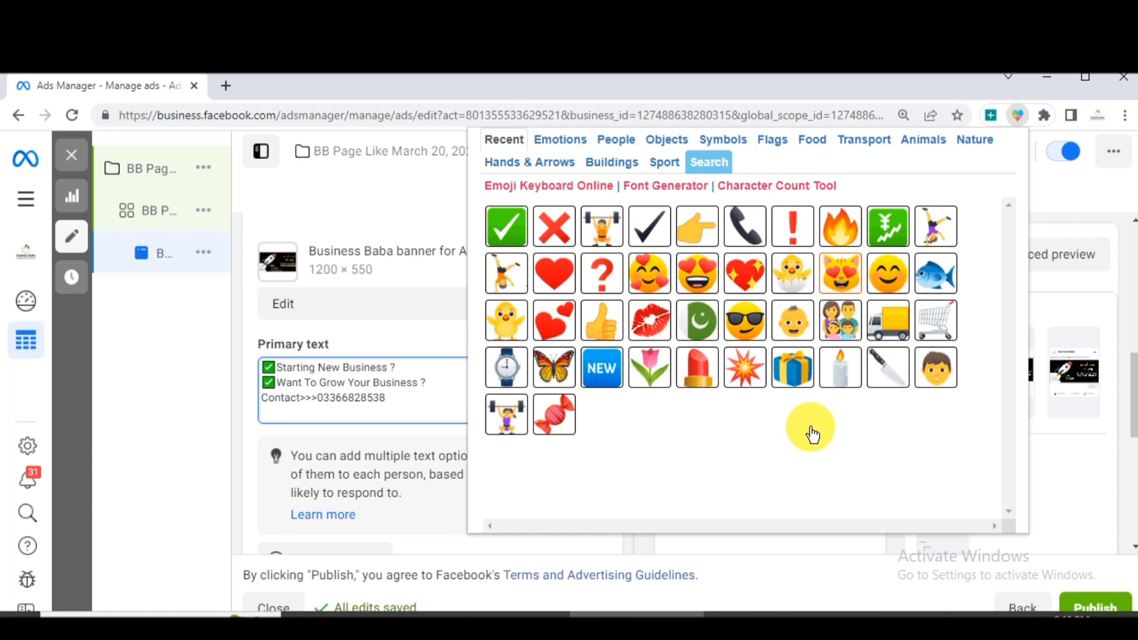
mouse_move(693, 233)
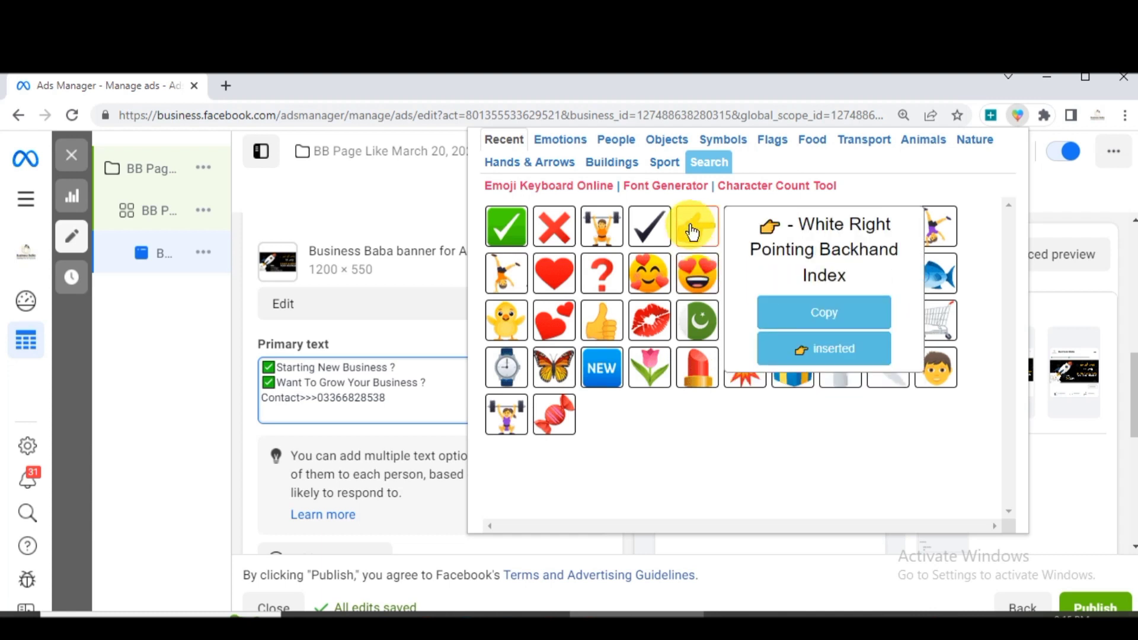
left_click(810, 305)
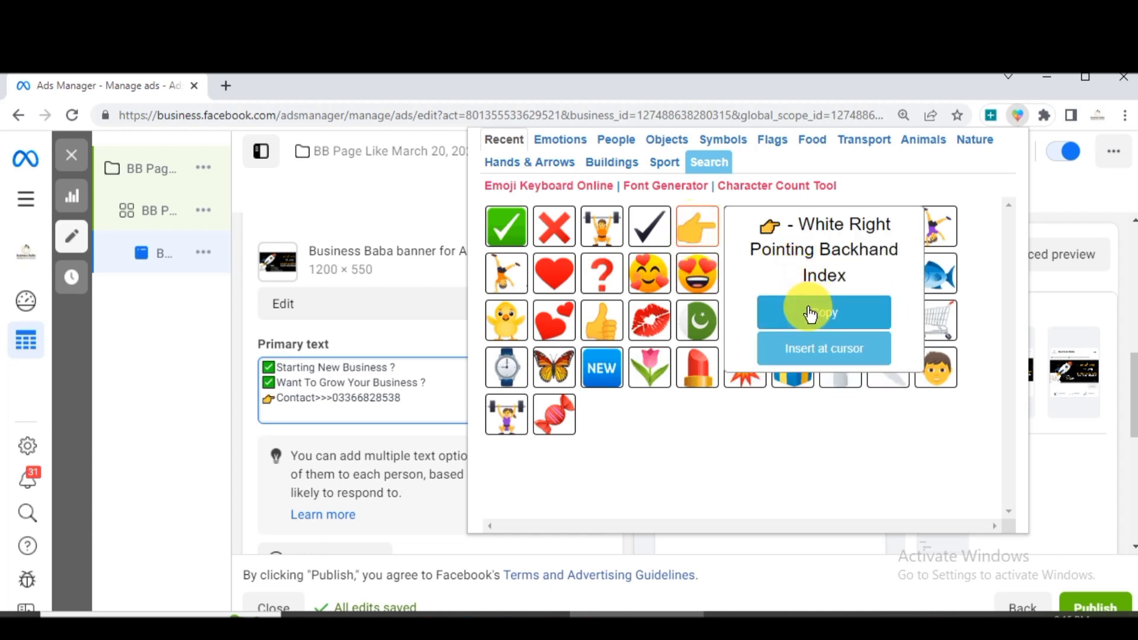
left_click(325, 415)
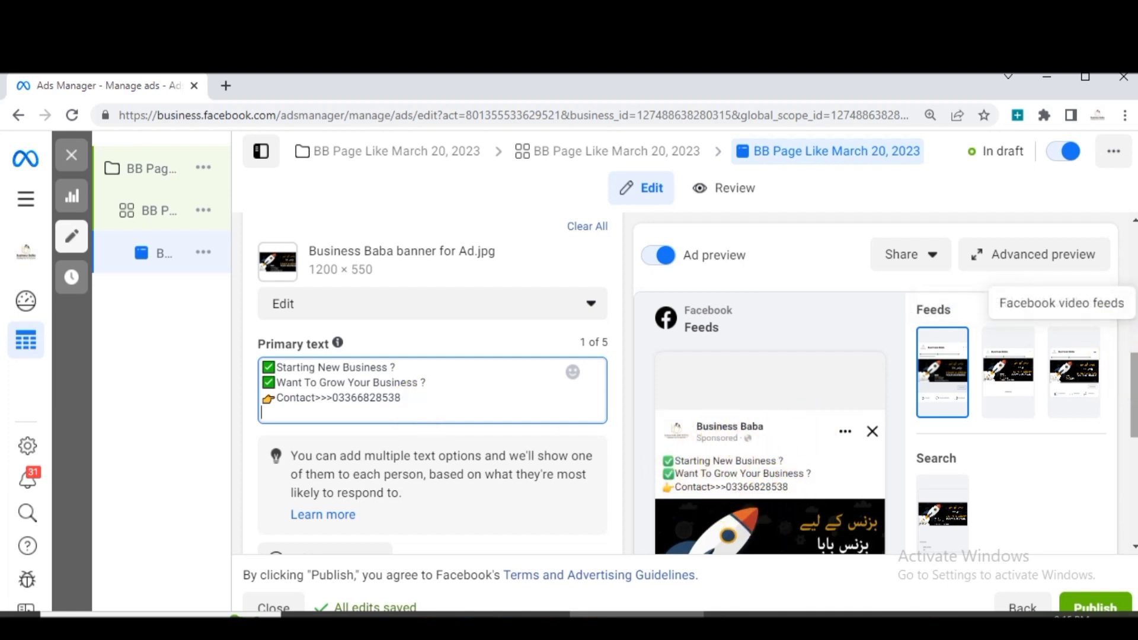
left_click_drag(1134, 382, 1132, 431)
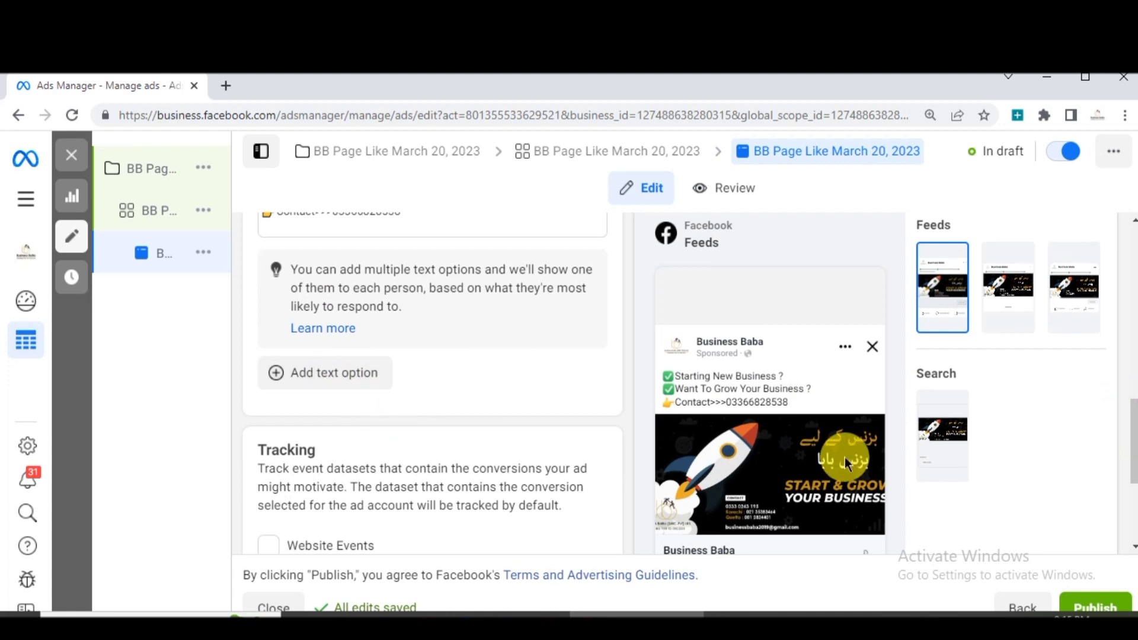
left_click_drag(1131, 422, 1132, 454)
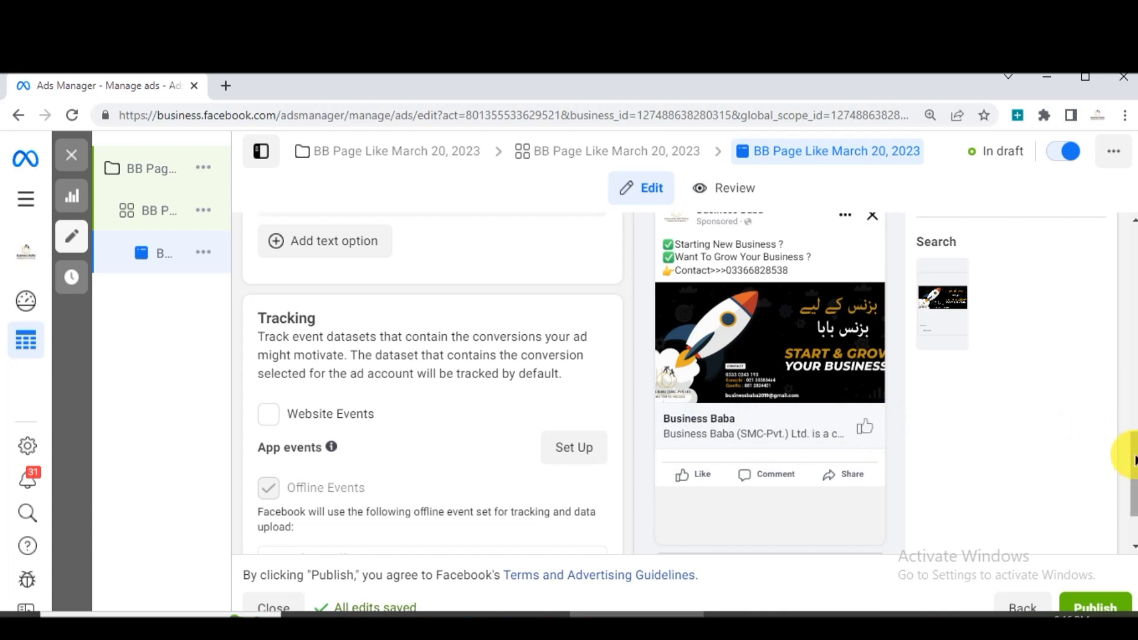
left_click_drag(1133, 459, 1134, 486)
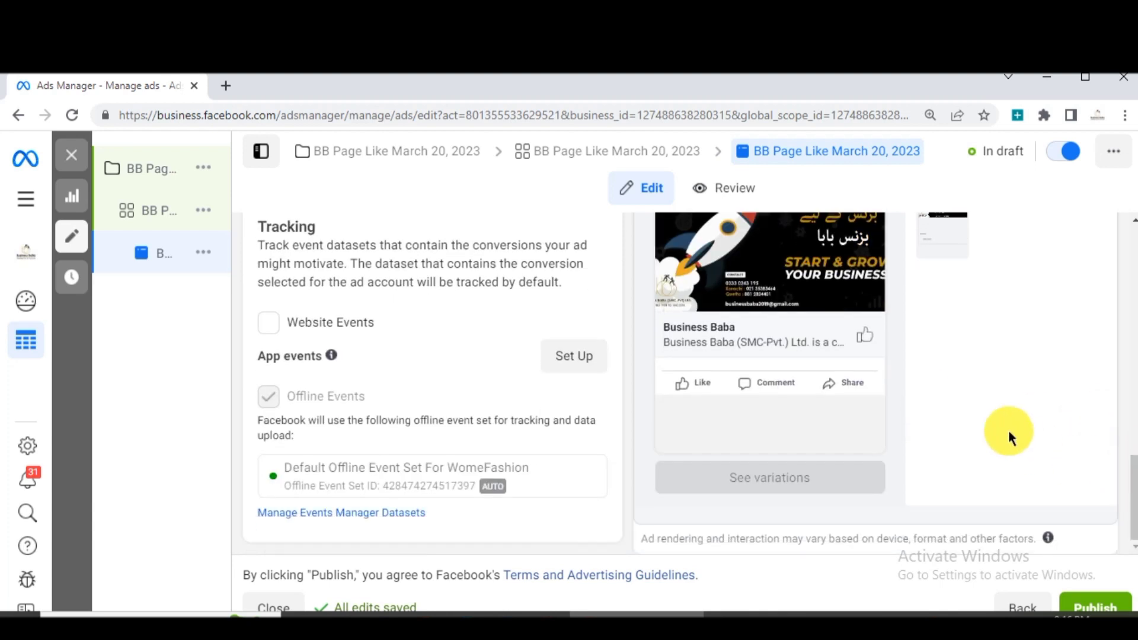